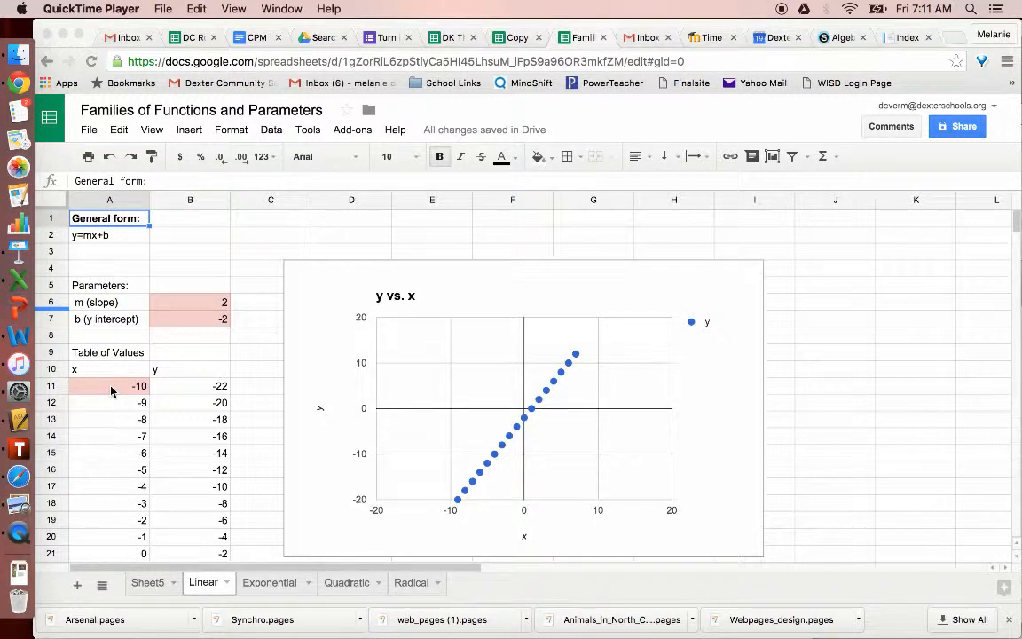
Set the linear function's slope m in B6 to 3 and its y intercept b in B7 to 10.
{"action": "left_click", "coordinate": [187, 306]}
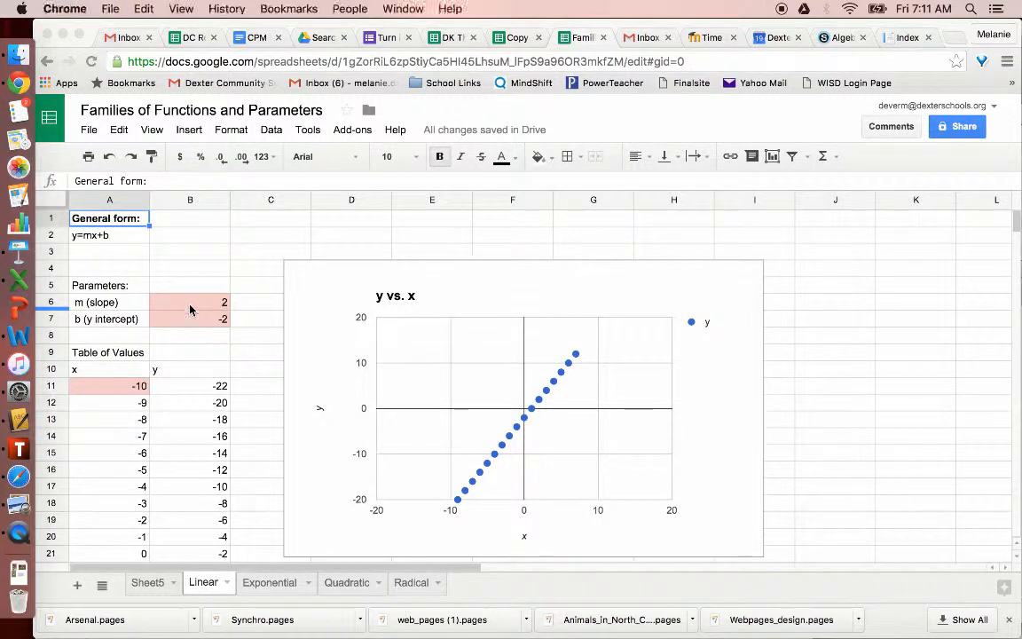
{"action": "left_click", "coordinate": [205, 307]}
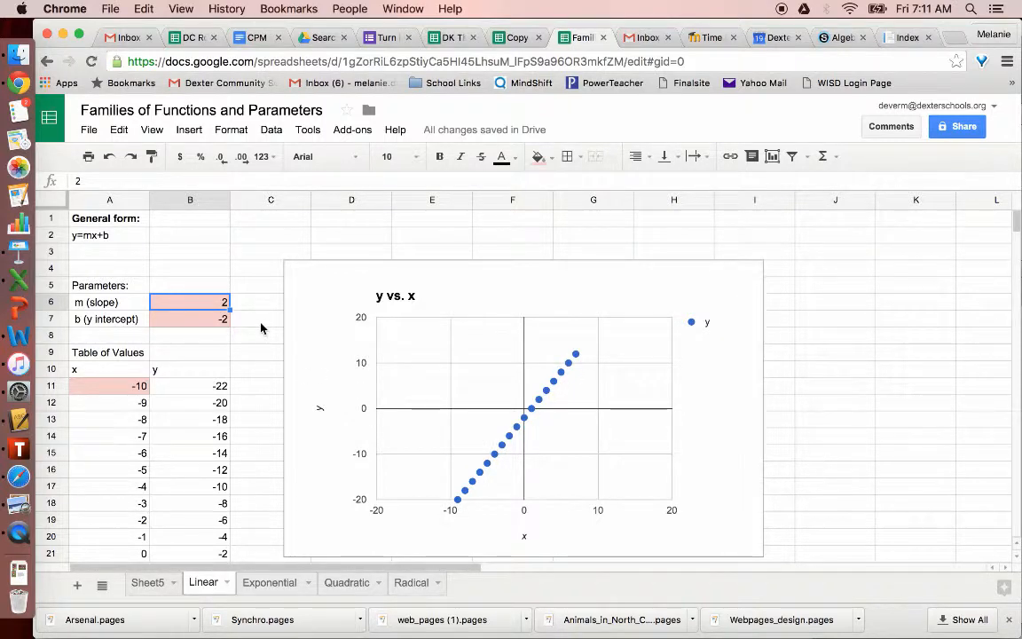
{"action": "type", "text": "3"}
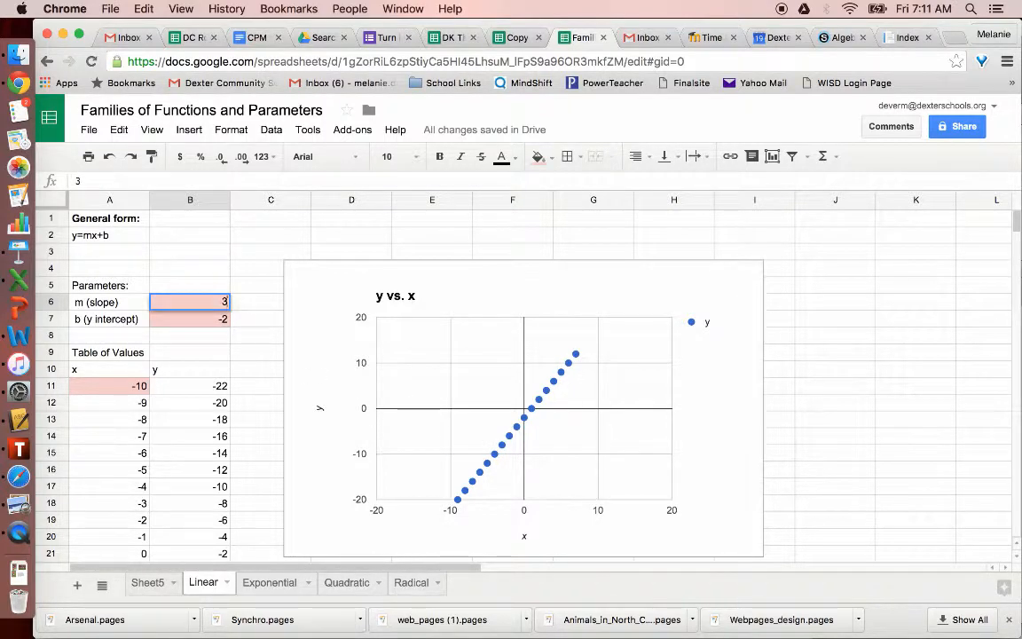
{"action": "key", "text": "Return"}
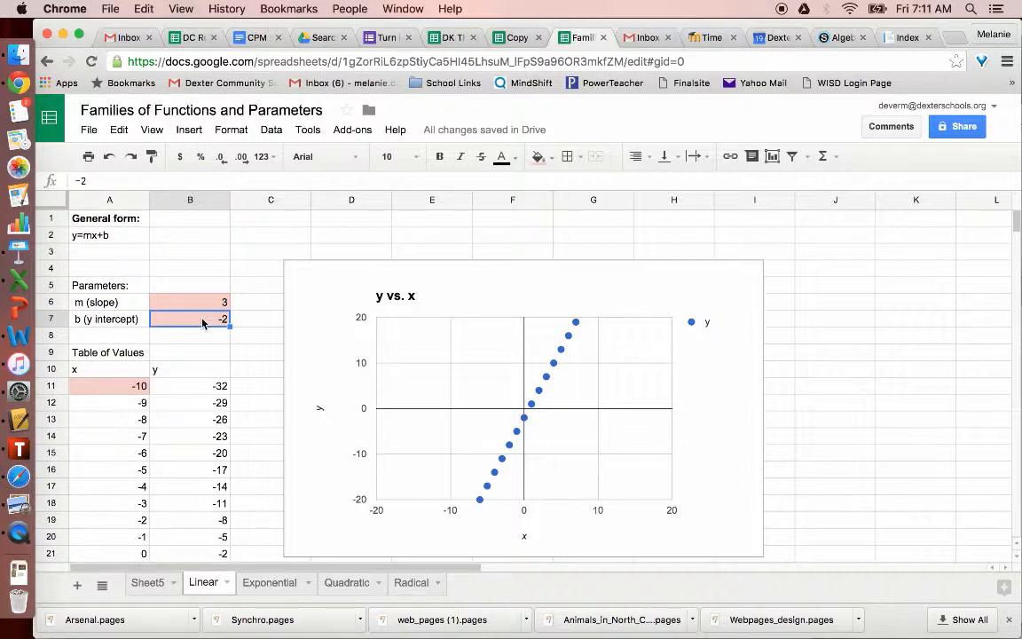
{"action": "type", "text": "10"}
{"action": "left_click", "coordinate": [201, 341]}
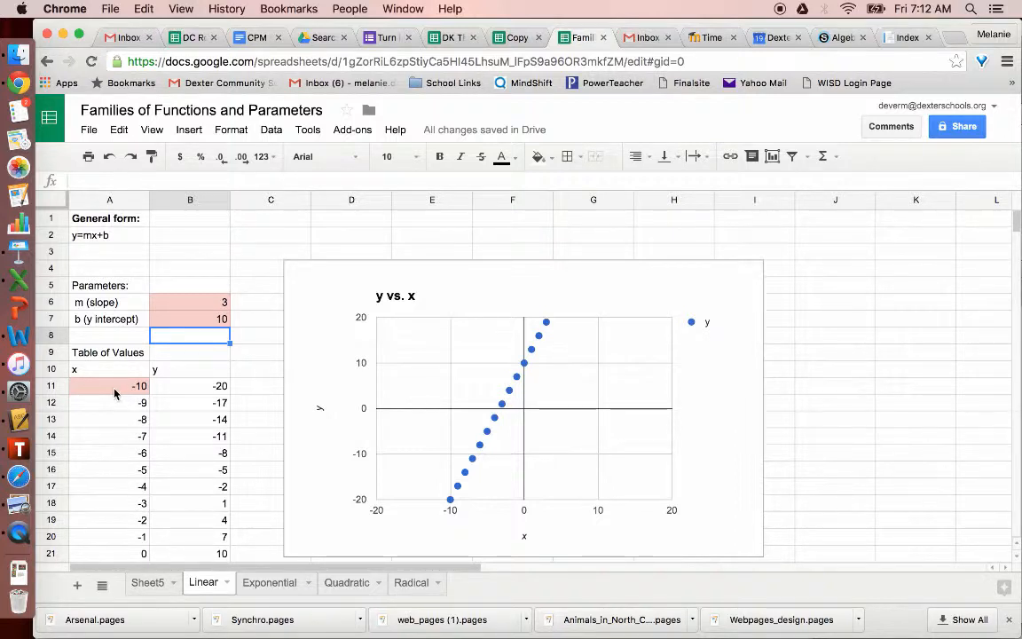
Set the slope m in B6 to 0.5 and the y intercept b in B7 to 40.
{"action": "left_click", "coordinate": [191, 304]}
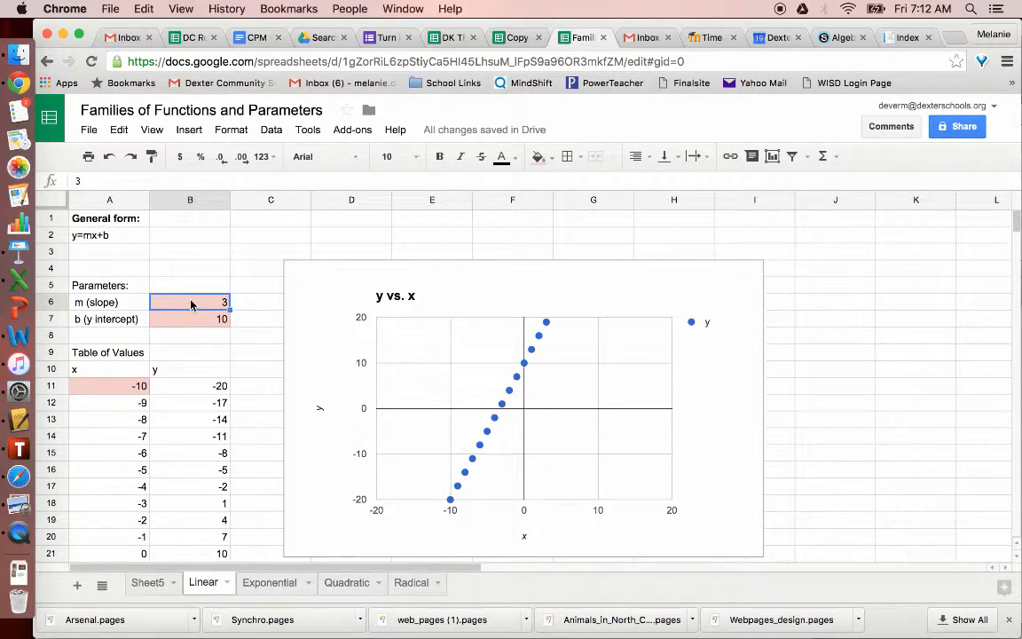
{"action": "type", "text": "0.5"}
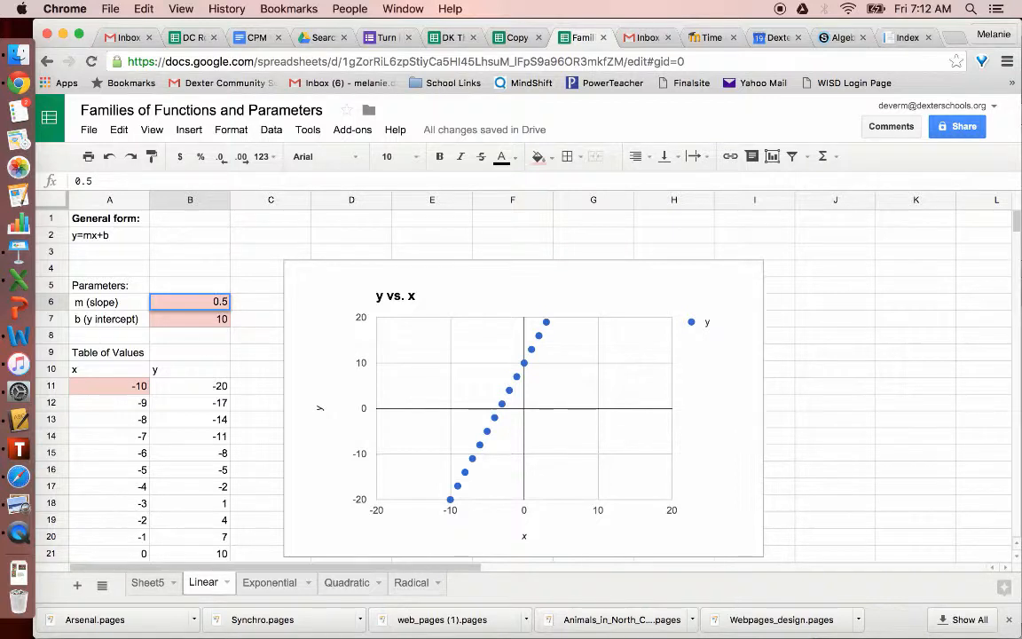
{"action": "key", "text": "Return"}
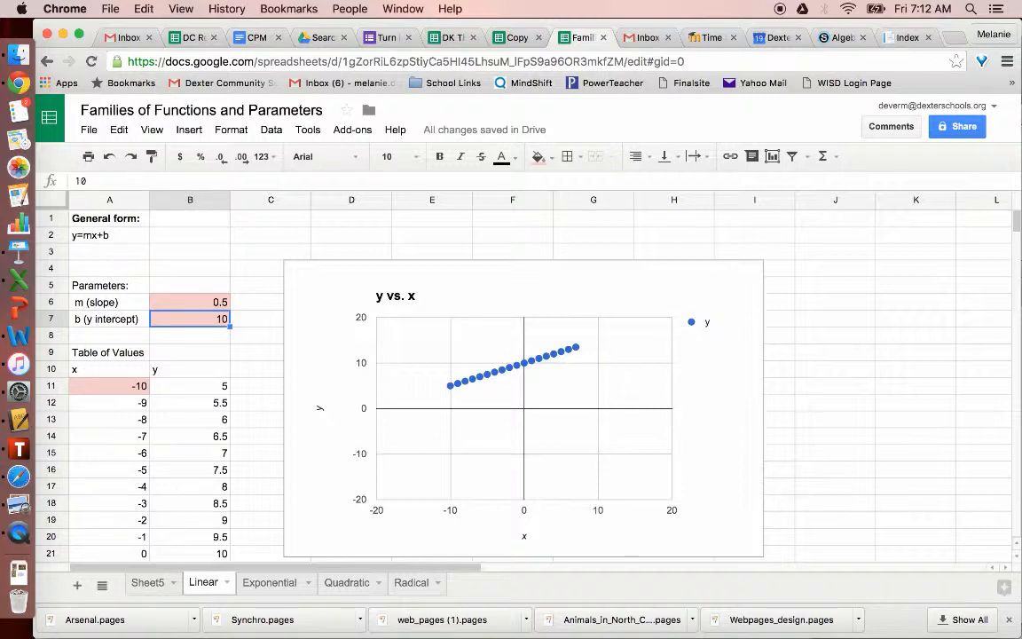
{"action": "type", "text": "40"}
{"action": "key", "text": "Return"}
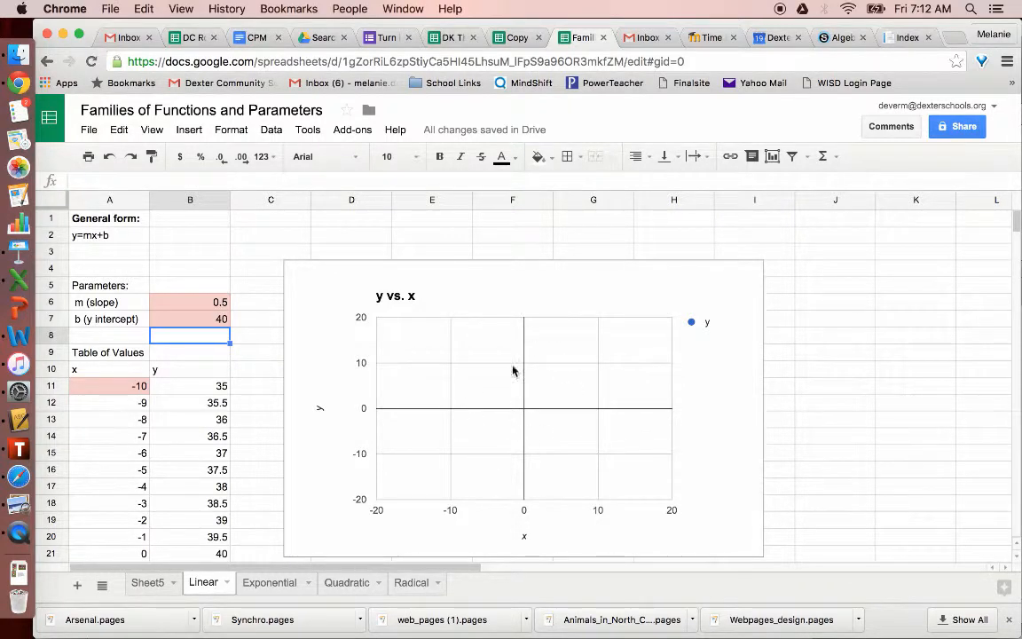
Try -20, 20 and -50 in turn as the starting x value in A11 of the table of values.
{"action": "left_click", "coordinate": [107, 391]}
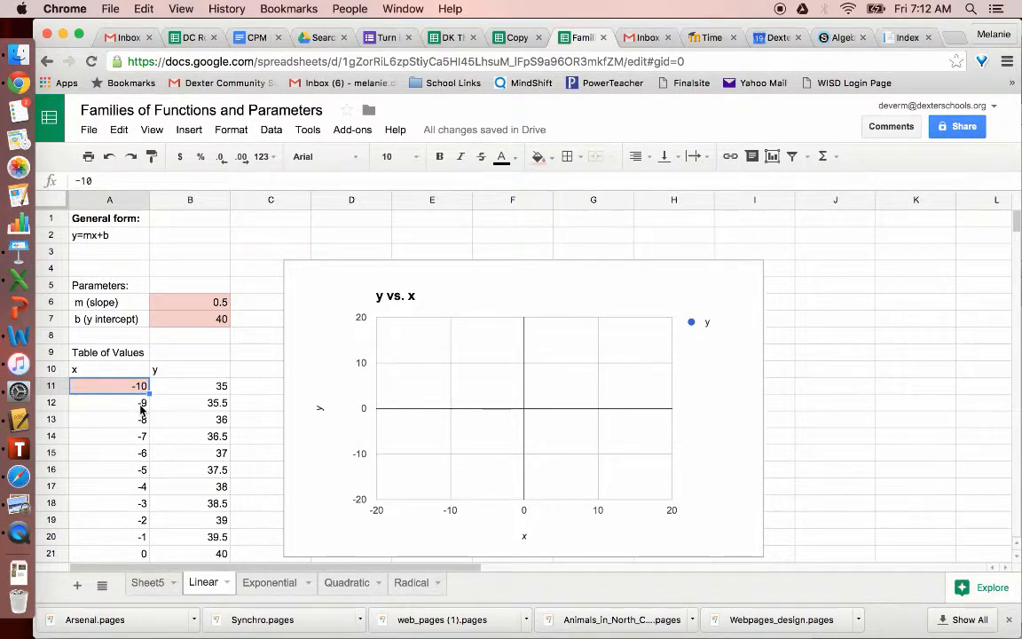
{"action": "type", "text": "-20"}
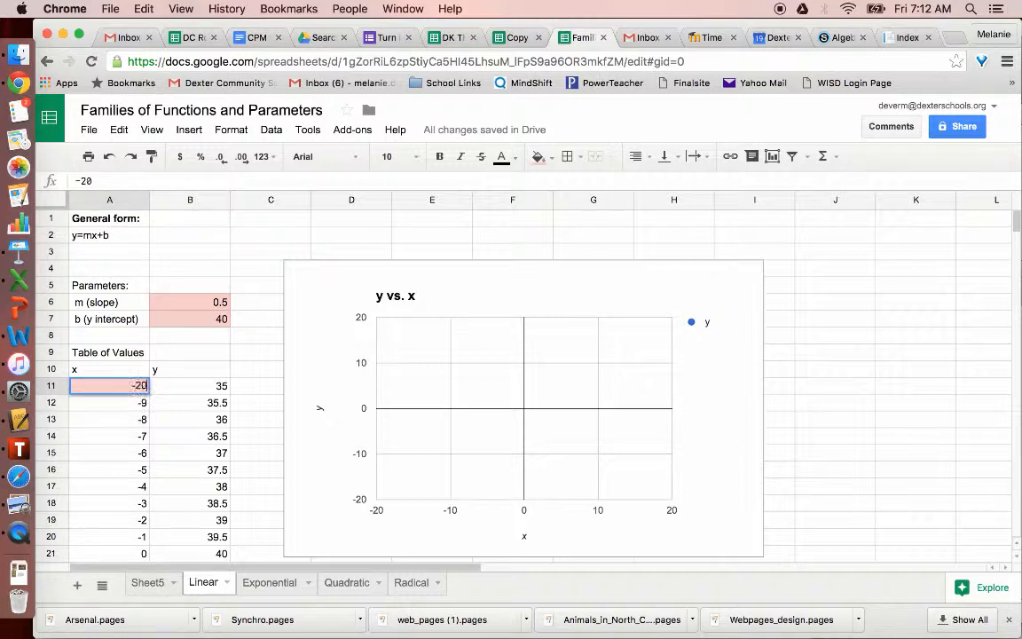
{"action": "key", "text": "Return"}
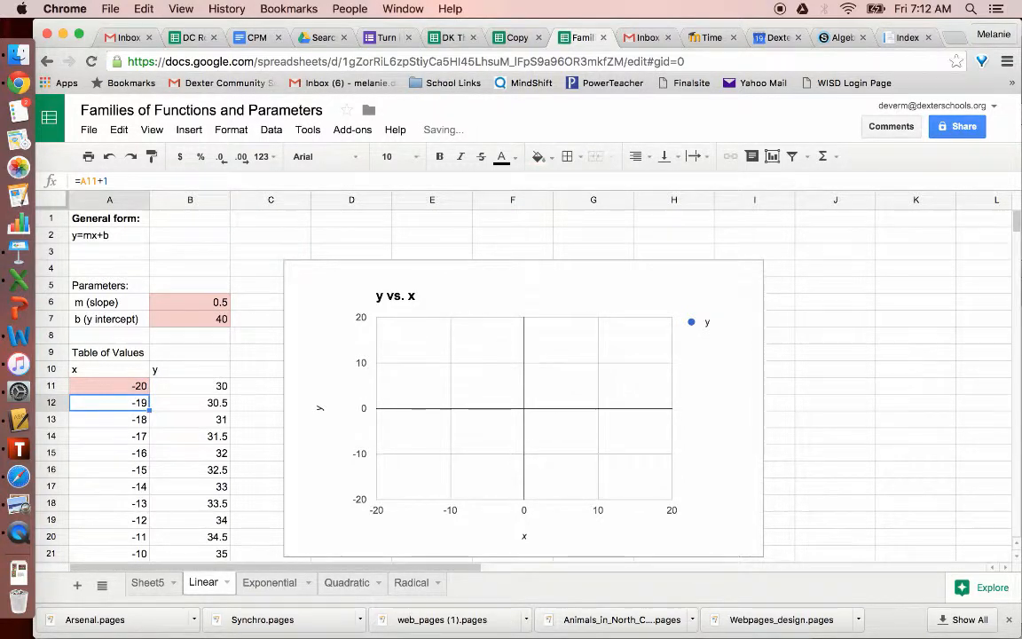
{"action": "left_click", "coordinate": [108, 387]}
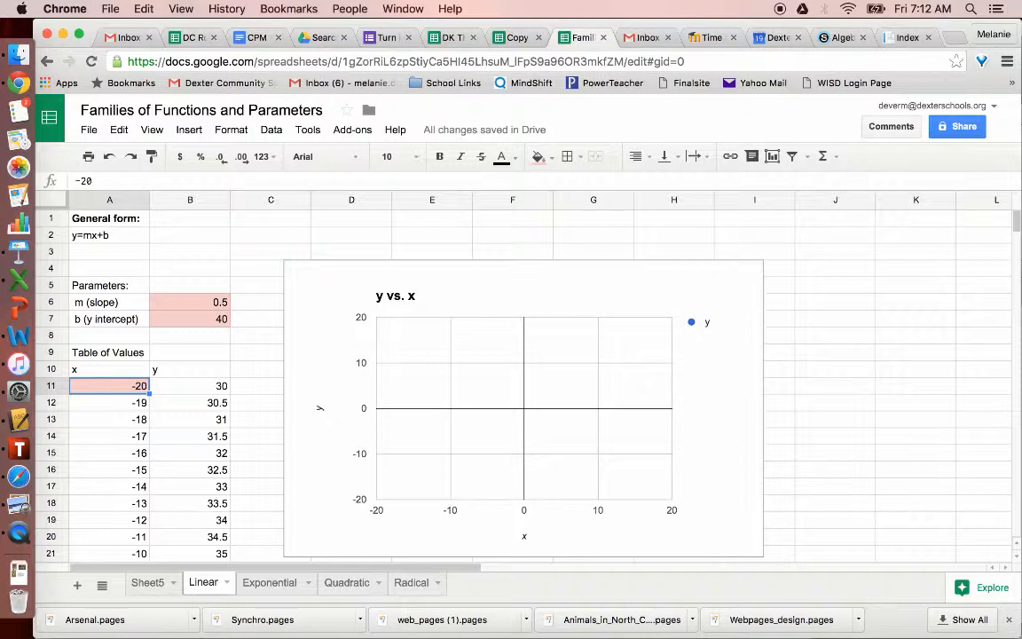
{"action": "type", "text": "20"}
{"action": "key", "text": "Return"}
{"action": "left_click", "coordinate": [108, 387]}
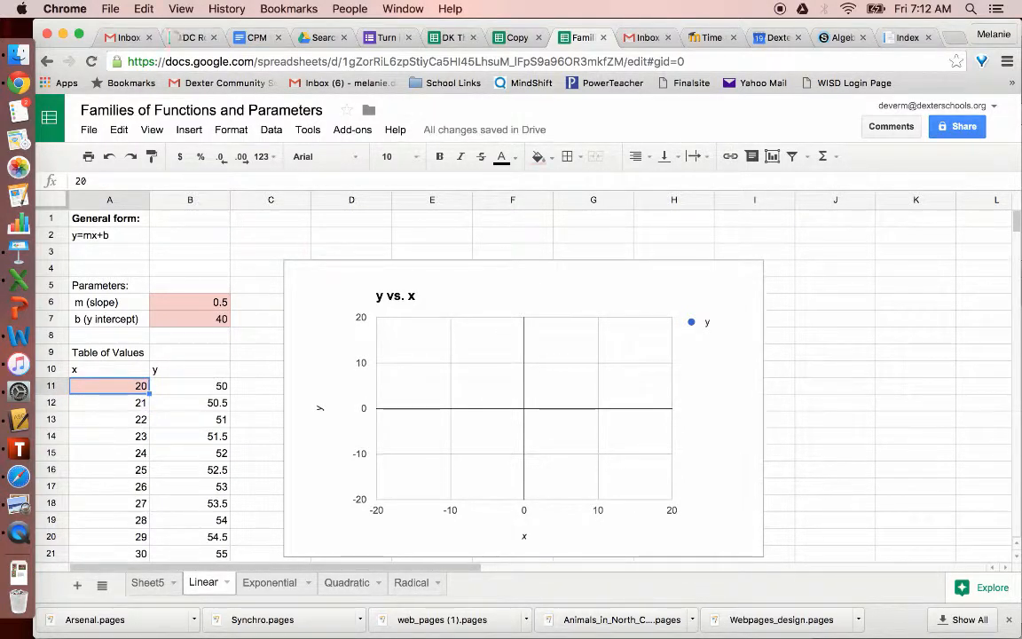
{"action": "type", "text": "-50"}
{"action": "key", "text": "Return"}
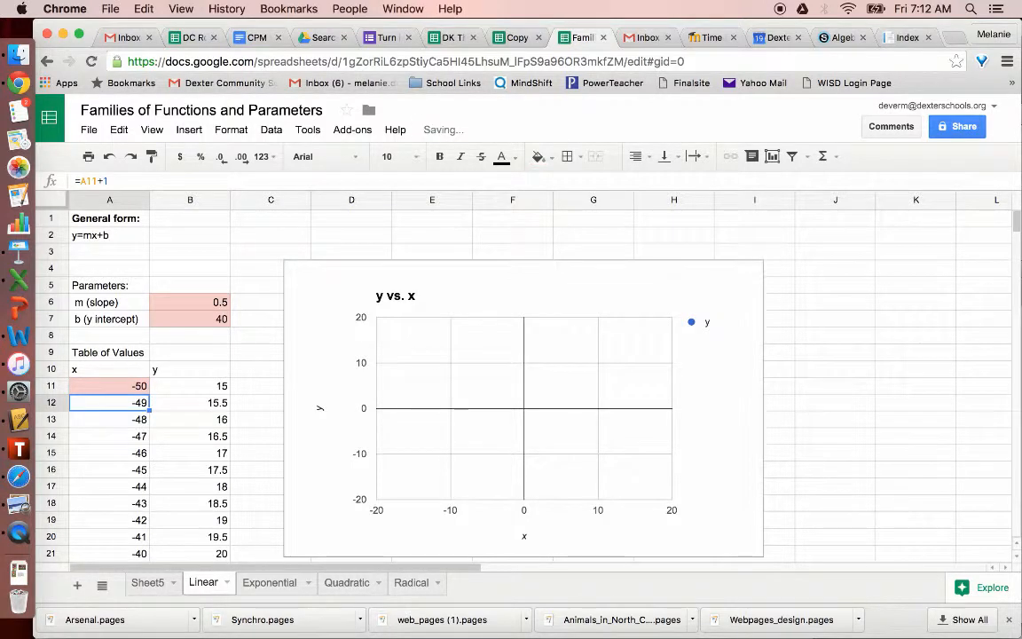
{"action": "key", "text": "Up"}
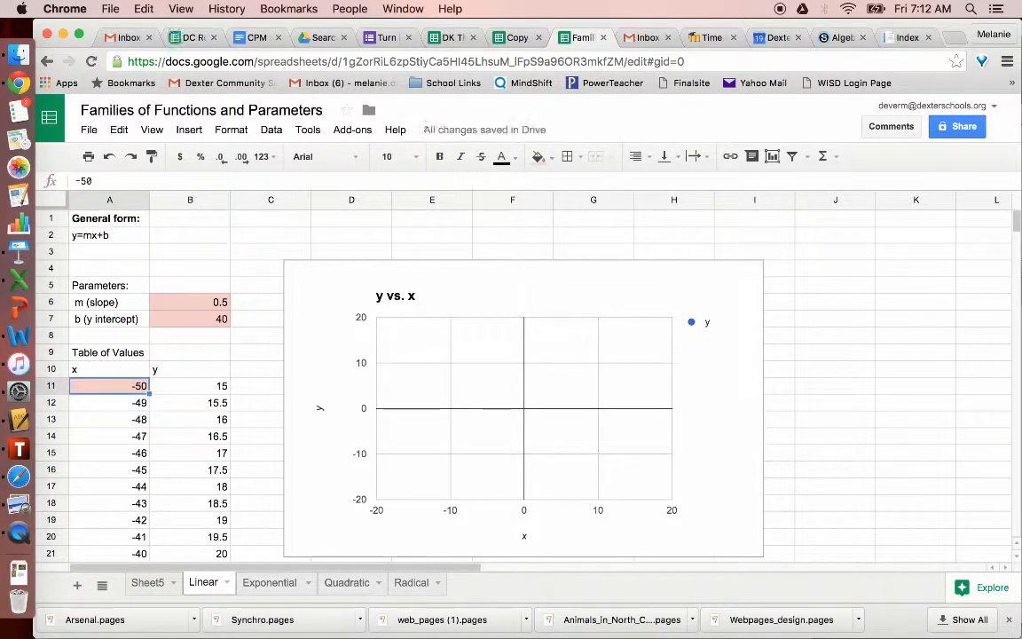
Set the slope m in B6 to 4 and the table's starting x value in A11 to -10.
{"action": "left_click", "coordinate": [203, 303]}
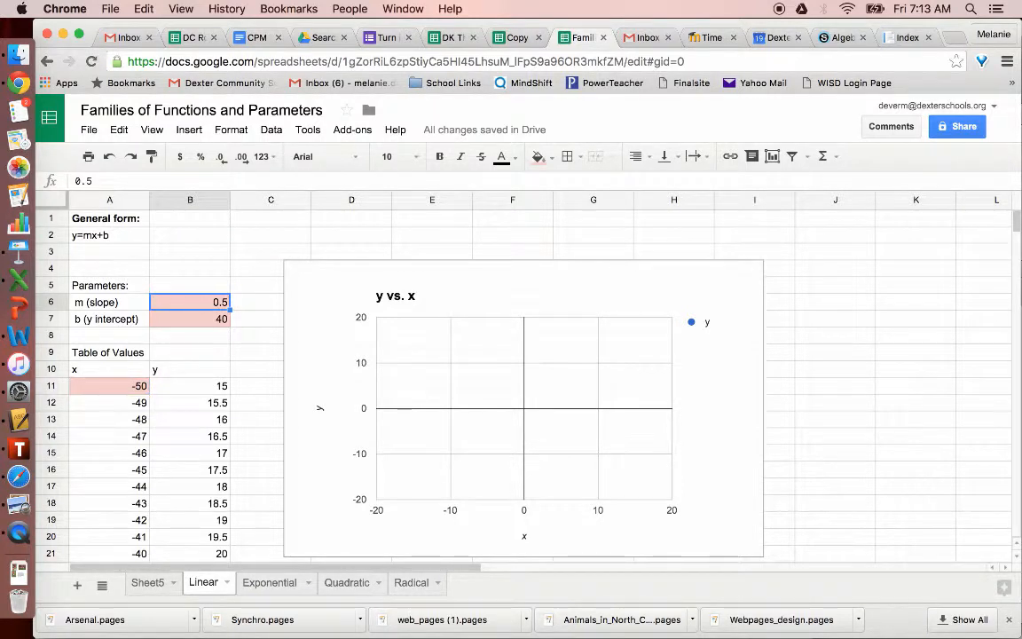
{"action": "type", "text": "4"}
{"action": "key", "text": "Return"}
{"action": "left_click", "coordinate": [114, 388]}
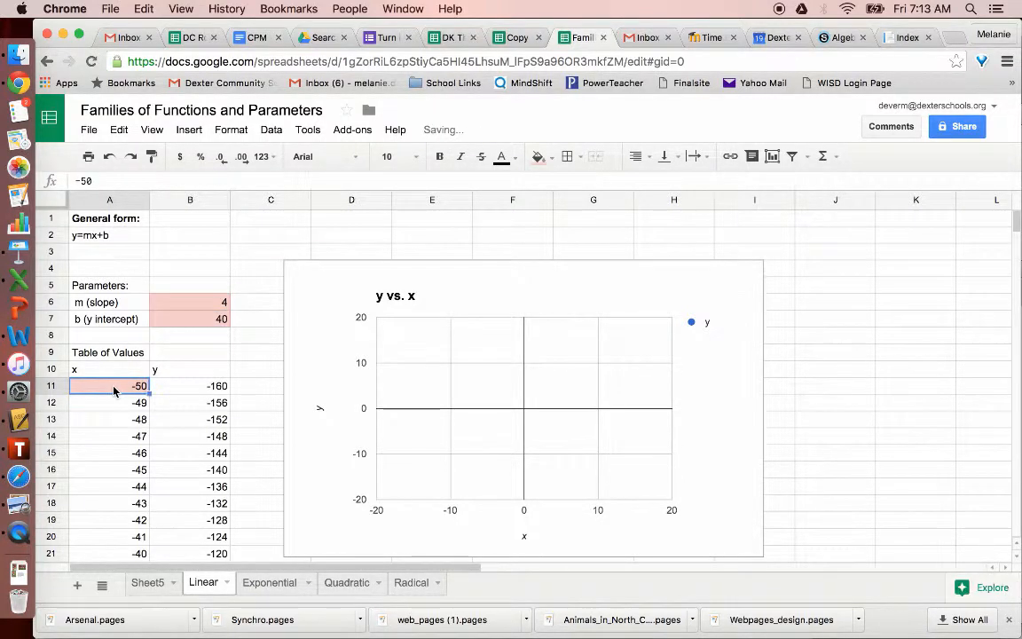
{"action": "type", "text": "-1"}
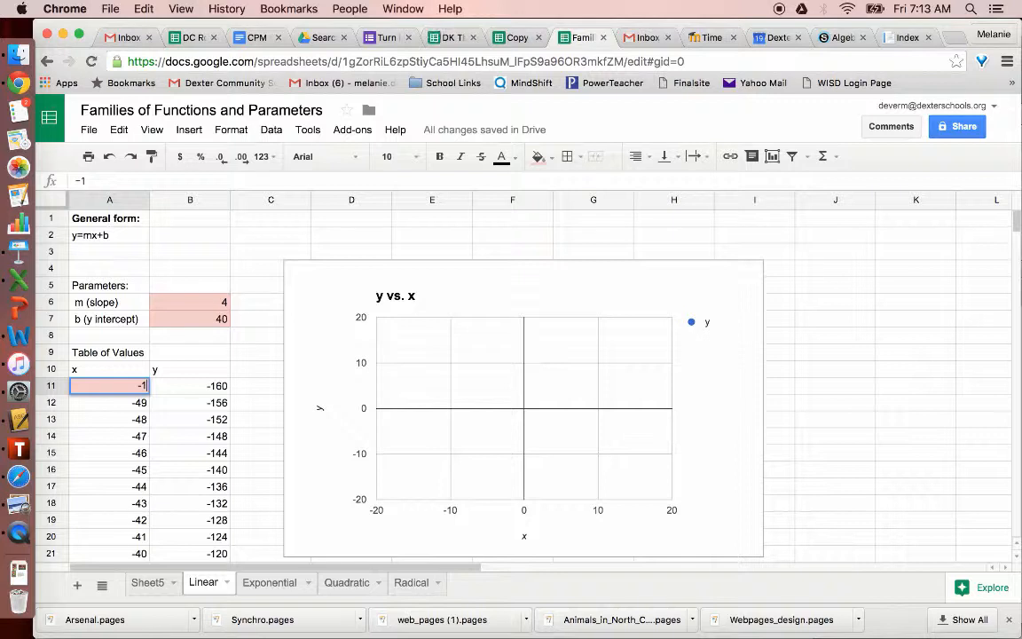
{"action": "type", "text": "0"}
{"action": "key", "text": "Return"}
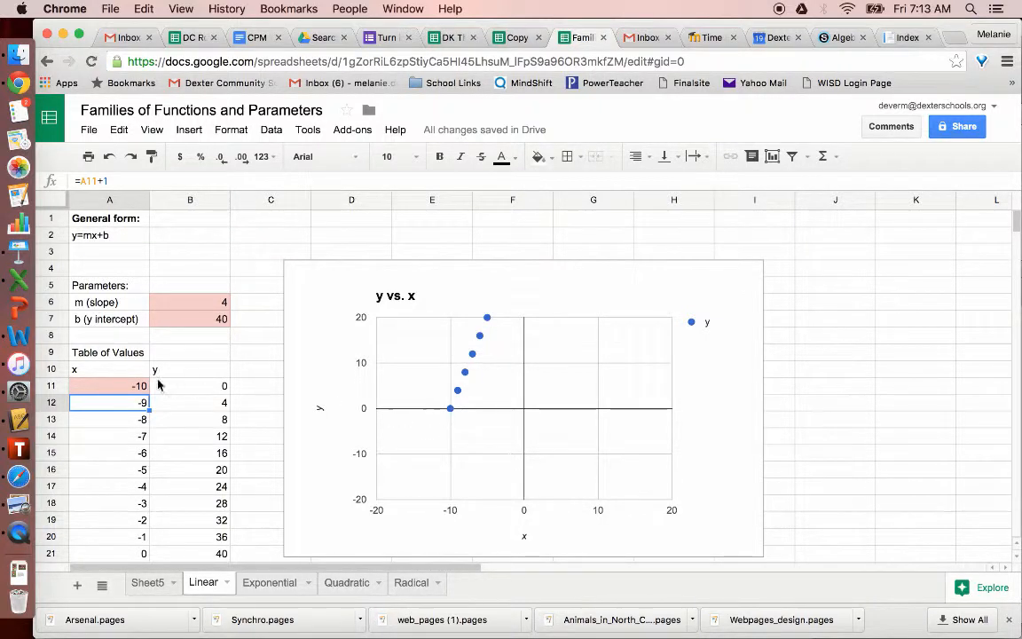
Set the starting x value in A11 to -20 and select the slope cell B6.
{"action": "key", "text": "Up"}
{"action": "type", "text": "-20"}
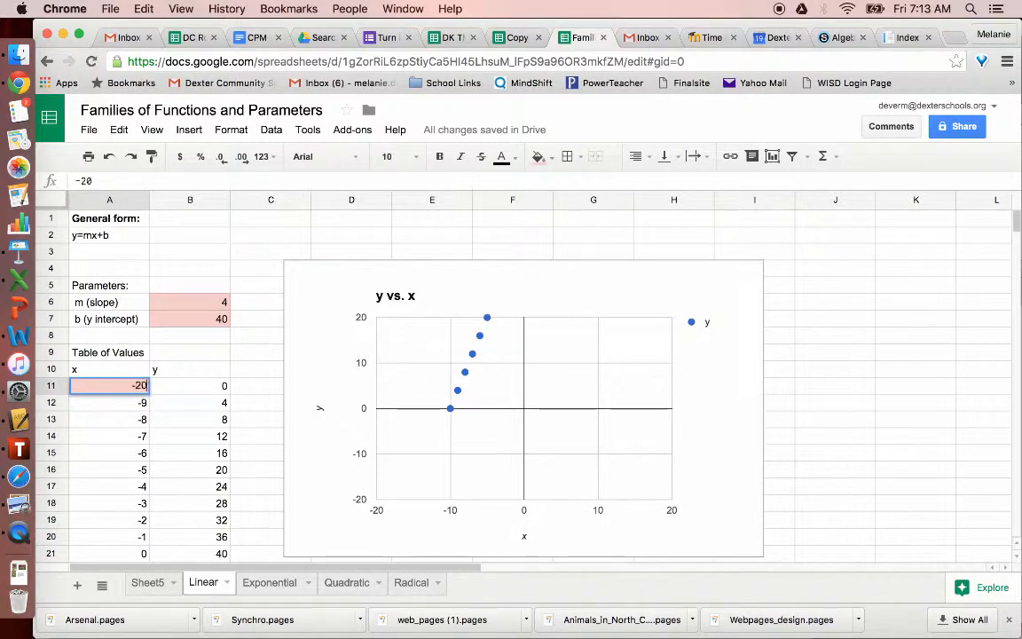
{"action": "key", "text": "Return"}
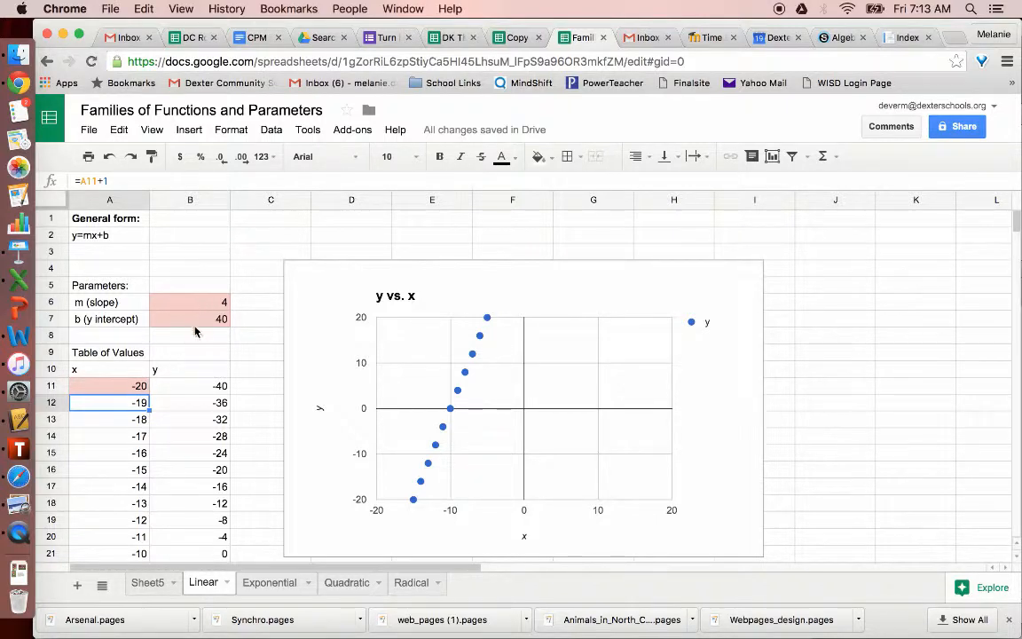
{"action": "left_click", "coordinate": [211, 304]}
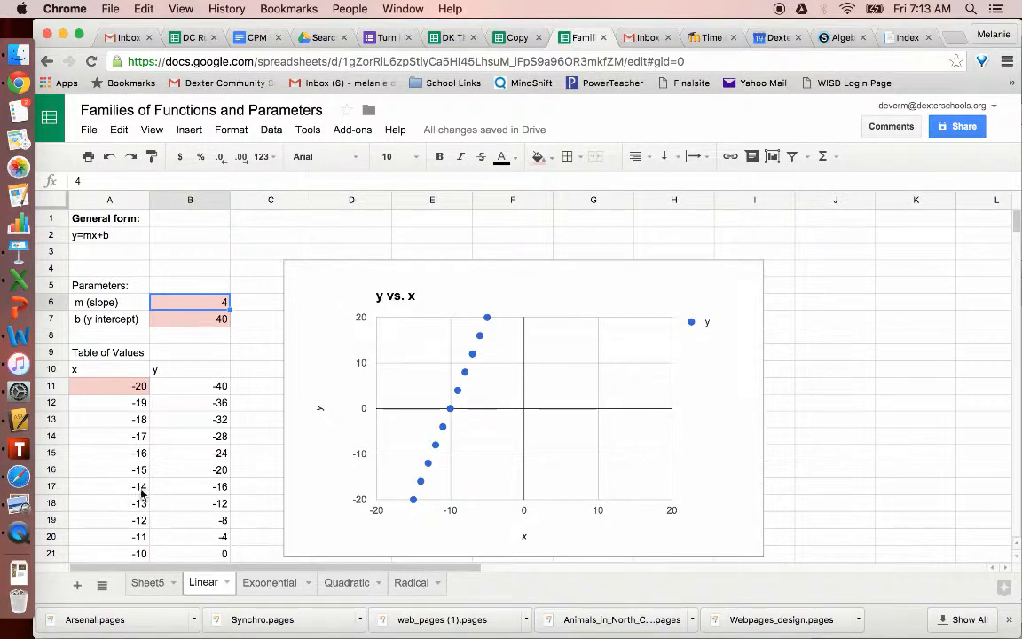
On Sheet5, enter the heading "General Form" in A1 and the equation "y=mx+b" in A2.
{"action": "left_click", "coordinate": [151, 586]}
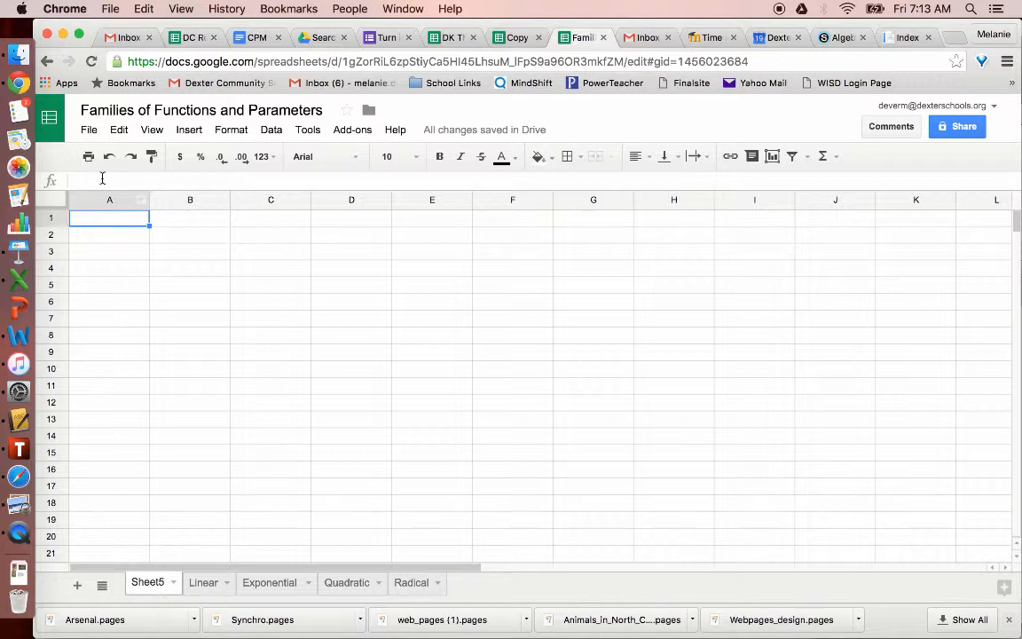
{"action": "type", "text": "Ge"}
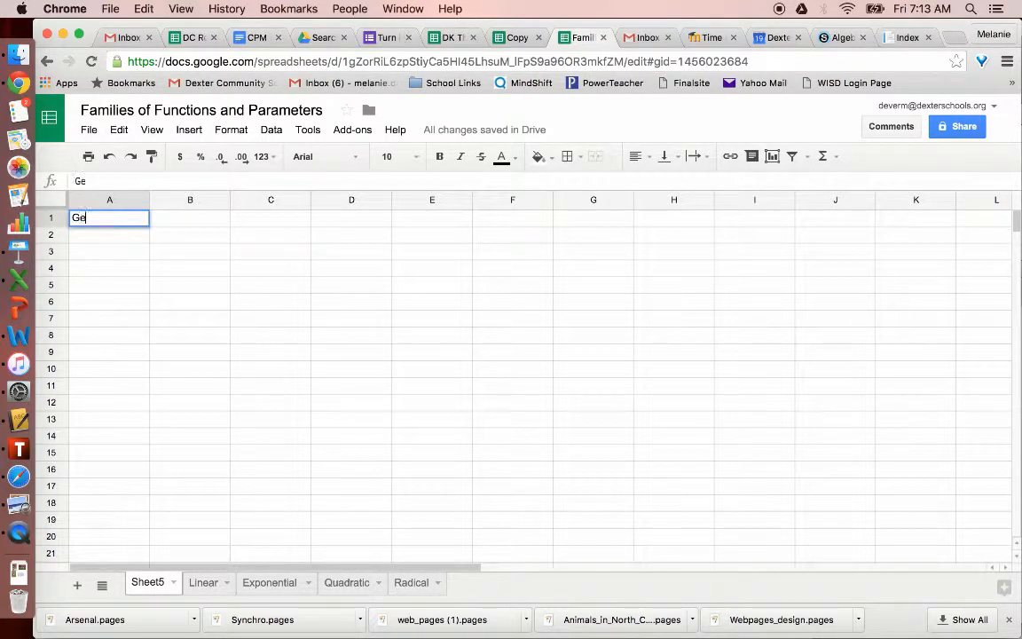
{"action": "type", "text": "neral Form"}
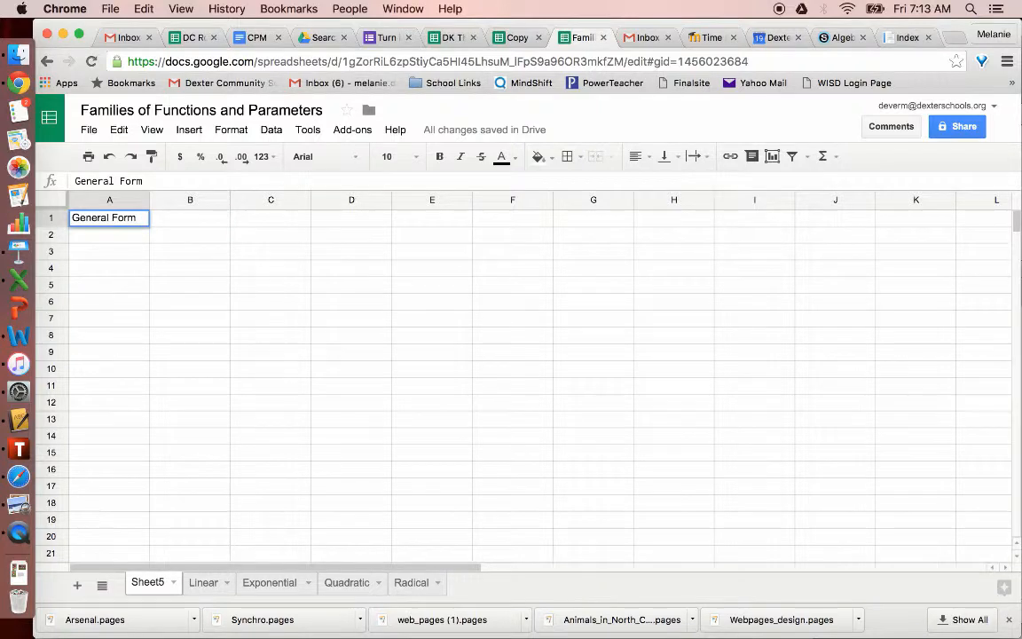
{"action": "key", "text": "Return"}
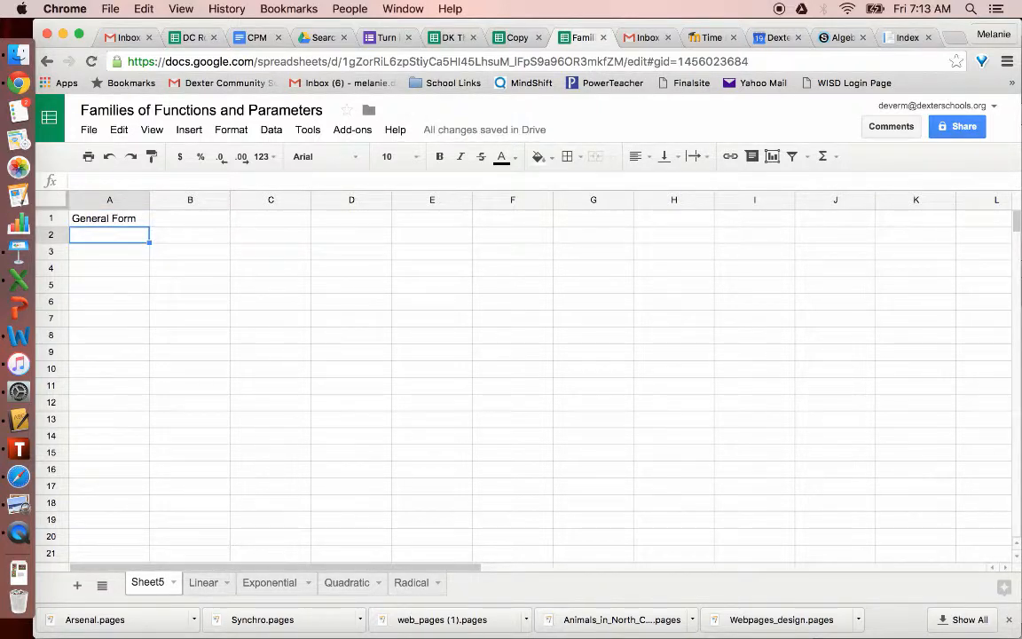
{"action": "type", "text": "y=mx"}
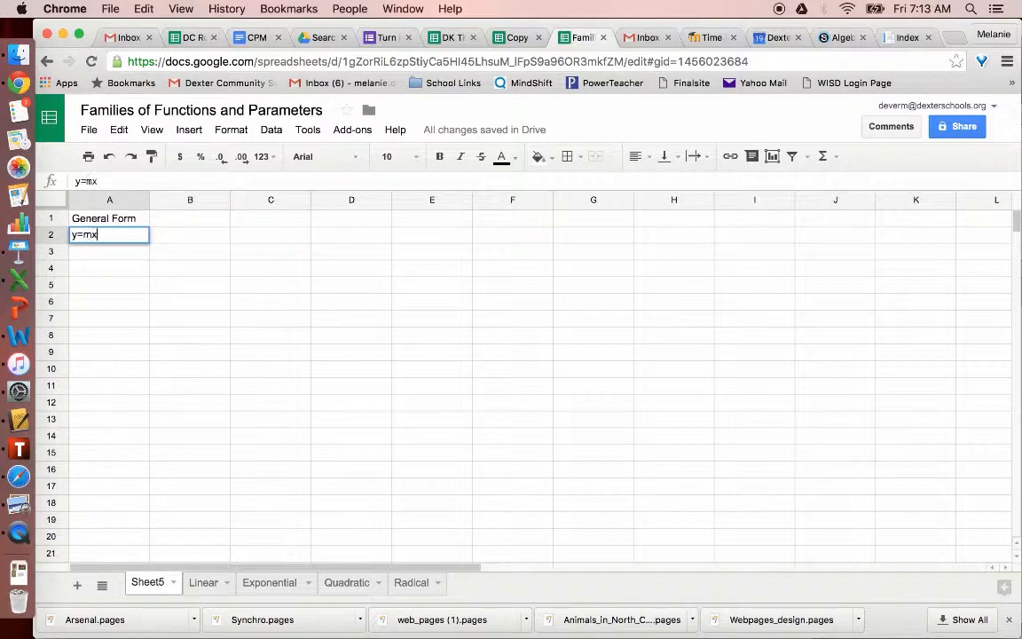
{"action": "type", "text": "+b"}
{"action": "key", "text": "Return"}
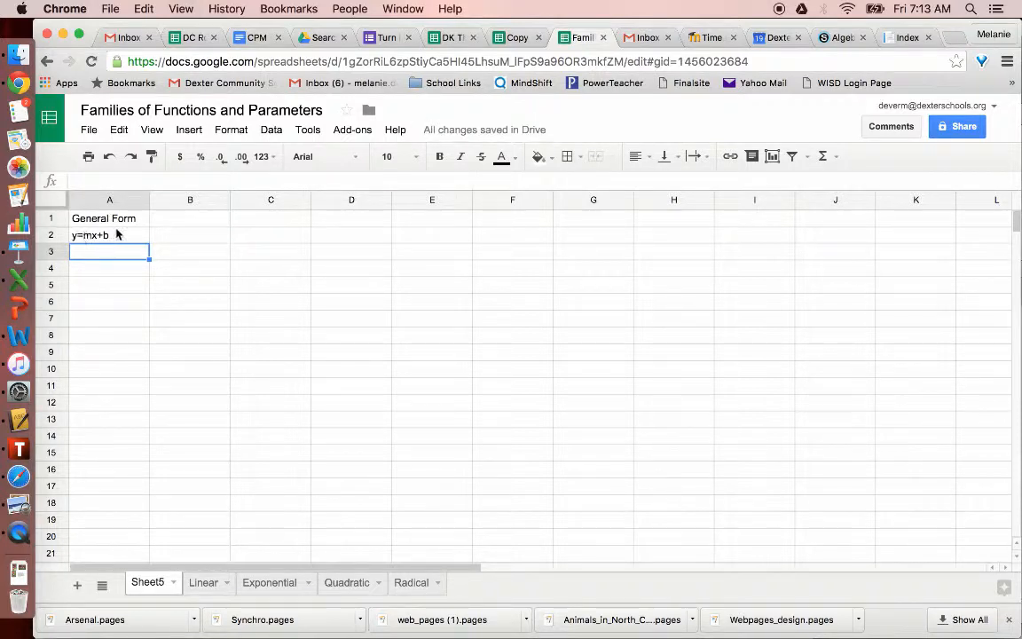
Enter the labels "Parameters:" in A4, "m (slope)" in A5 and "b (y intercept)" in A6.
{"action": "left_click", "coordinate": [126, 273]}
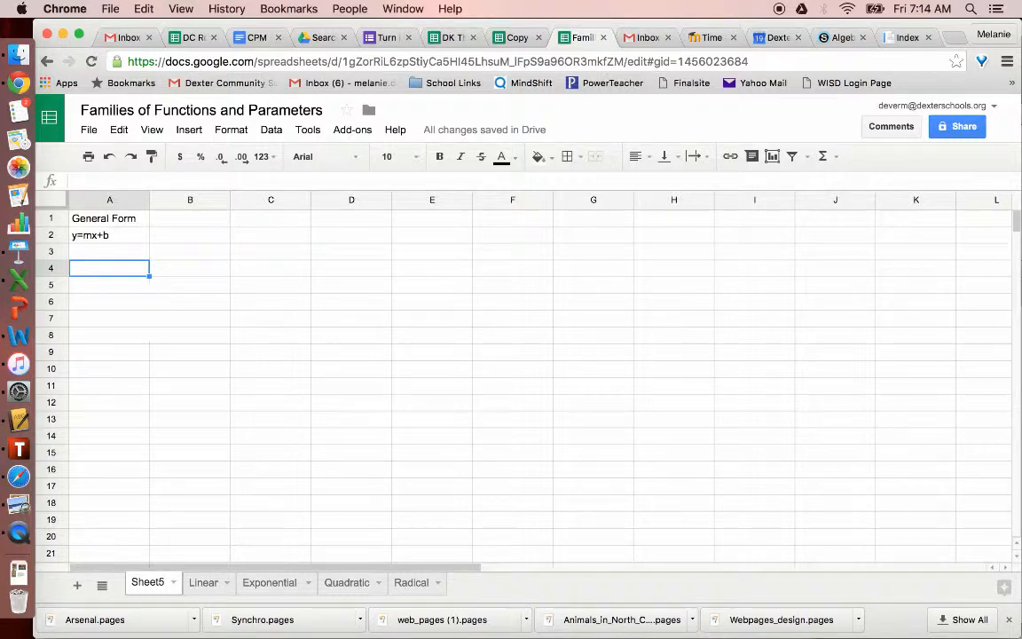
{"action": "type", "text": "Parameter"}
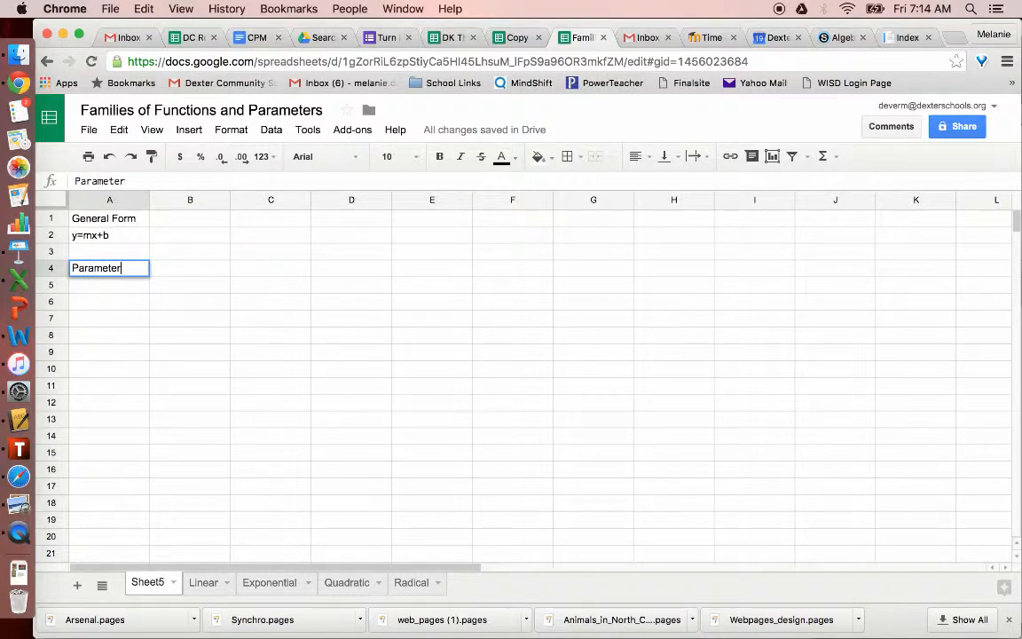
{"action": "type", "text": "s:"}
{"action": "key", "text": "Return"}
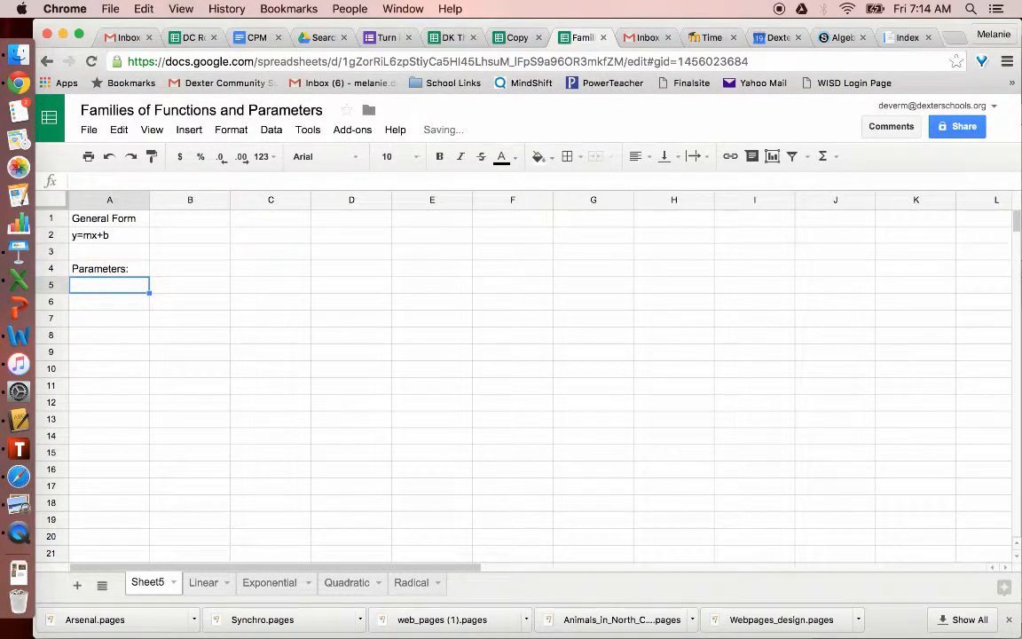
{"action": "type", "text": "m ("}
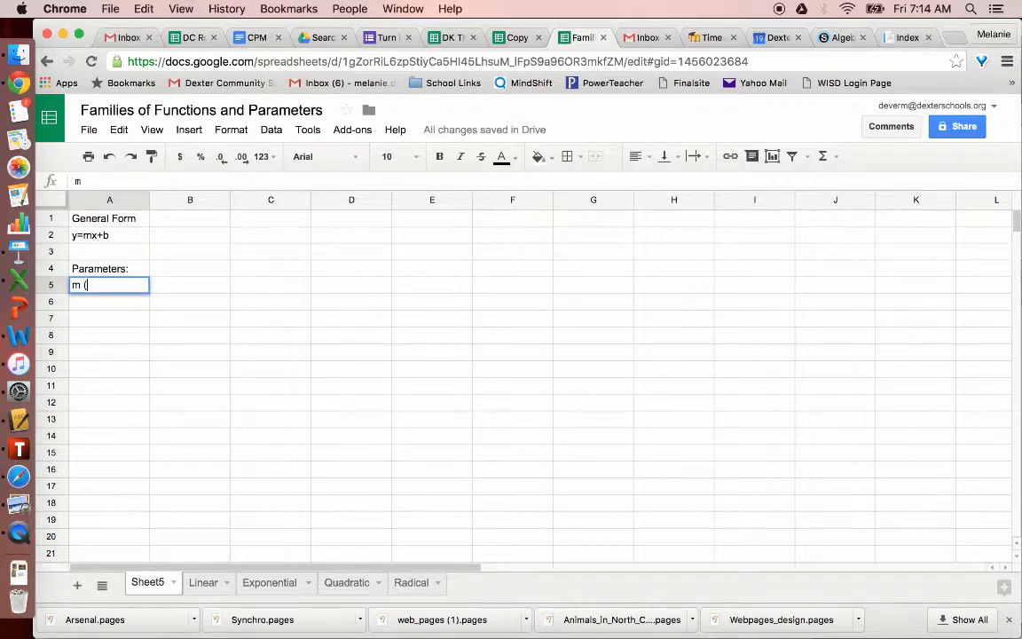
{"action": "type", "text": "slope"}
{"action": "key", "text": "Return"}
{"action": "type", "text": "b ("}
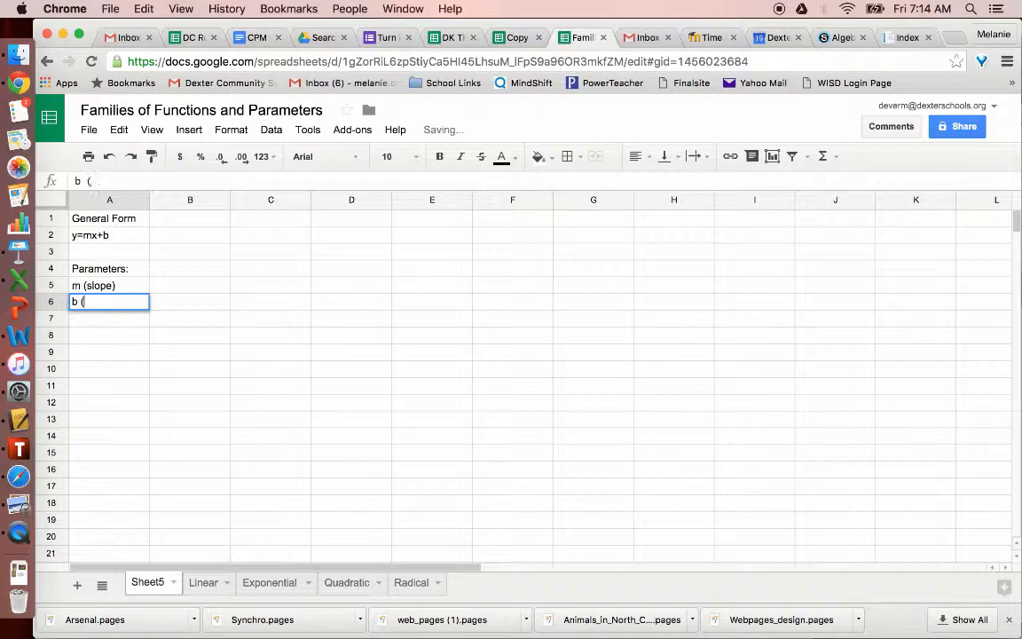
{"action": "type", "text": "y int"}
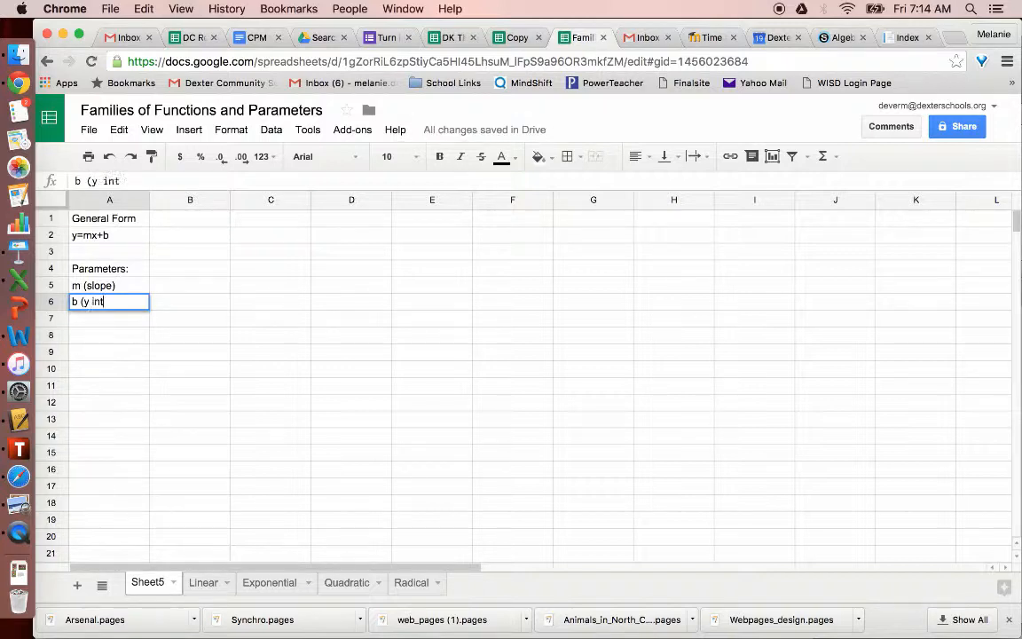
{"action": "type", "text": "ercept)"}
Fill the slope value cell B5 and the y-intercept value cell B6 with light yellow.
{"action": "left_click", "coordinate": [163, 289]}
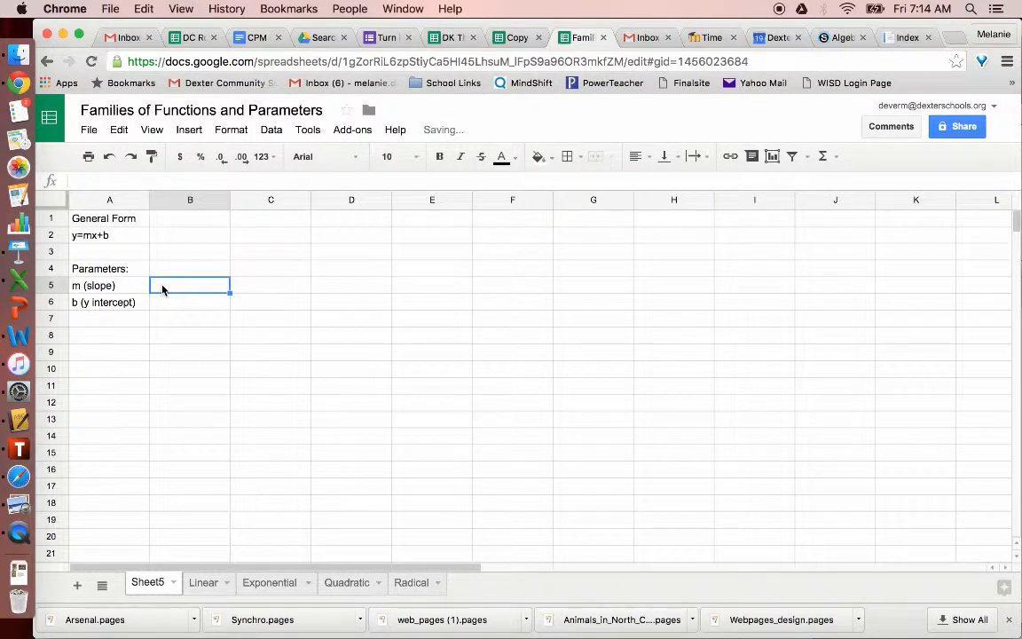
{"action": "left_click", "coordinate": [547, 160]}
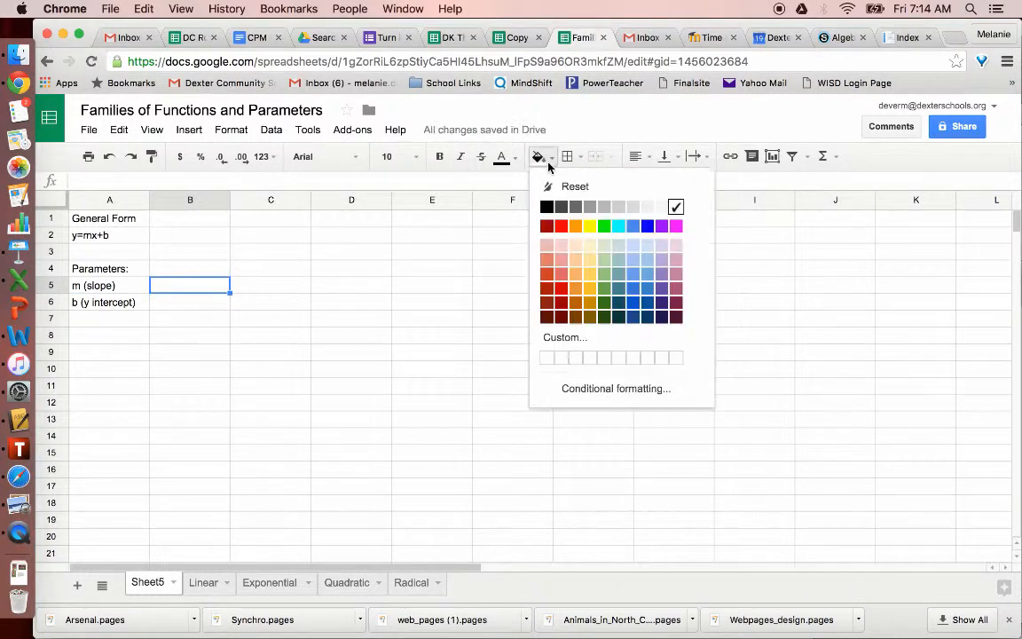
{"action": "left_click", "coordinate": [591, 243]}
{"action": "left_click", "coordinate": [208, 303]}
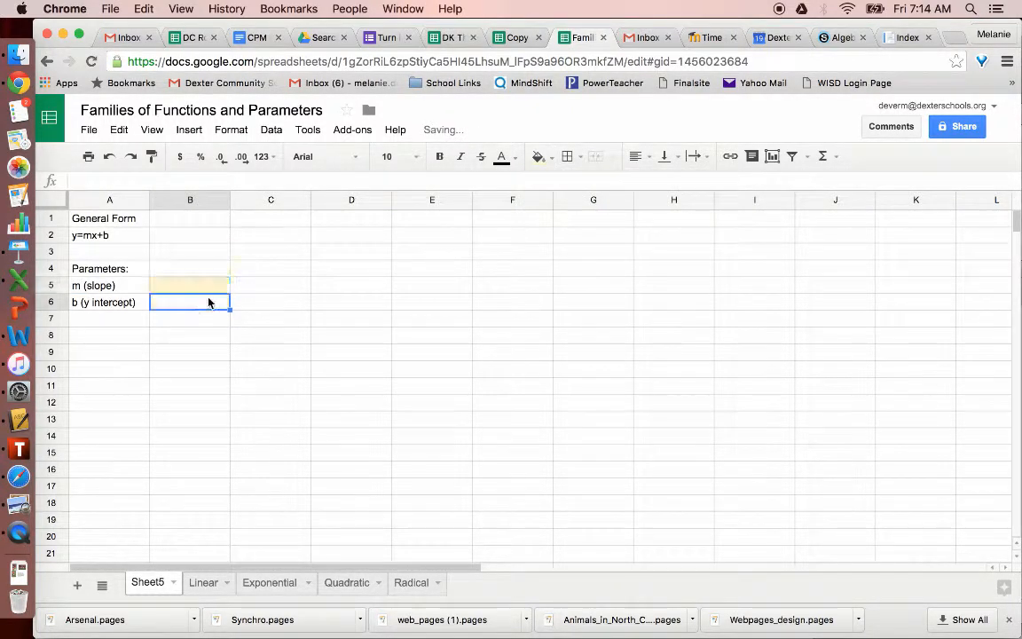
{"action": "left_click", "coordinate": [547, 160]}
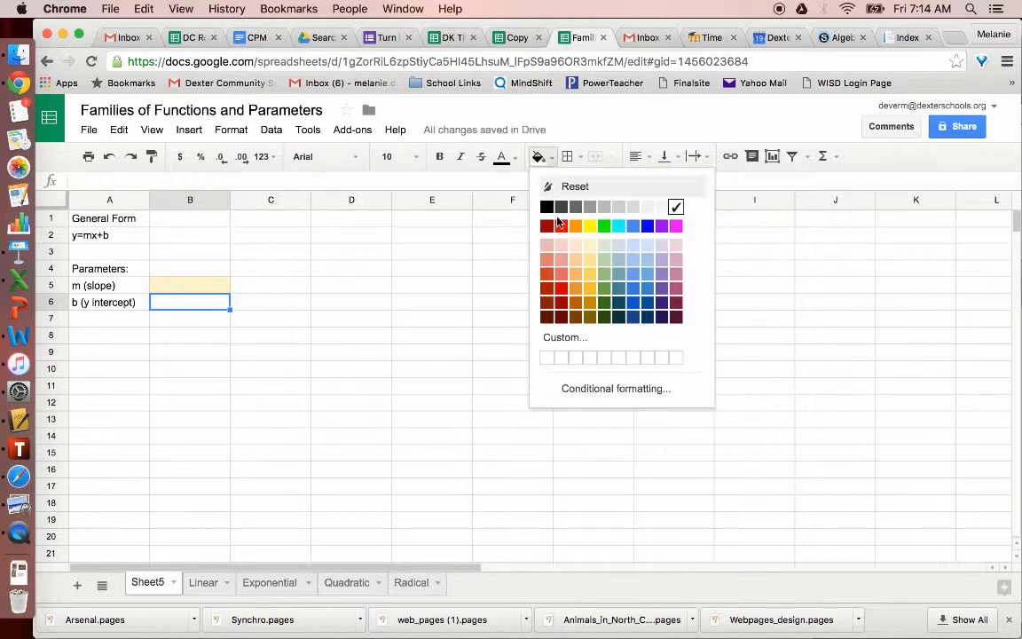
{"action": "left_click", "coordinate": [589, 246]}
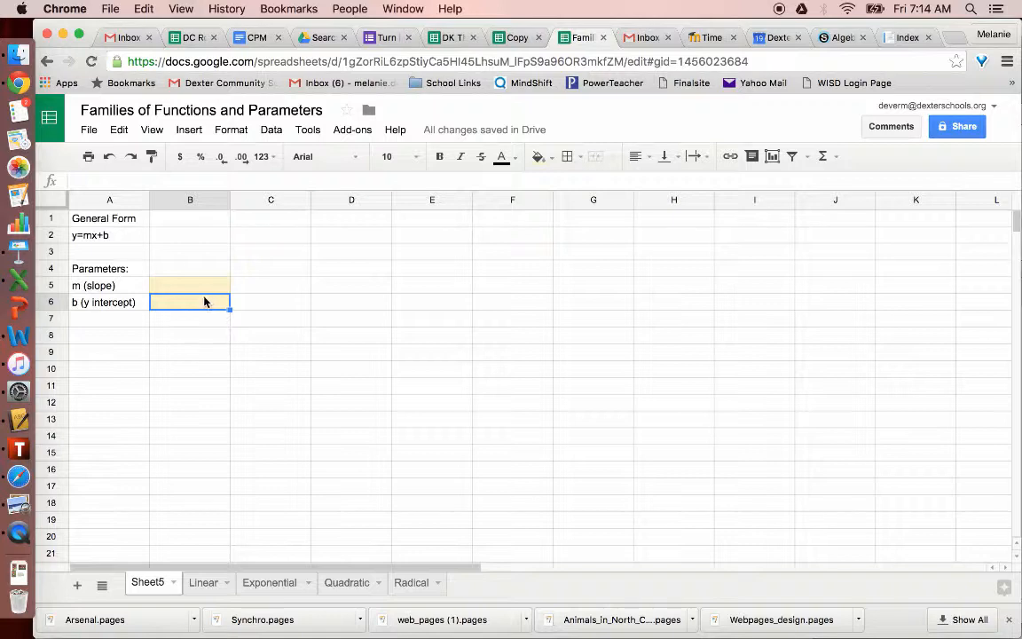
Enter the example equation y=3x-4 in C4 and its parameters, 3 in B5 and -4 in B6.
{"action": "left_click", "coordinate": [293, 270]}
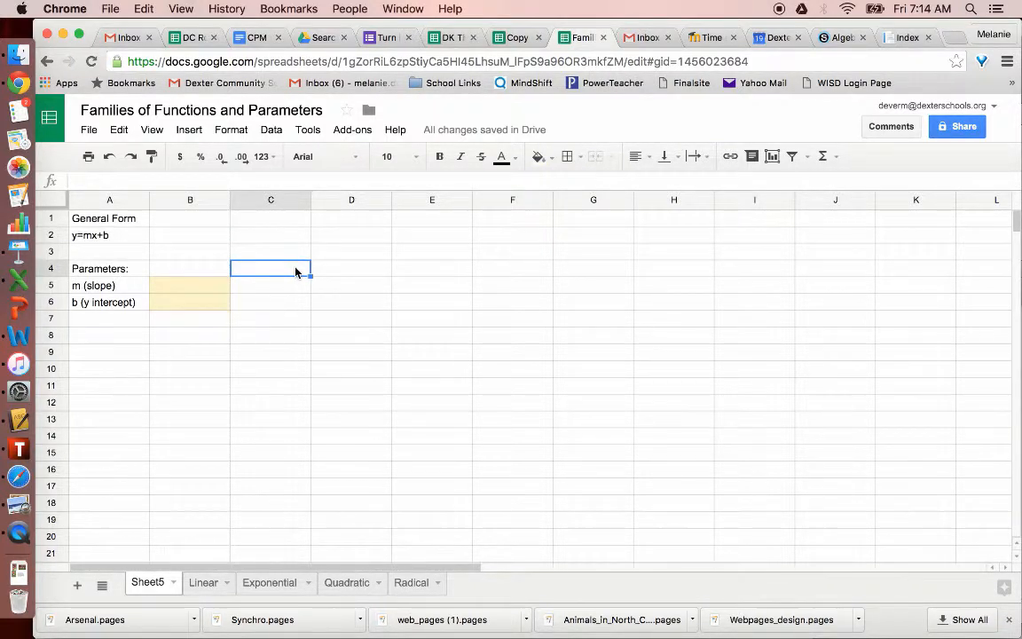
{"action": "type", "text": "y=3"}
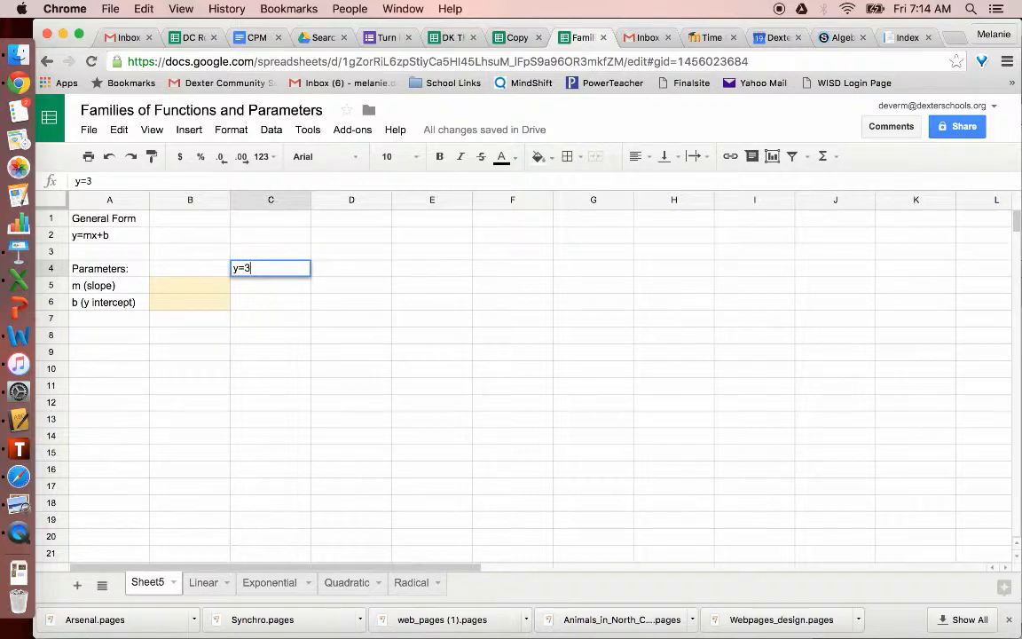
{"action": "type", "text": "x-4"}
{"action": "left_click", "coordinate": [213, 287]}
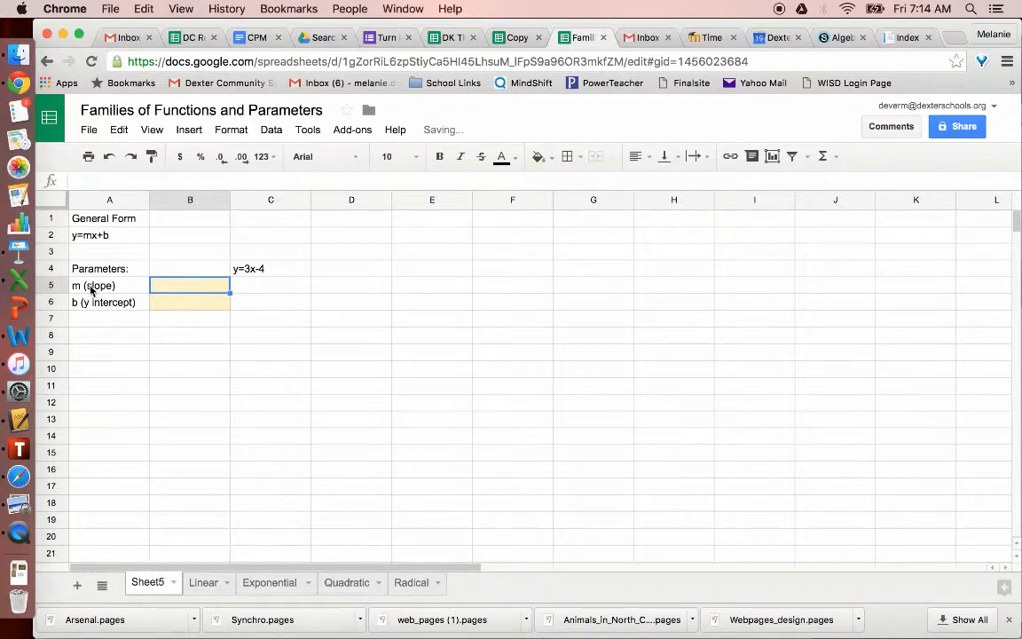
{"action": "type", "text": "3"}
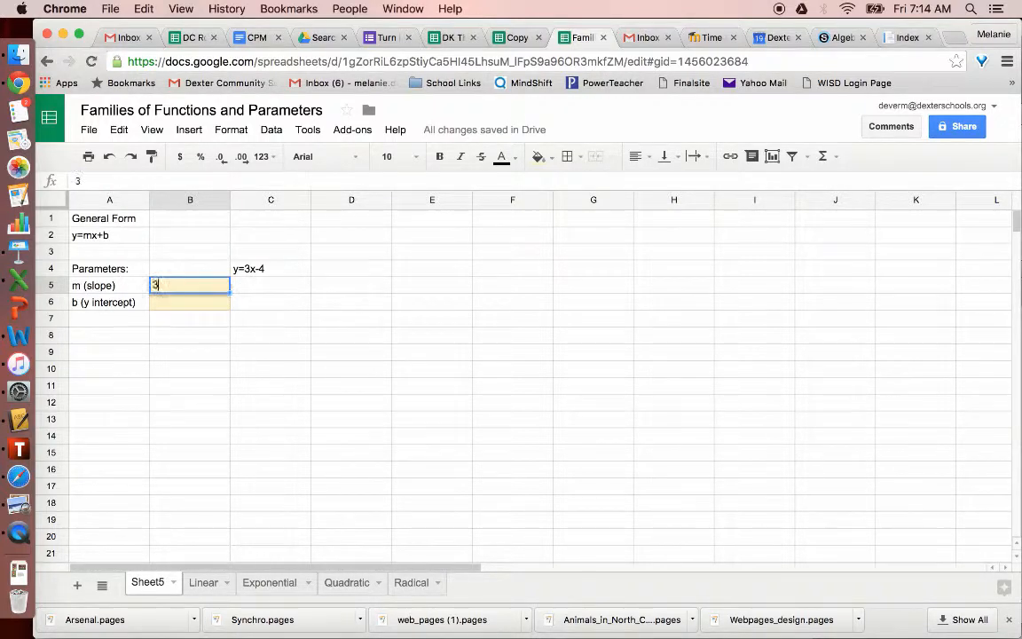
{"action": "left_click", "coordinate": [187, 303]}
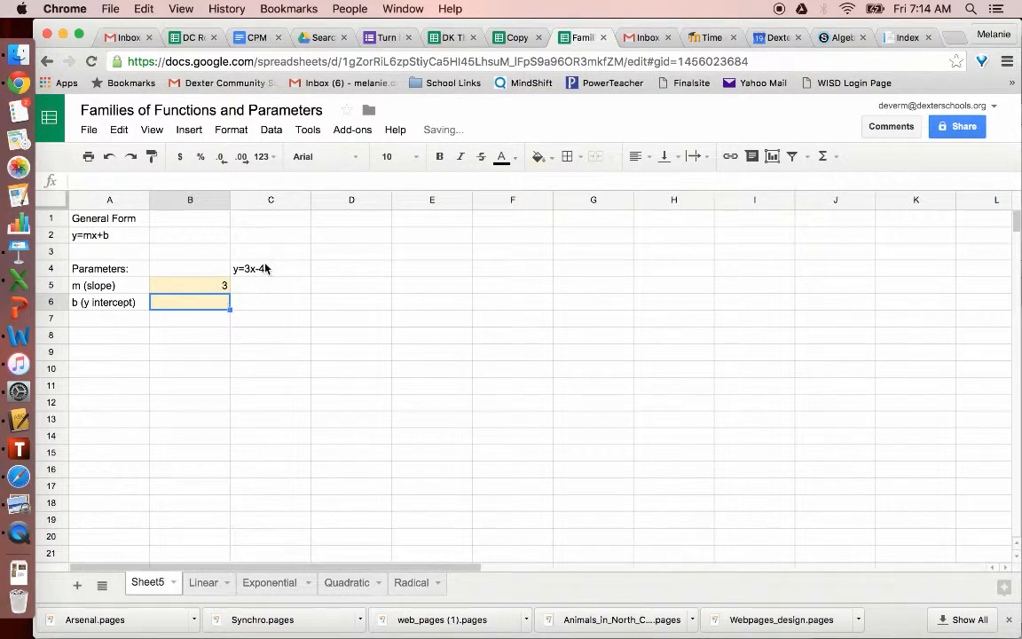
{"action": "type", "text": "-4"}
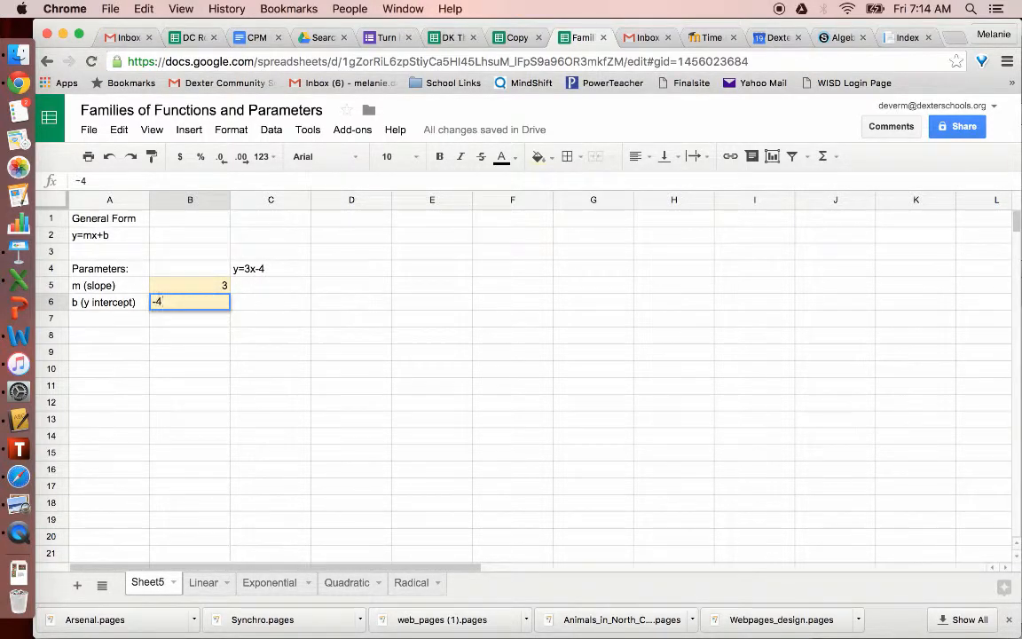
Replace the example equation in C4 with y=0.5x+2.
{"action": "left_click", "coordinate": [277, 270]}
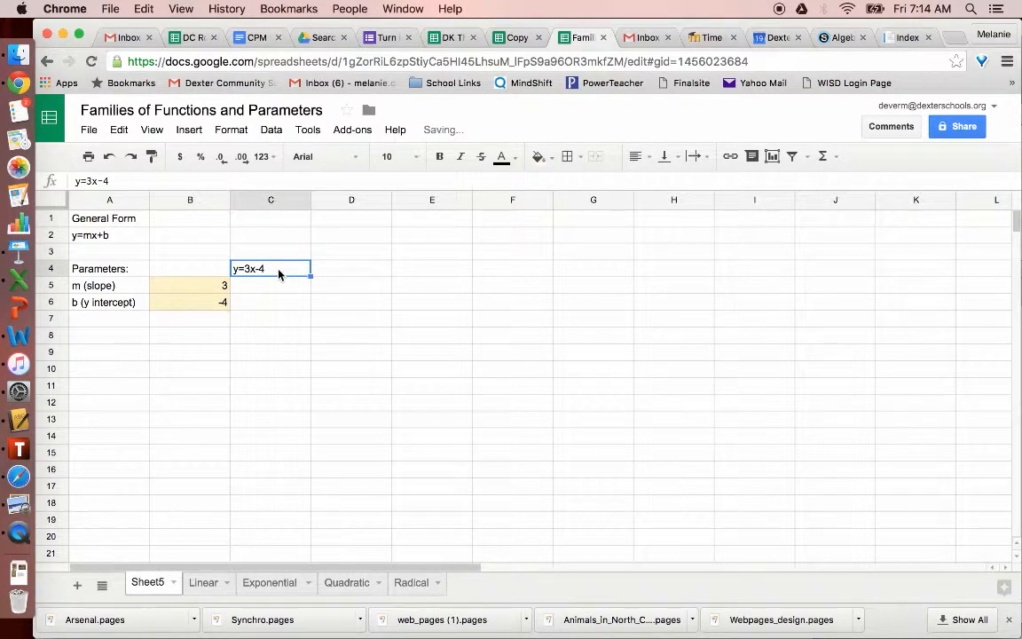
{"action": "type", "text": "y"}
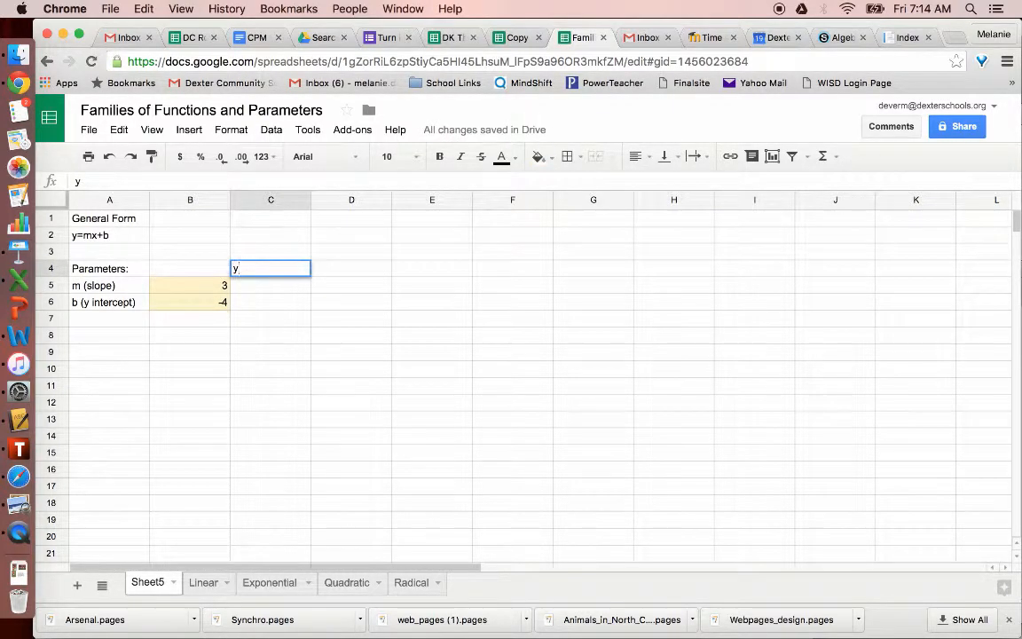
{"action": "type", "text": "=0.5x+2"}
{"action": "key", "text": "Return"}
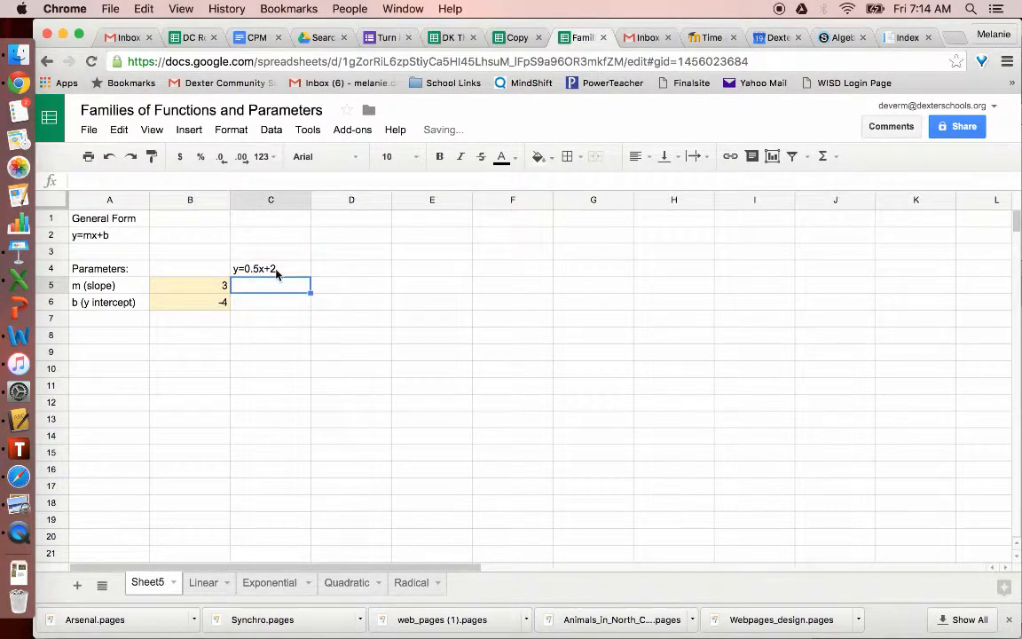
Set the slope in B5 to 0.5 and the y-intercept in B6 to 2, and clear the example equation from C4.
{"action": "left_click", "coordinate": [204, 282]}
{"action": "type", "text": "0.5"}
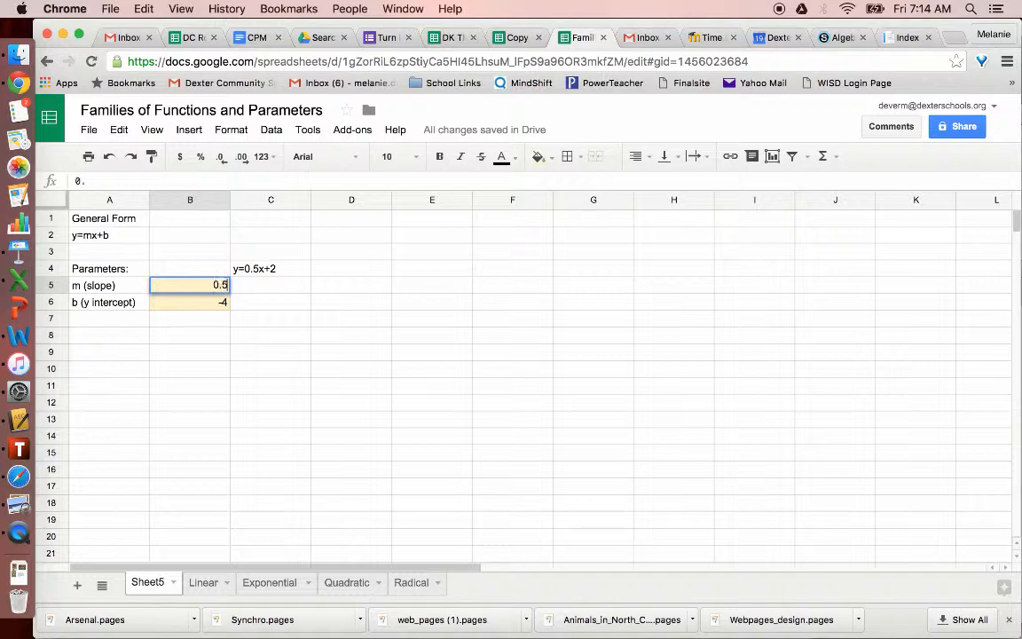
{"action": "key", "text": "Return"}
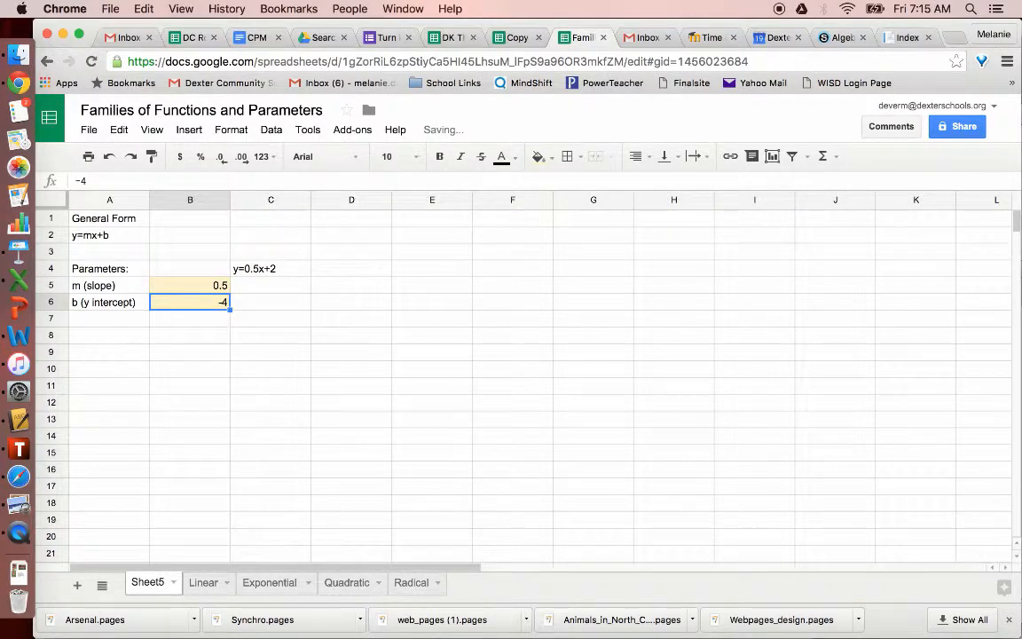
{"action": "type", "text": "2"}
{"action": "key", "text": "Return"}
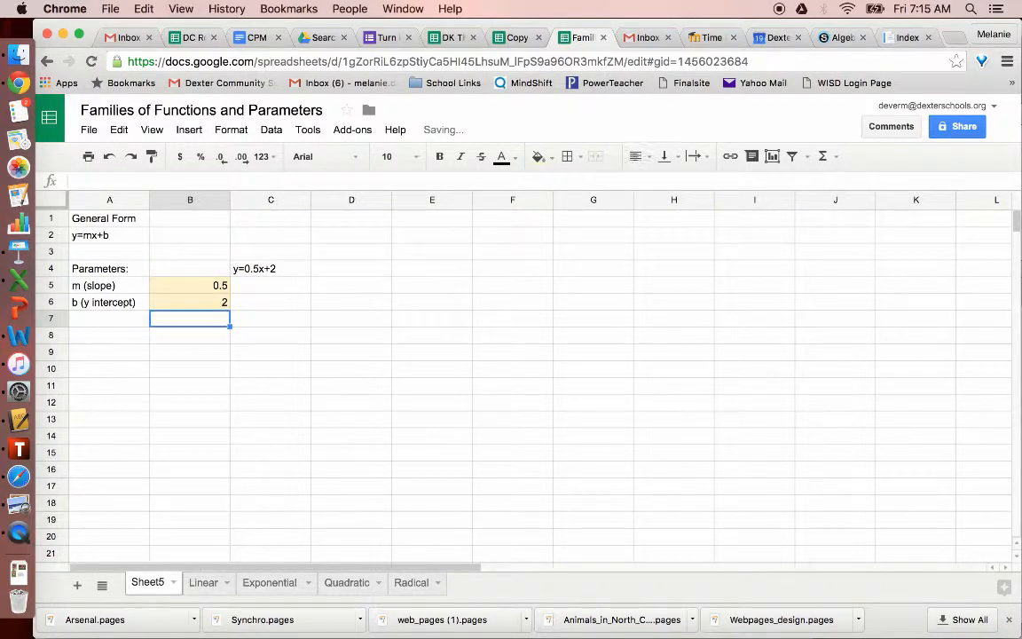
{"action": "left_click", "coordinate": [308, 271]}
{"action": "key", "text": "Delete"}
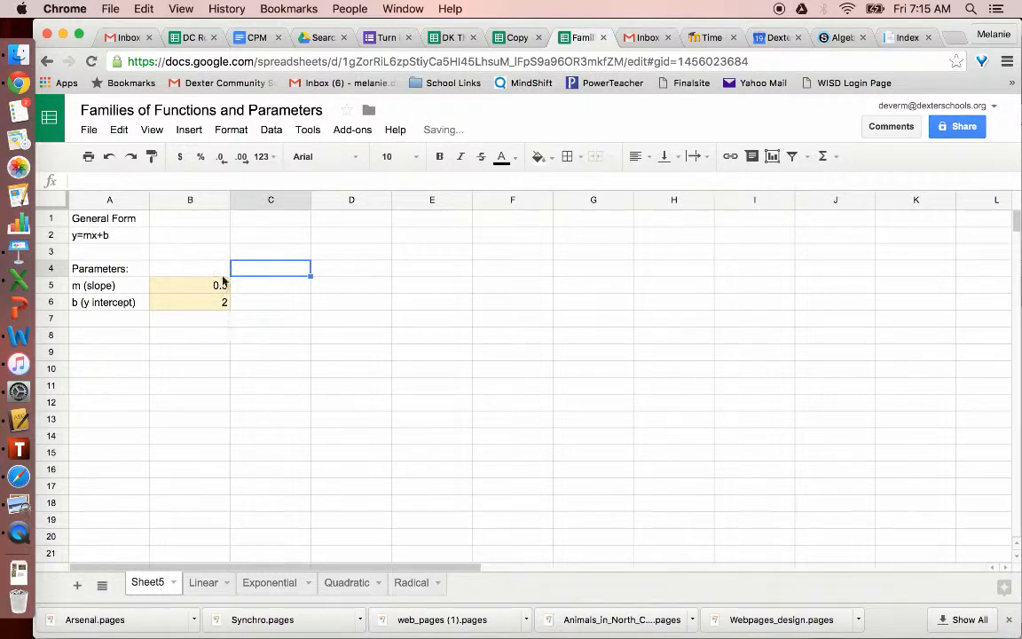
Enter the heading "Table of values" in A8 with the column labels "x" in A9 and "y" in B9.
{"action": "left_click", "coordinate": [128, 342]}
{"action": "type", "text": "Ta"}
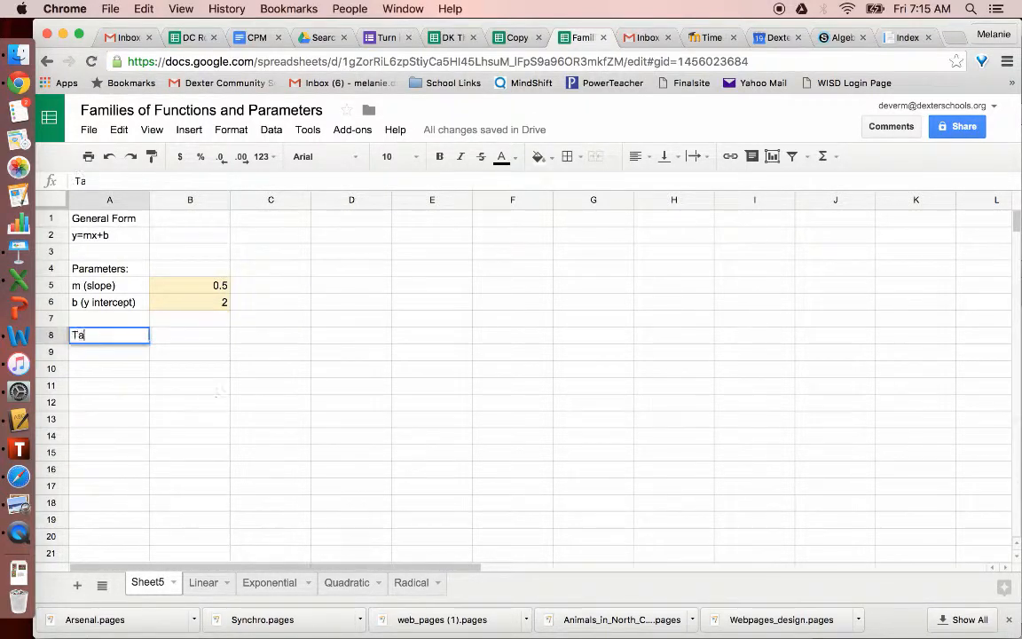
{"action": "type", "text": "ble of values"}
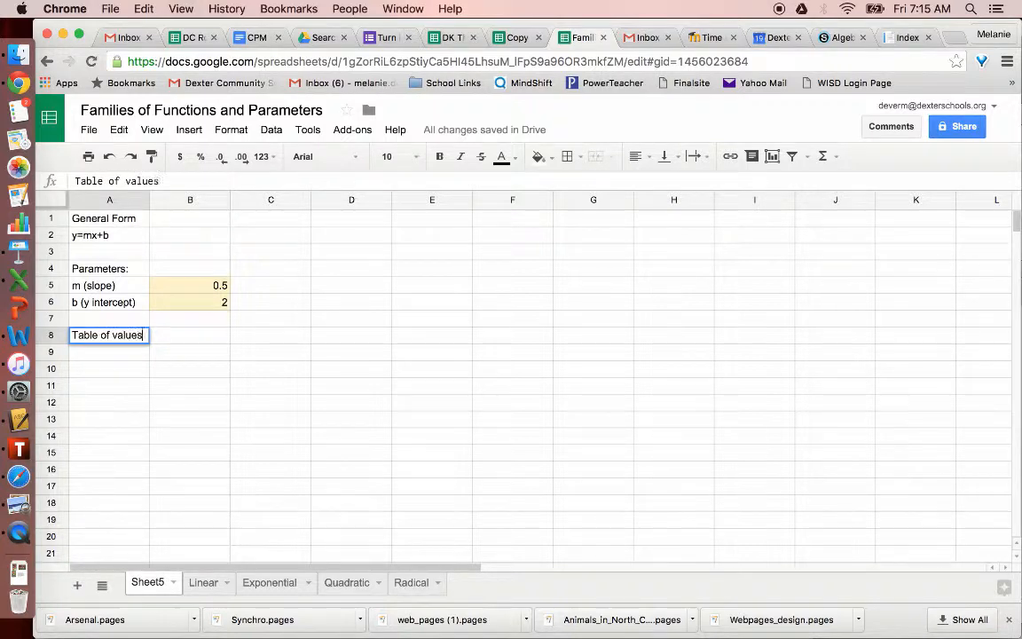
{"action": "key", "text": "Return"}
{"action": "type", "text": "x"}
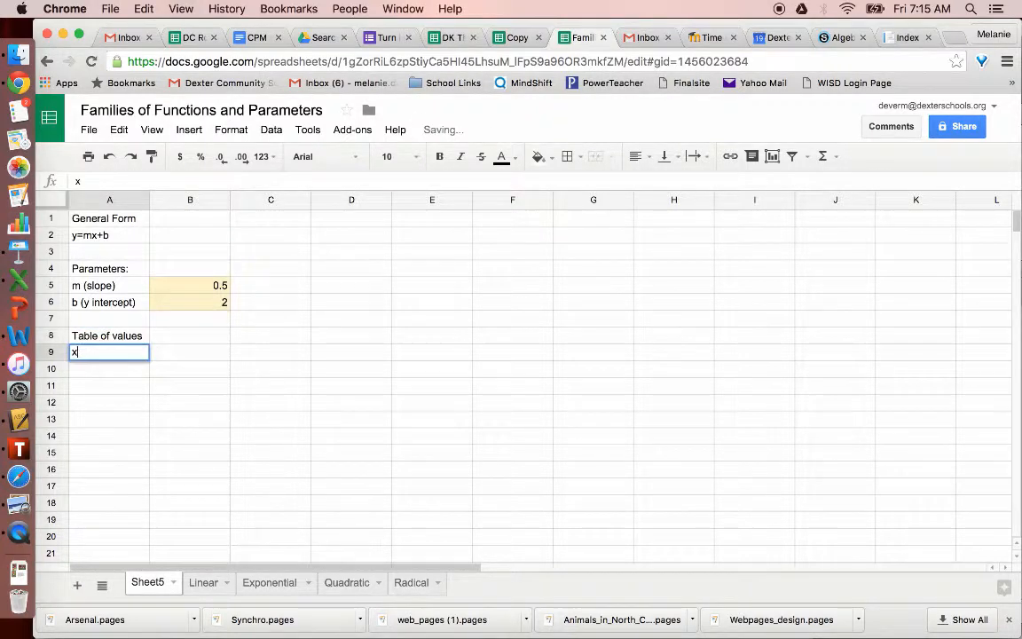
{"action": "key", "text": "Tab"}
{"action": "type", "text": "y"}
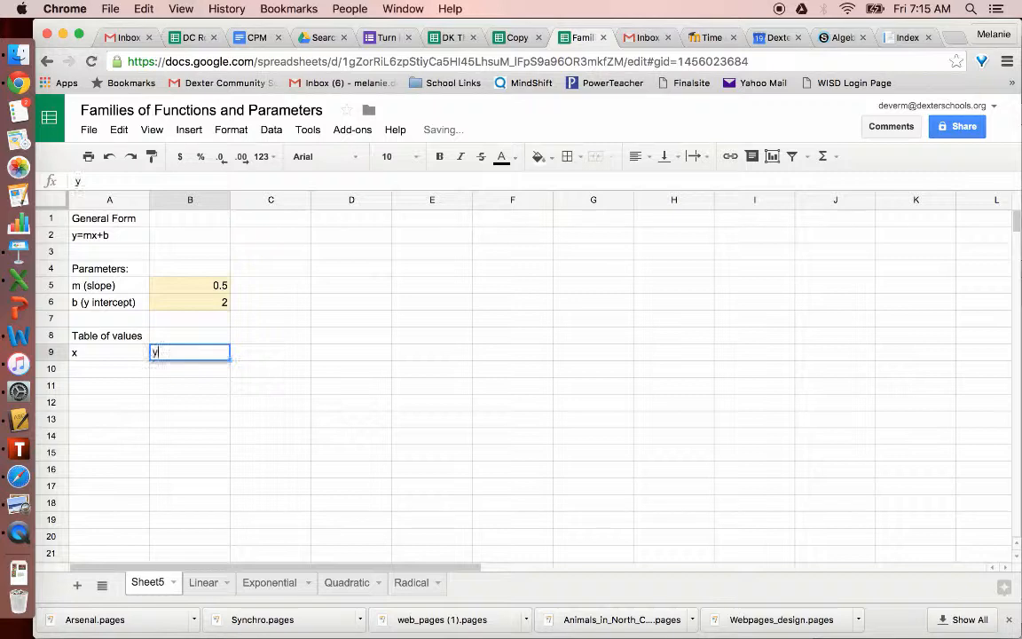
{"action": "key", "text": "Return"}
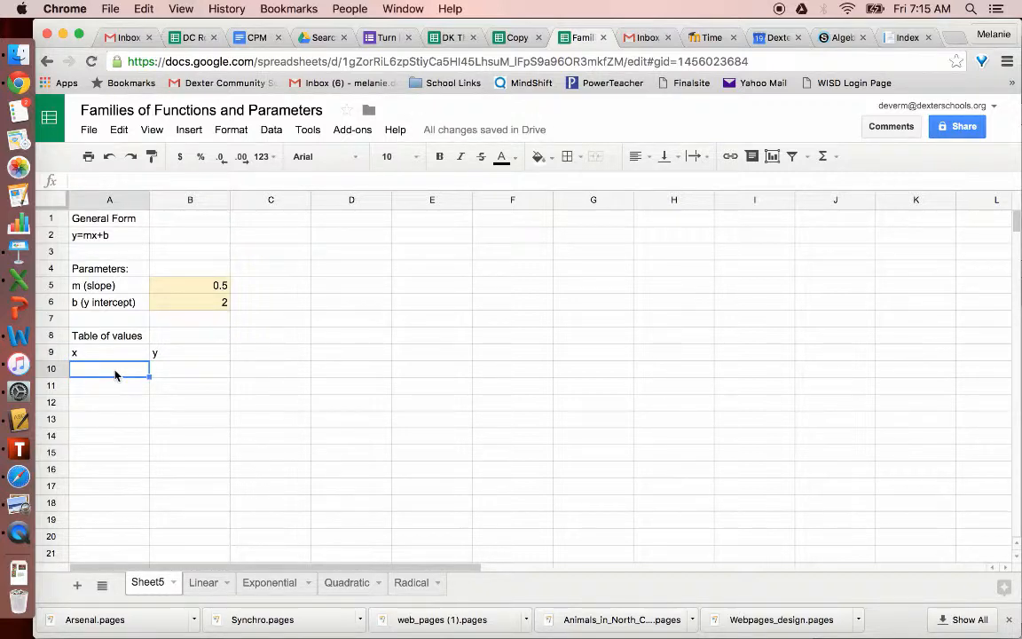
Fill A10 with light yellow and enter -5 there as the table's starting x value.
{"action": "left_click", "coordinate": [539, 157]}
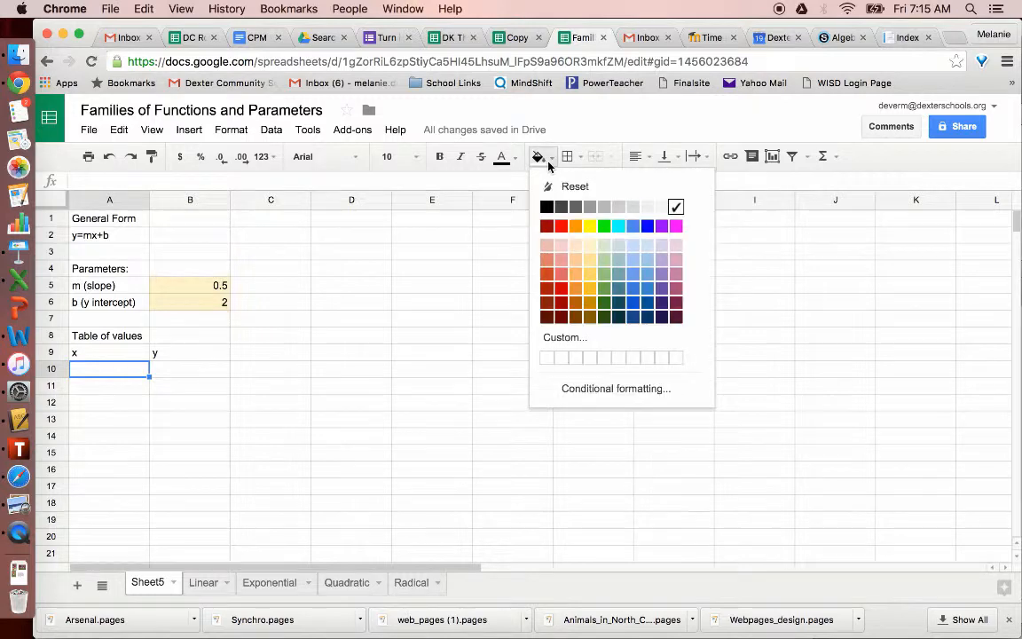
{"action": "left_click", "coordinate": [590, 246]}
{"action": "key", "text": "Down"}
{"action": "key", "text": "Down"}
{"action": "key", "text": "Right"}
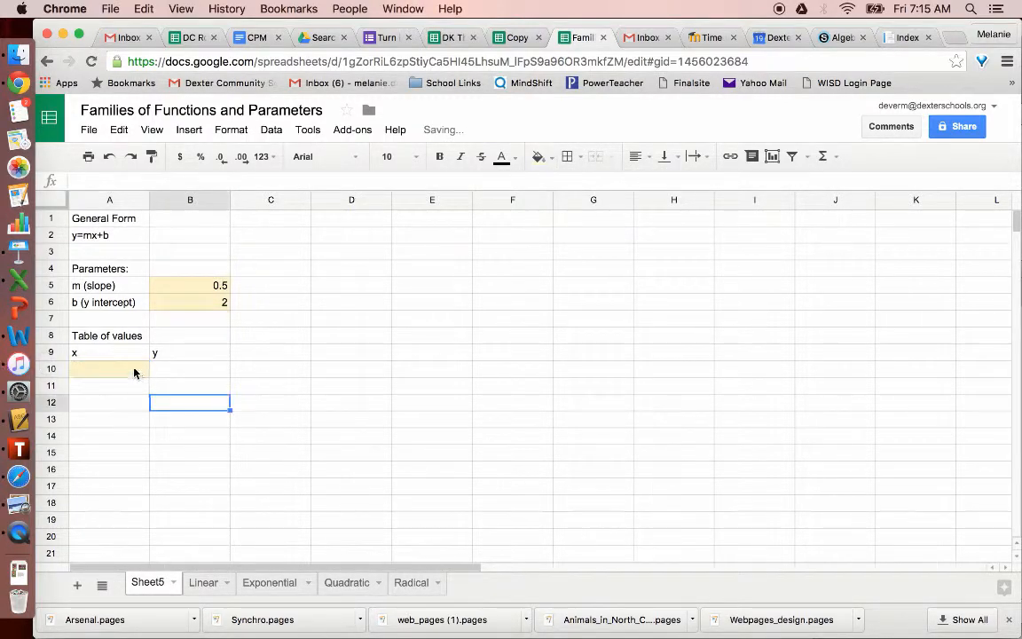
{"action": "left_click", "coordinate": [134, 371]}
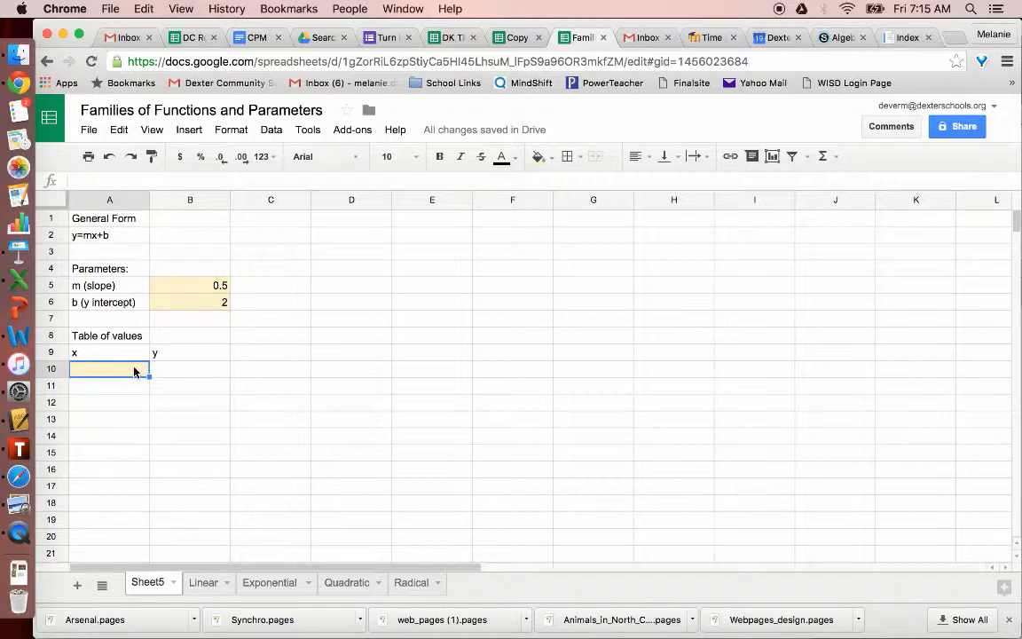
{"action": "type", "text": "-5"}
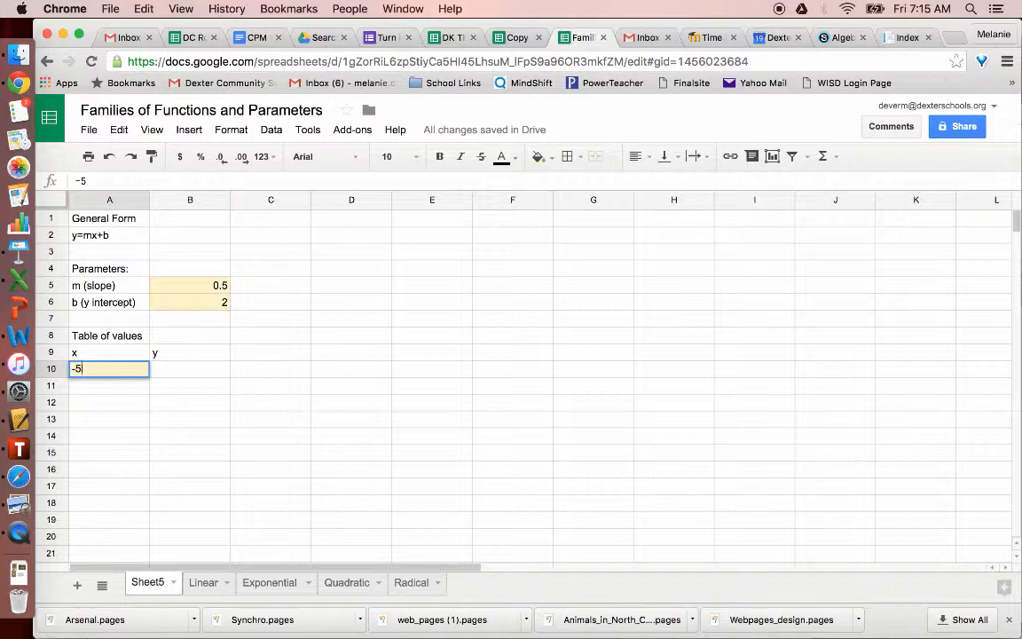
{"action": "key", "text": "Return"}
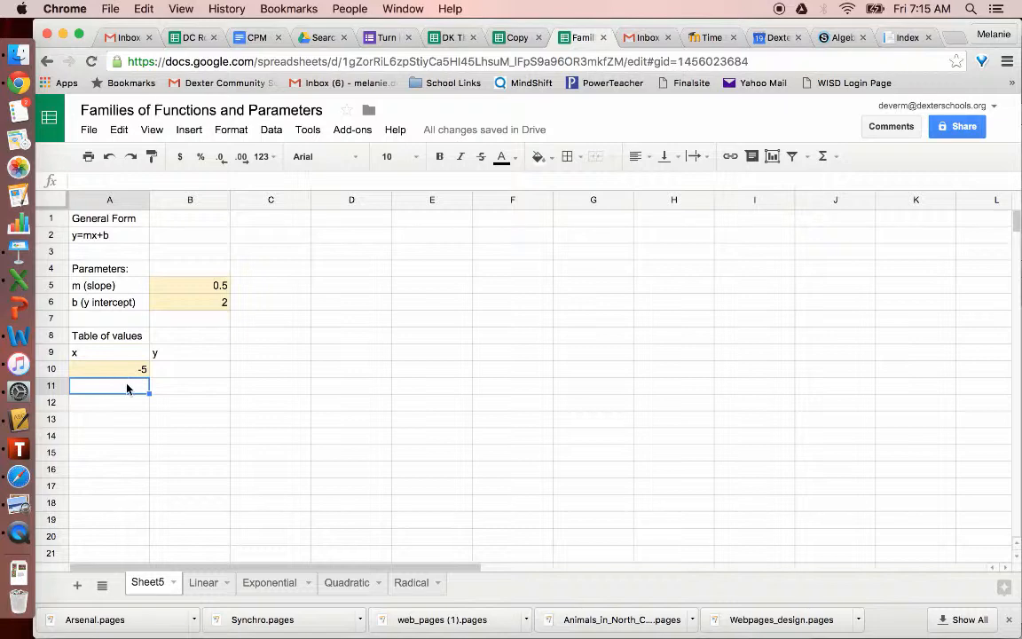
Enter the formula =A10+1 in A11 so each x value is one more than the cell above.
{"action": "type", "text": "="}
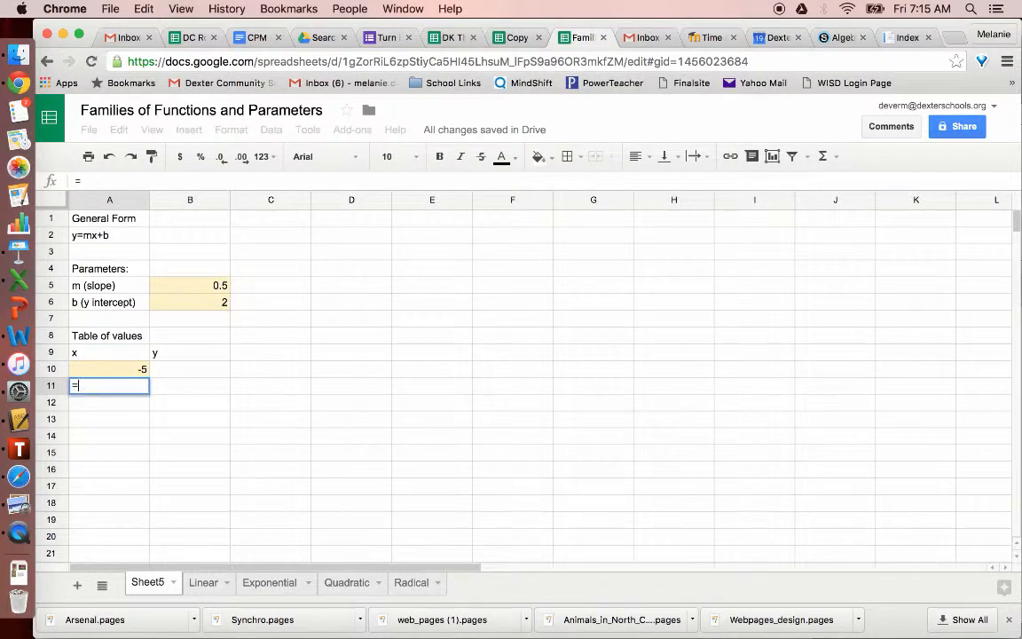
{"action": "left_click", "coordinate": [132, 374]}
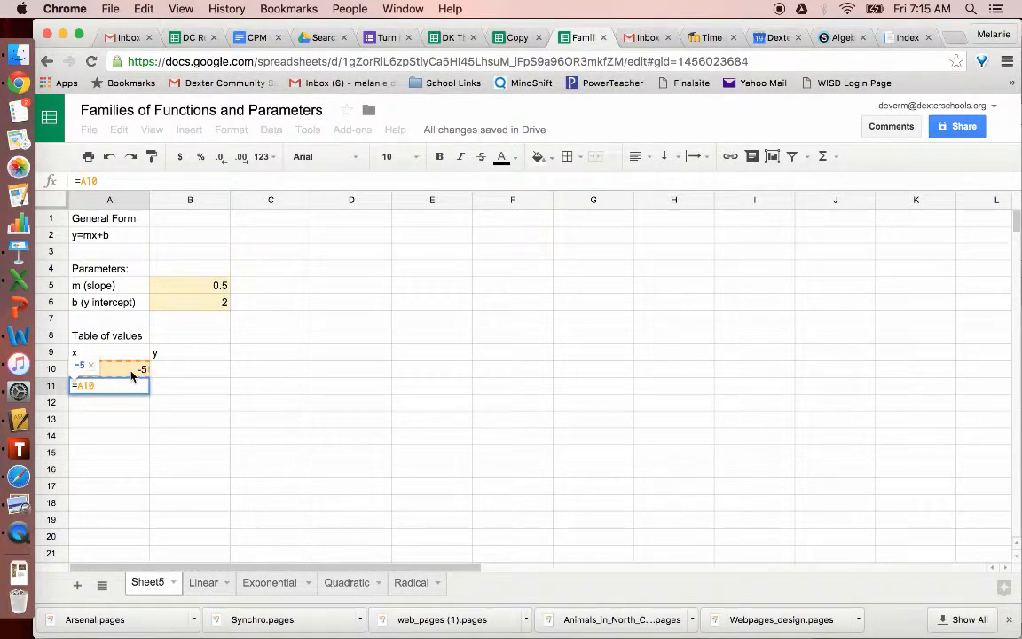
{"action": "type", "text": "+1"}
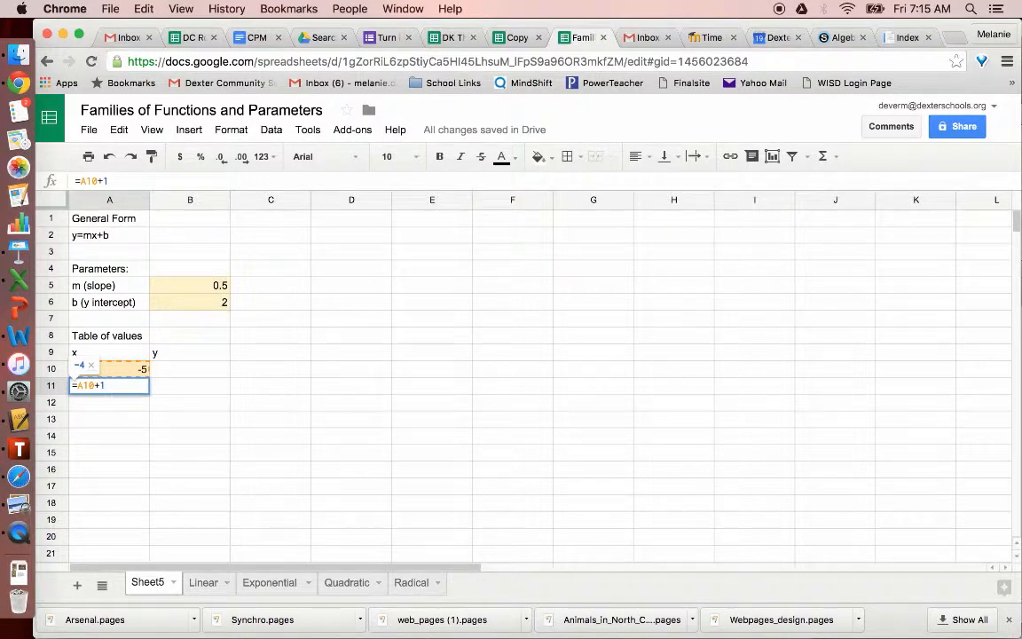
{"action": "key", "text": "Return"}
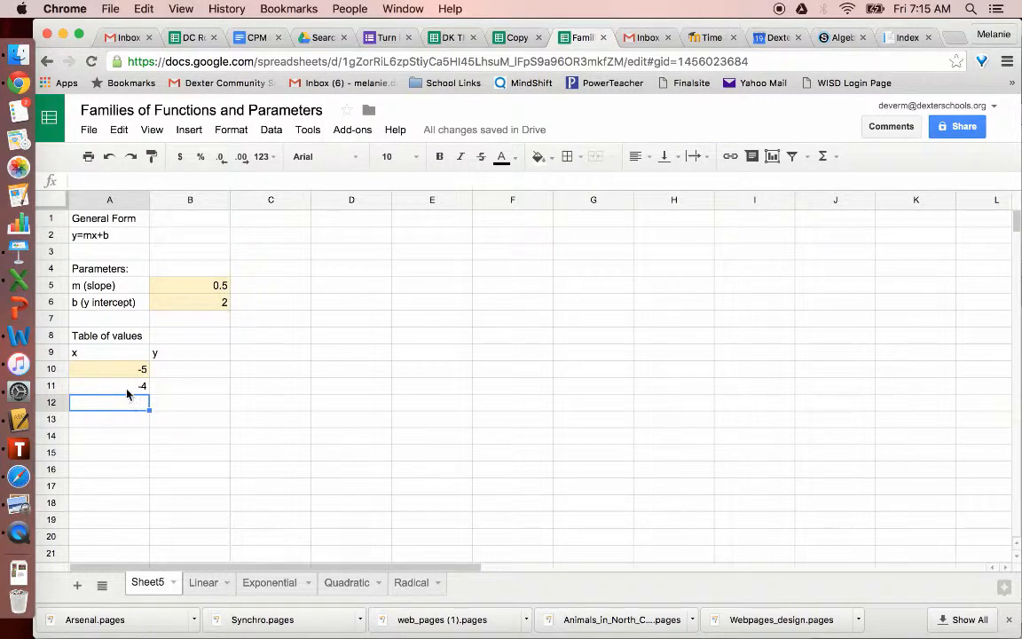
Copy the x formula from A11 down the column through A24.
{"action": "left_click", "coordinate": [127, 388]}
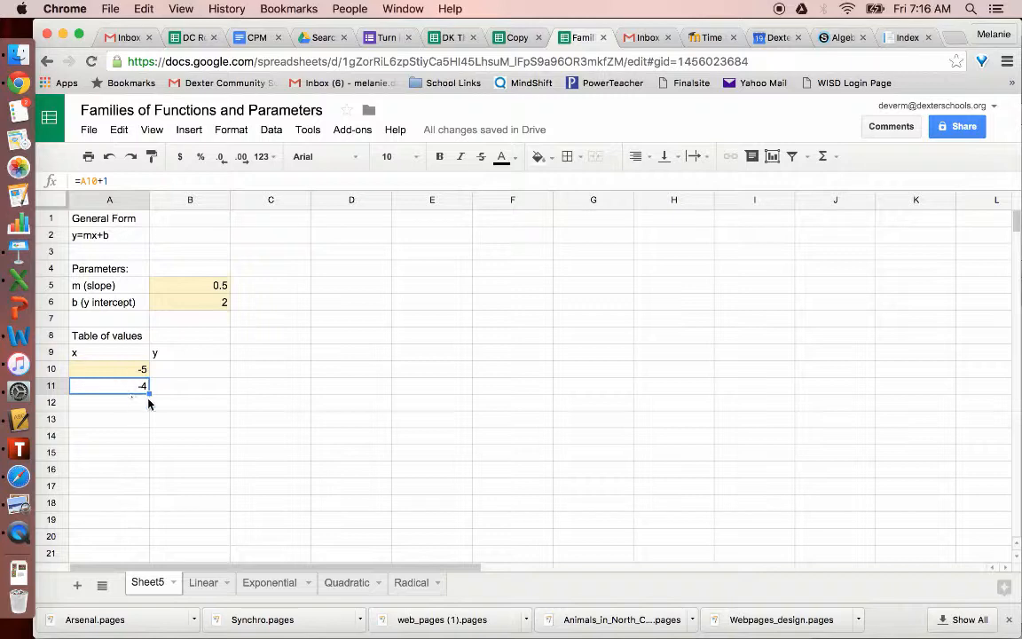
{"action": "left_click_drag", "start_coordinate": [148, 392], "coordinate": [132, 550]}
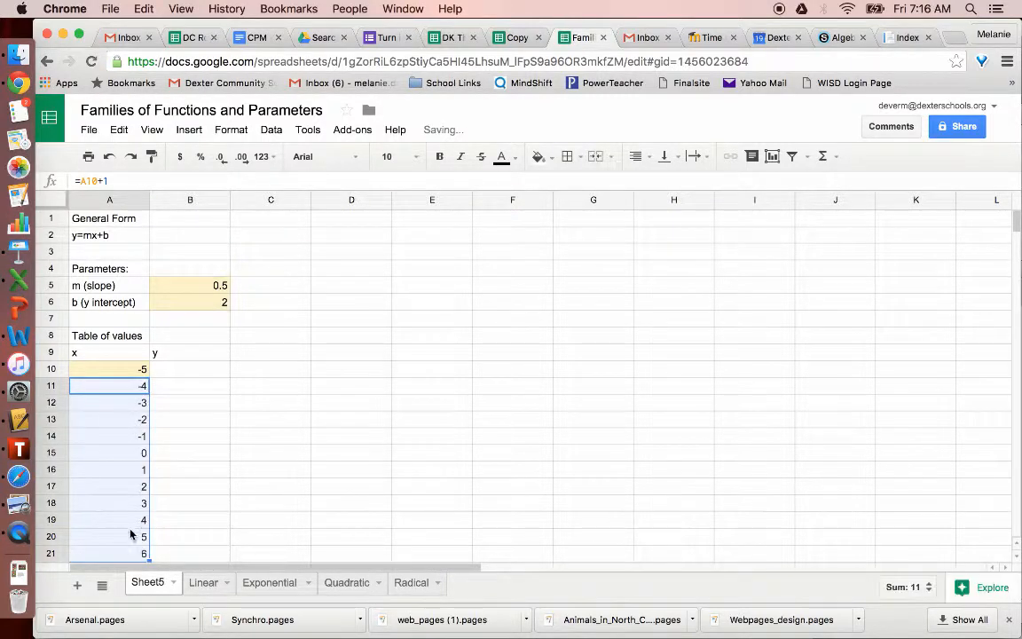
{"action": "left_click", "coordinate": [130, 470]}
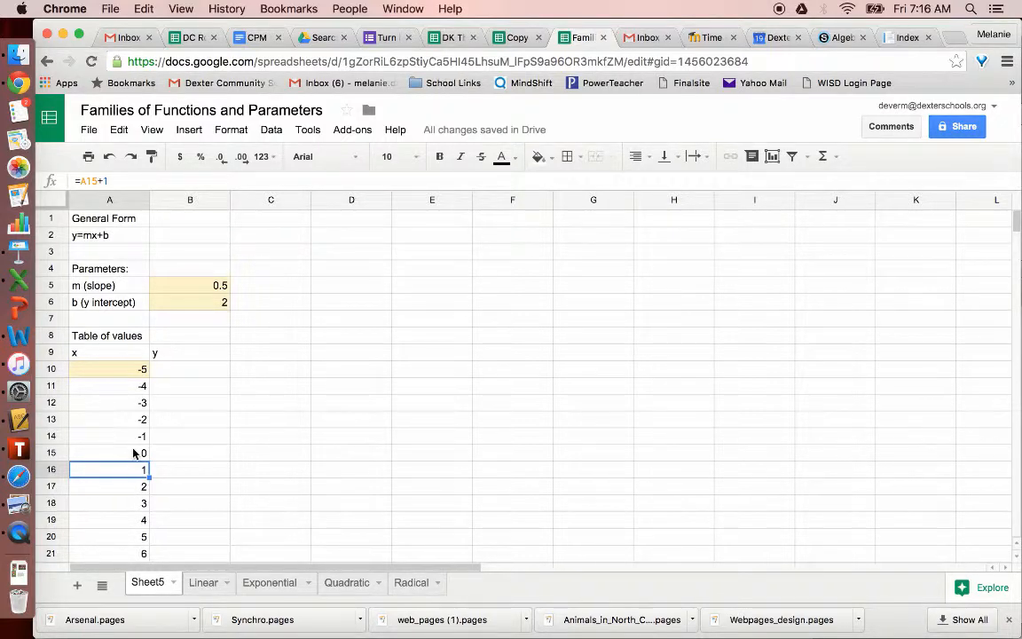
{"action": "scroll", "coordinate": [146, 448], "scroll_direction": "down", "scroll_amount": 3}
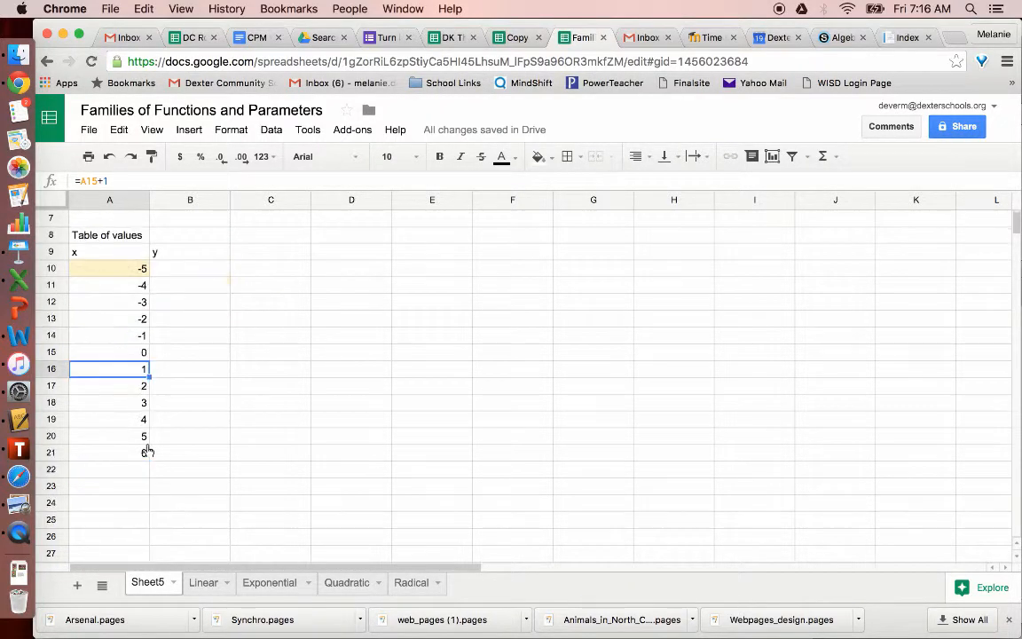
{"action": "left_click", "coordinate": [138, 407]}
{"action": "left_click_drag", "start_coordinate": [150, 411], "coordinate": [150, 456]}
{"action": "scroll", "coordinate": [195, 424], "scroll_direction": "up", "scroll_amount": 1}
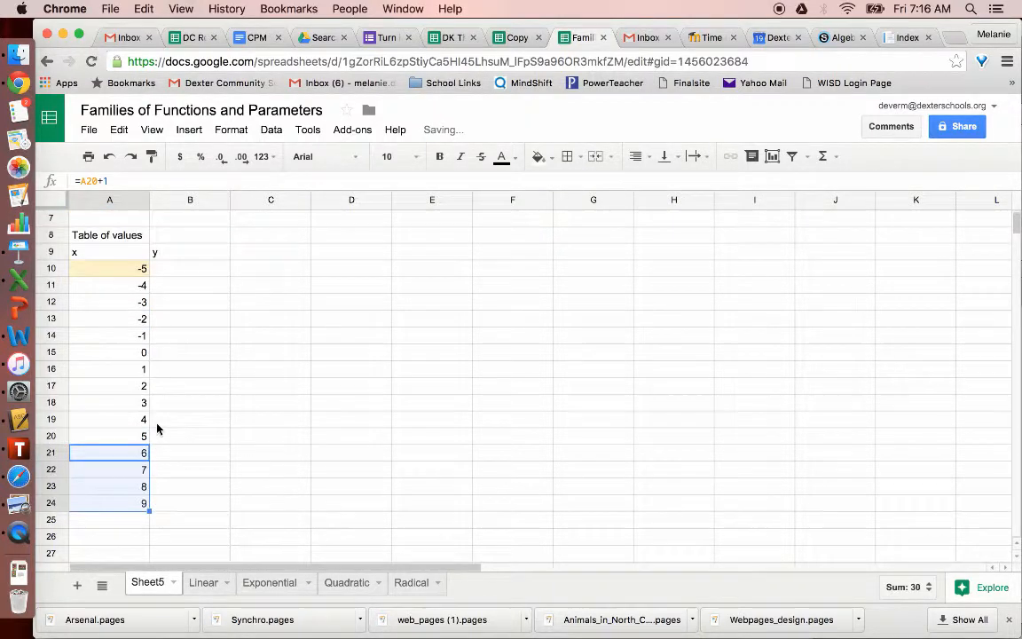
Try 4 as the table's starting x value in A10.
{"action": "left_click", "coordinate": [119, 272]}
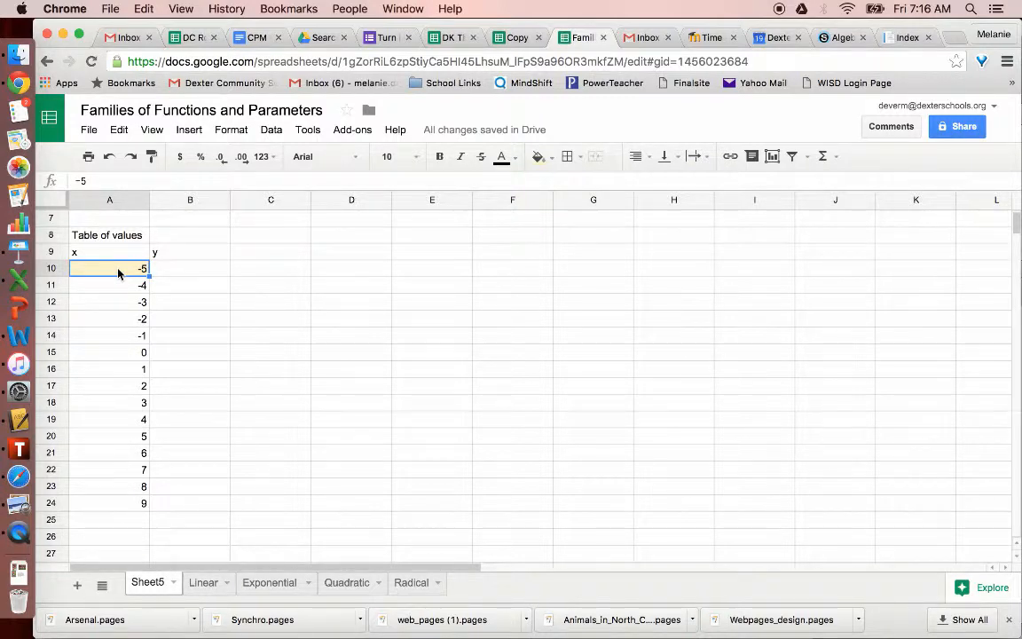
{"action": "type", "text": "4"}
{"action": "key", "text": "Return"}
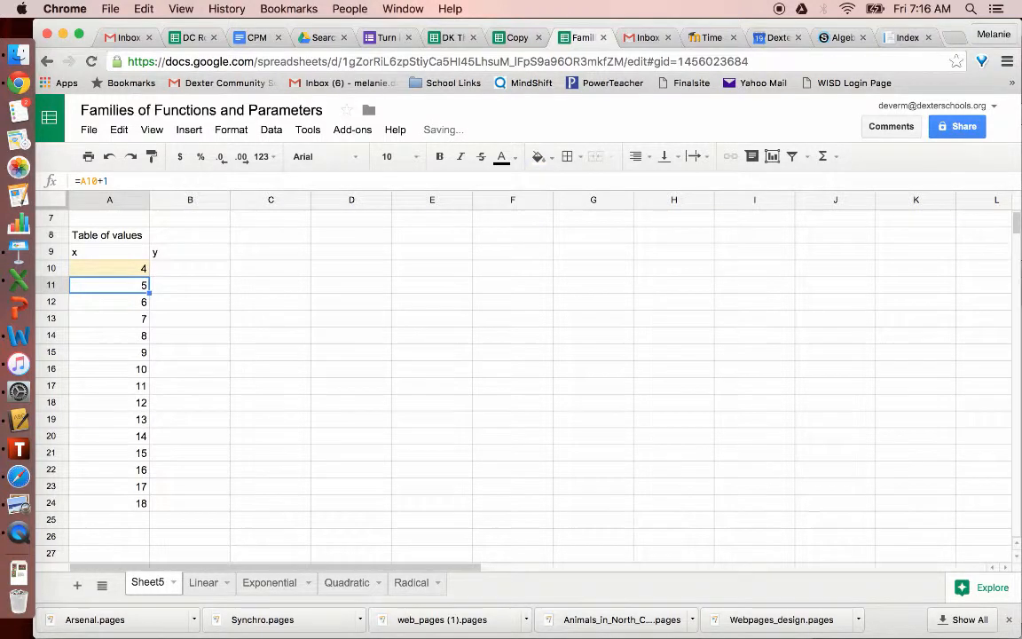
Set the table's starting x value in A10 to 0.
{"action": "left_click", "coordinate": [120, 274]}
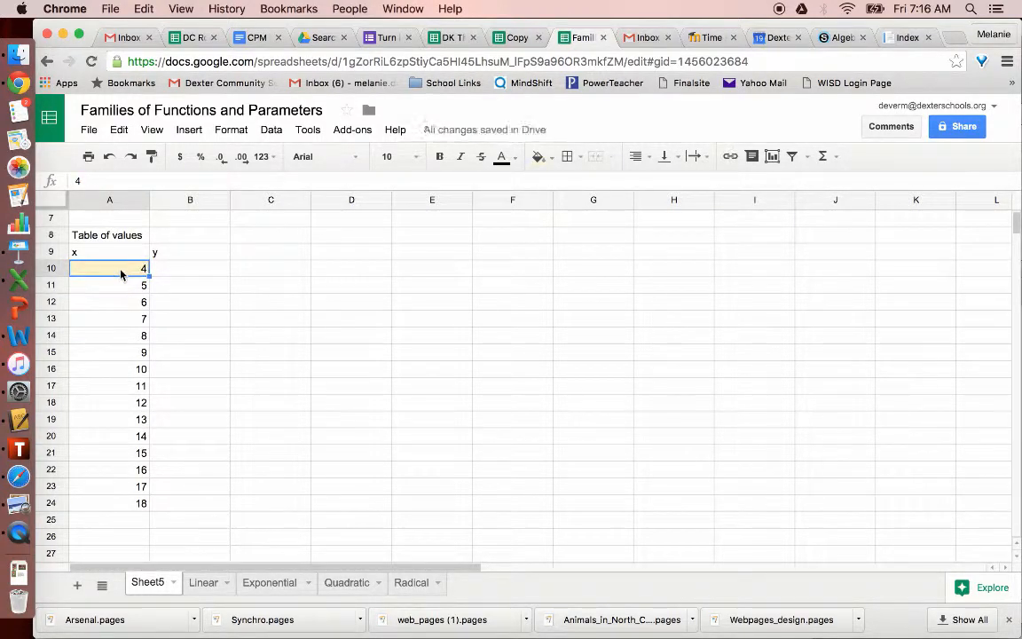
{"action": "type", "text": "0"}
{"action": "key", "text": "Return"}
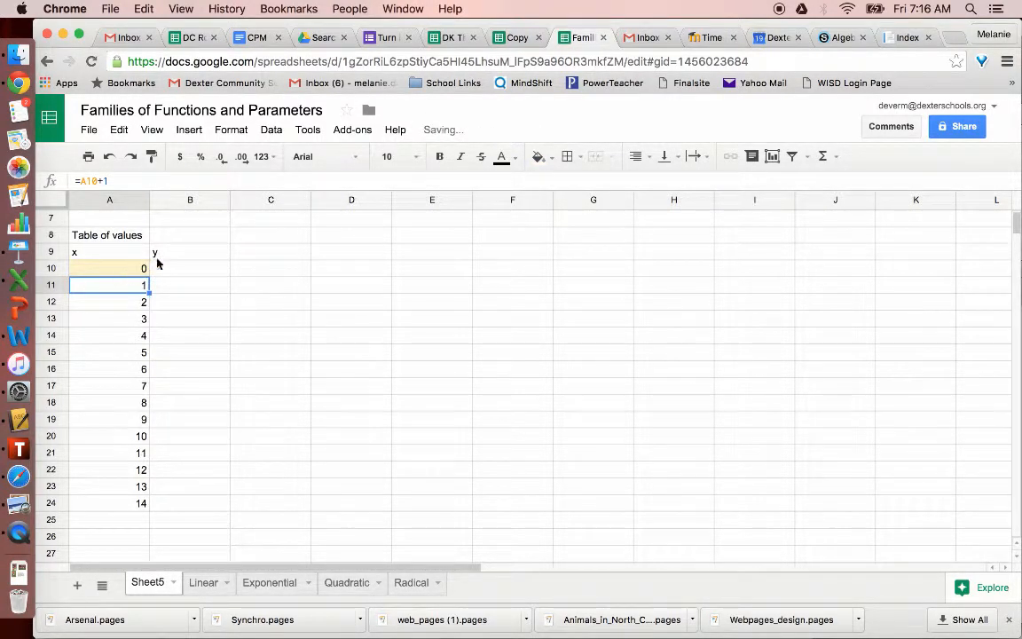
Enter the formula =B5*A10+B6 in B10 to calculate y from the slope, x value and y-intercept.
{"action": "scroll", "coordinate": [179, 271], "scroll_direction": "up", "scroll_amount": 3}
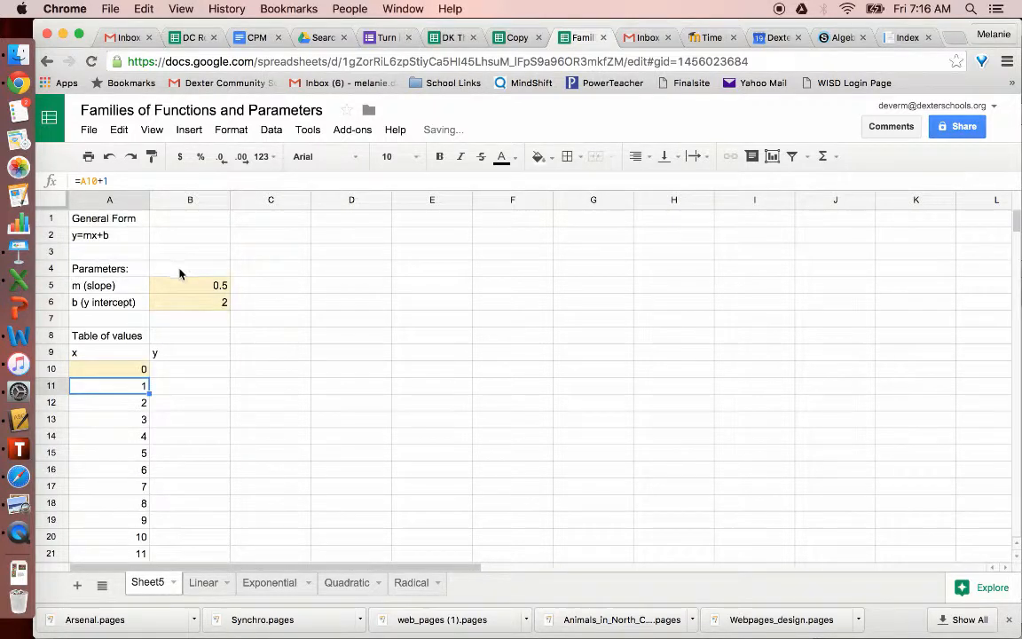
{"action": "left_click", "coordinate": [207, 370]}
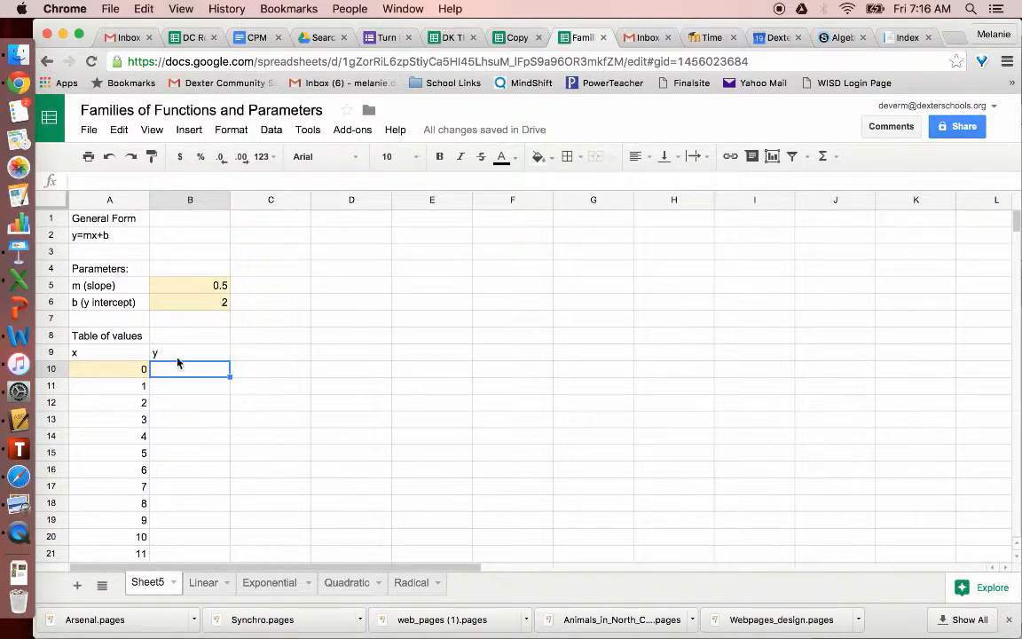
{"action": "type", "text": "="}
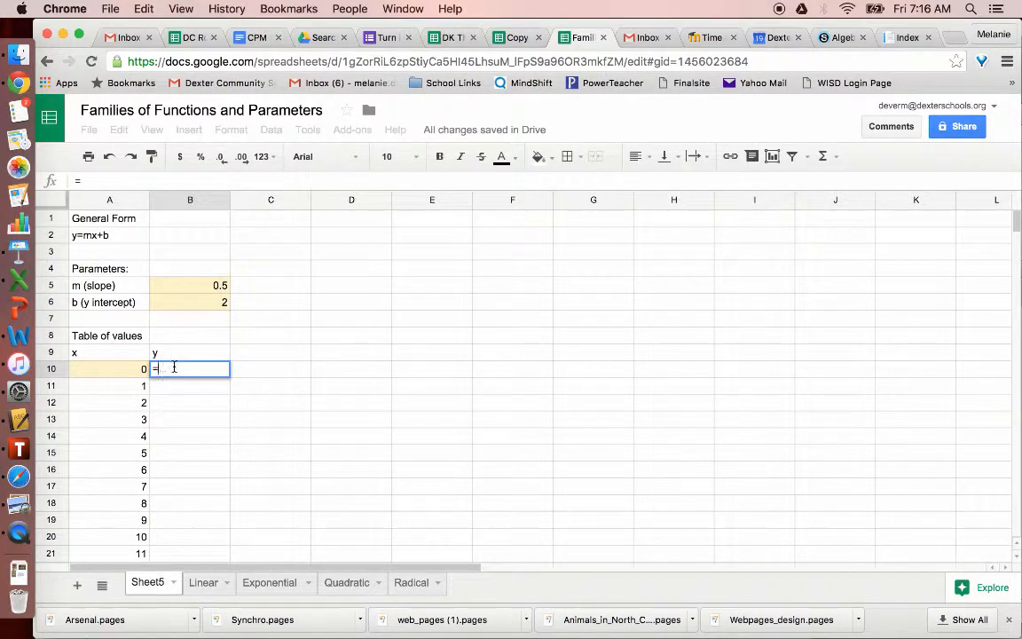
{"action": "left_click", "coordinate": [191, 288]}
{"action": "type", "text": "*"}
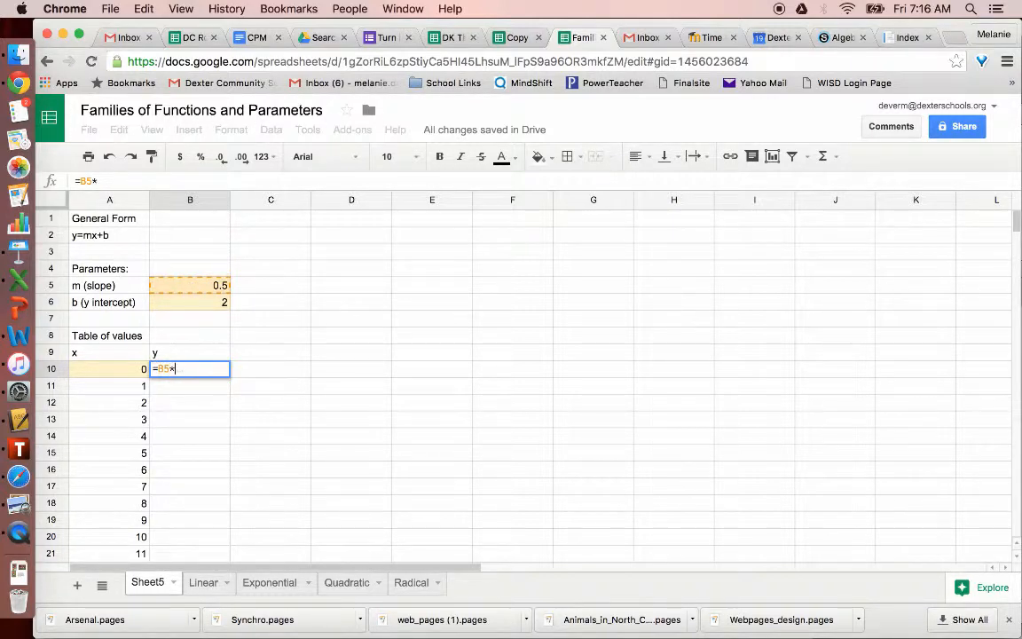
{"action": "left_click", "coordinate": [124, 367]}
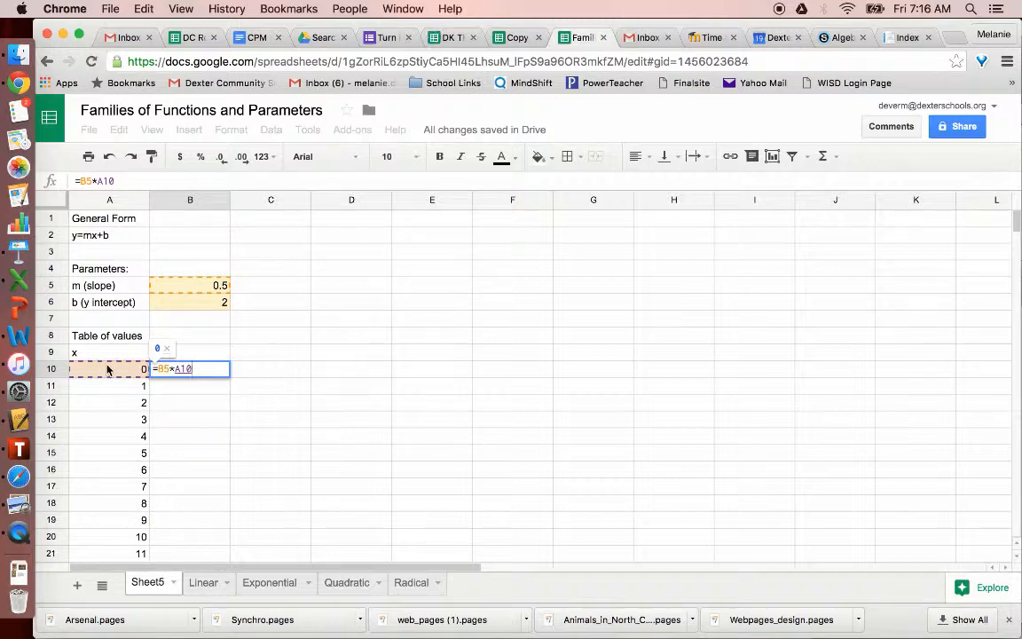
{"action": "type", "text": "+"}
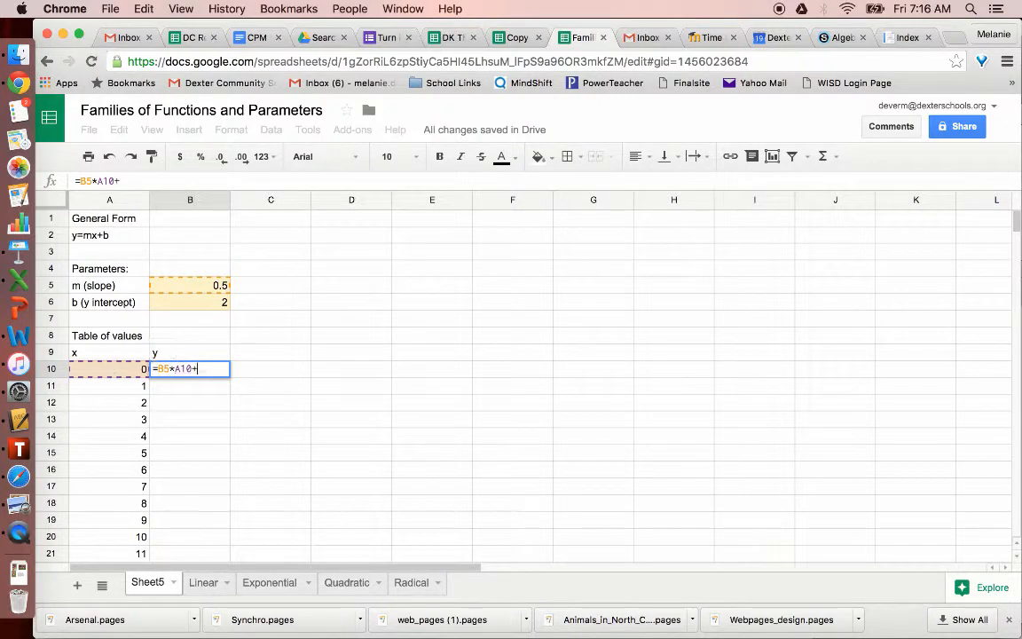
{"action": "left_click", "coordinate": [184, 305]}
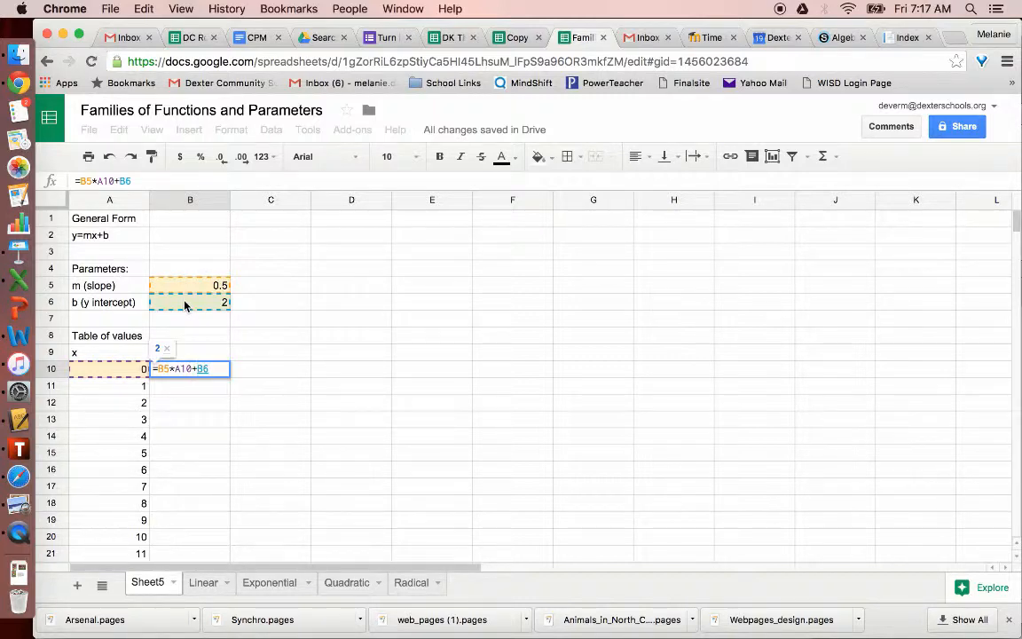
{"action": "key", "text": "Return"}
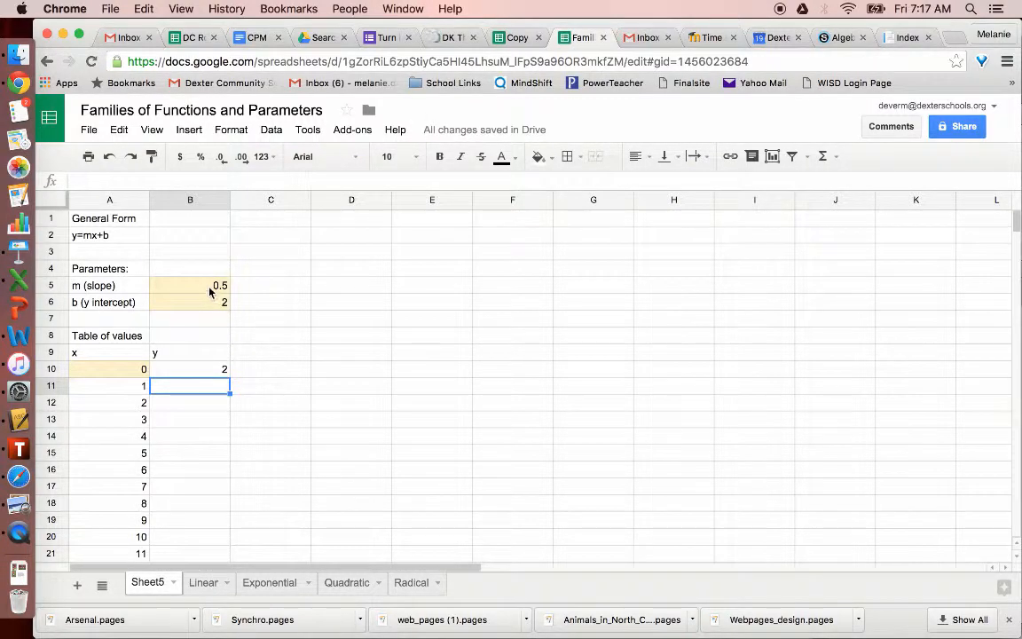
Copy the y formula from B10 down to B11 and check which cells the copied formula references.
{"action": "left_click", "coordinate": [197, 371]}
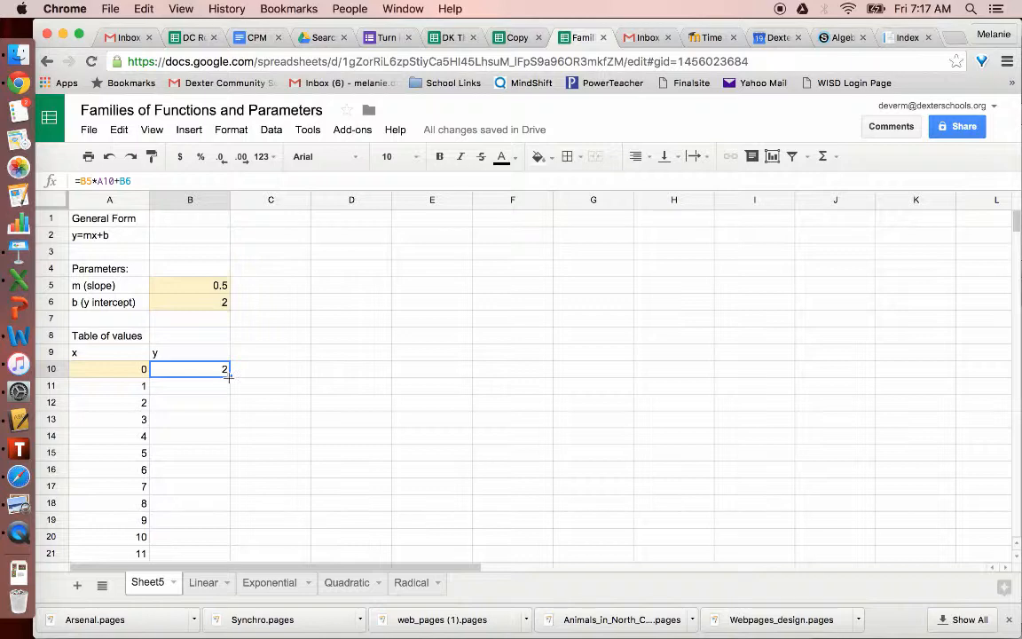
{"action": "left_click_drag", "start_coordinate": [229, 377], "coordinate": [228, 391]}
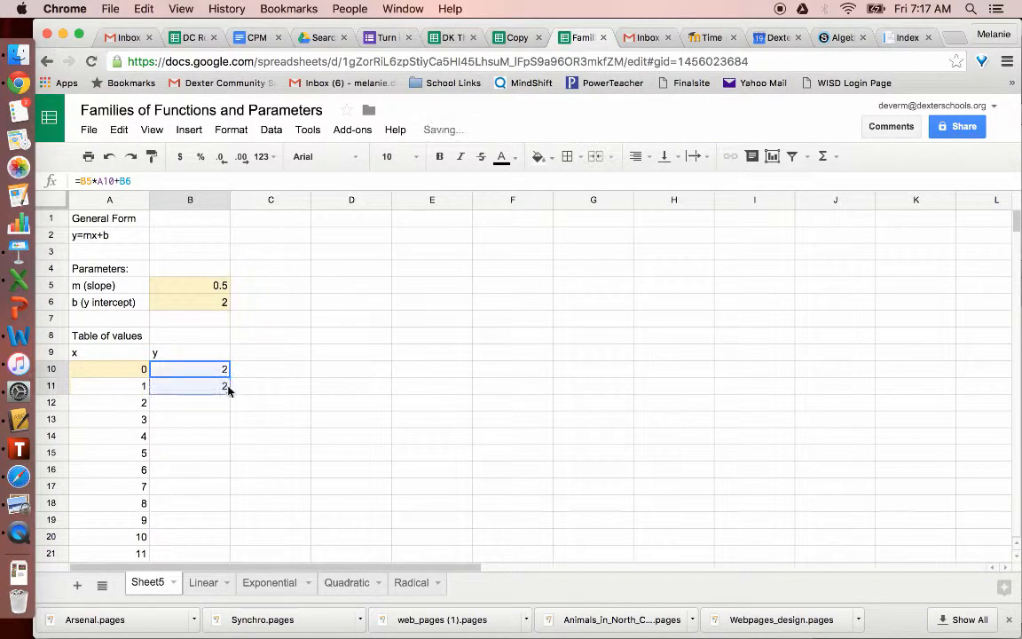
{"action": "left_click", "coordinate": [212, 417]}
{"action": "left_click", "coordinate": [210, 388]}
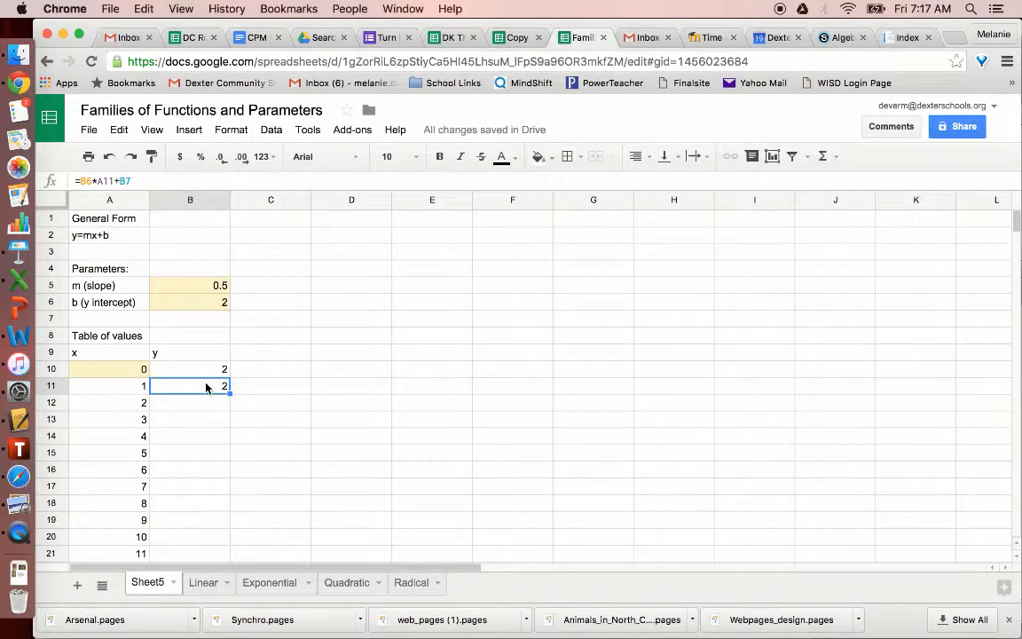
Open the copied formula in B11 to inspect its references and delete it, leaving the cell empty.
{"action": "double_click", "coordinate": [206, 387]}
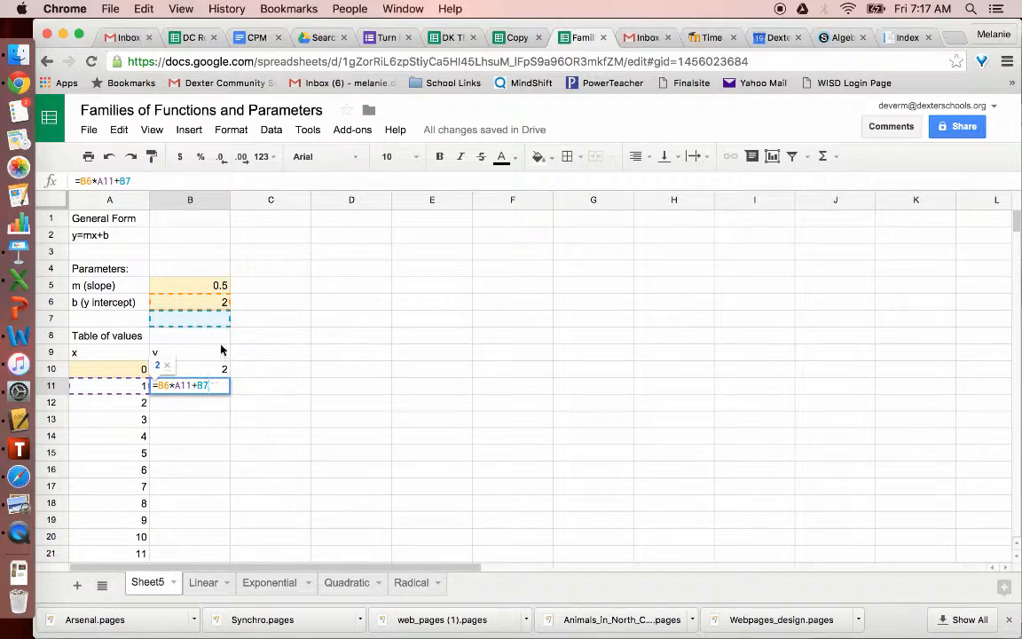
{"action": "key", "text": "BackSpace"}
{"action": "key", "text": "BackSpace"}
{"action": "key", "text": "BackSpace"}
{"action": "key", "text": "BackSpace"}
{"action": "key", "text": "BackSpace"}
{"action": "key", "text": "BackSpace"}
{"action": "key", "text": "BackSpace"}
{"action": "key", "text": "BackSpace"}
{"action": "key", "text": "BackSpace"}
{"action": "key", "text": "BackSpace"}
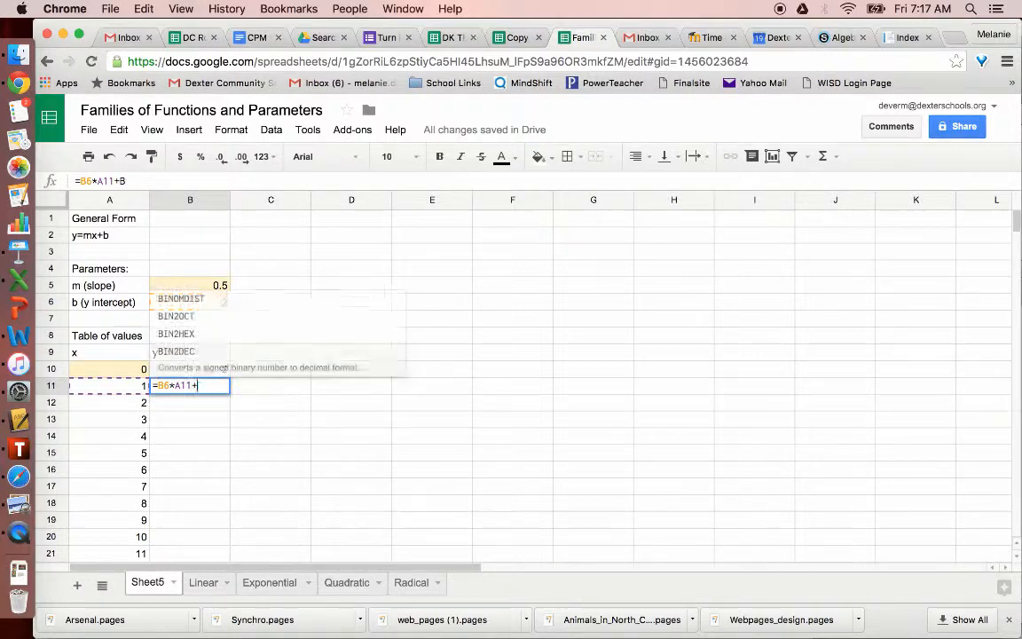
{"action": "key", "text": "Return"}
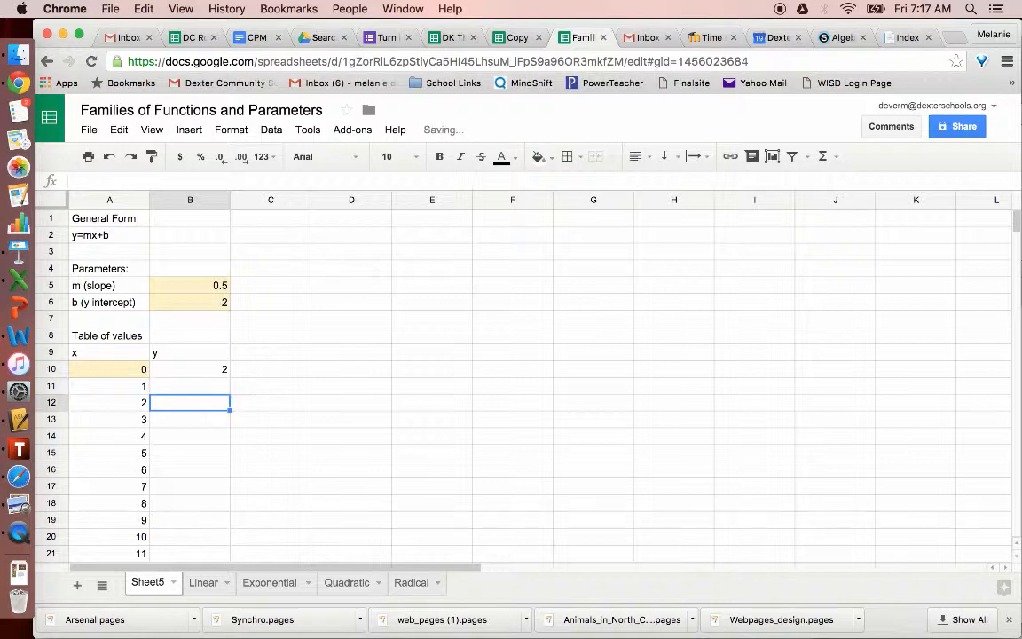
Make the slope reference in B10's formula absolute by changing it to $B$5.
{"action": "left_click", "coordinate": [220, 371]}
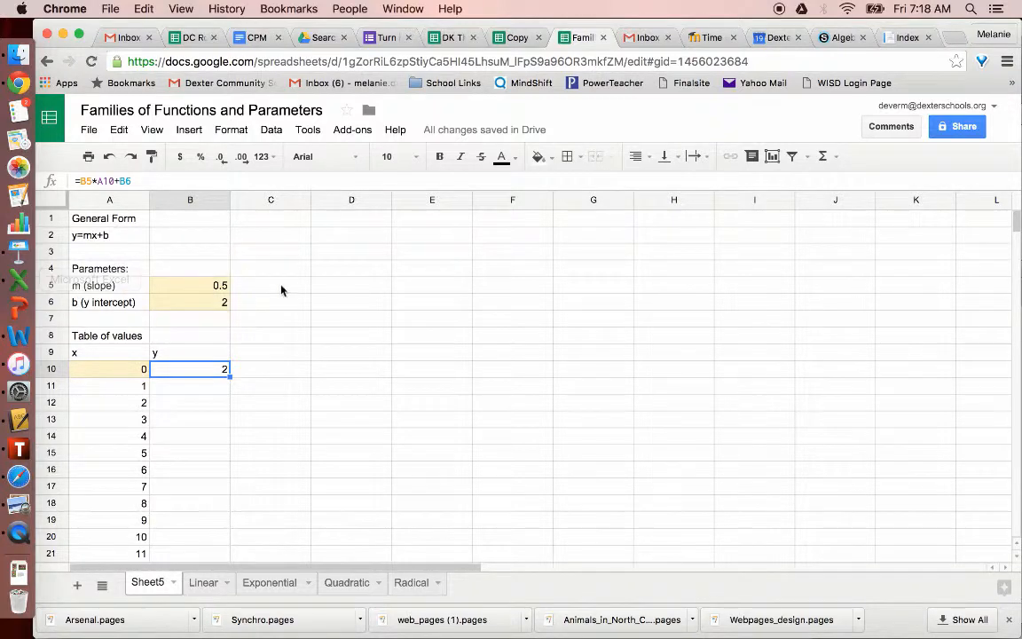
{"action": "left_click", "coordinate": [86, 180]}
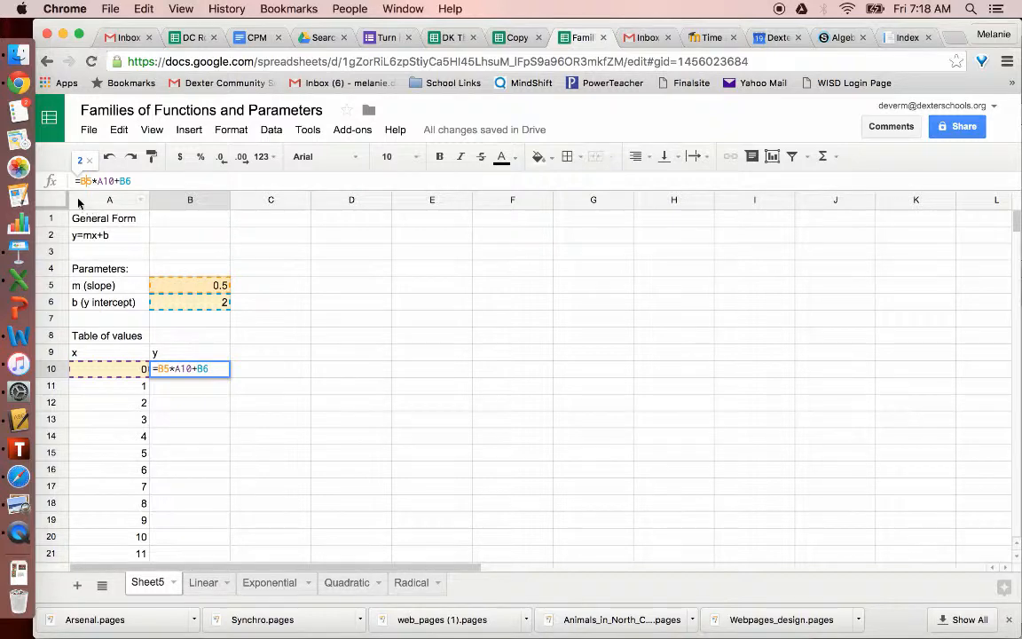
{"action": "type", "text": "$"}
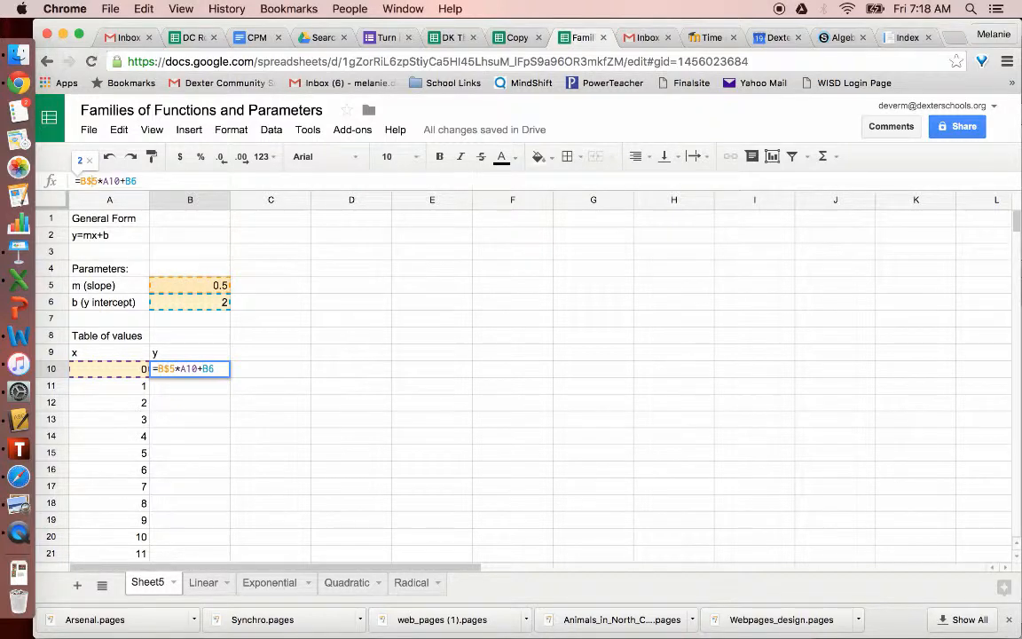
{"action": "left_click", "coordinate": [81, 181]}
{"action": "type", "text": "$"}
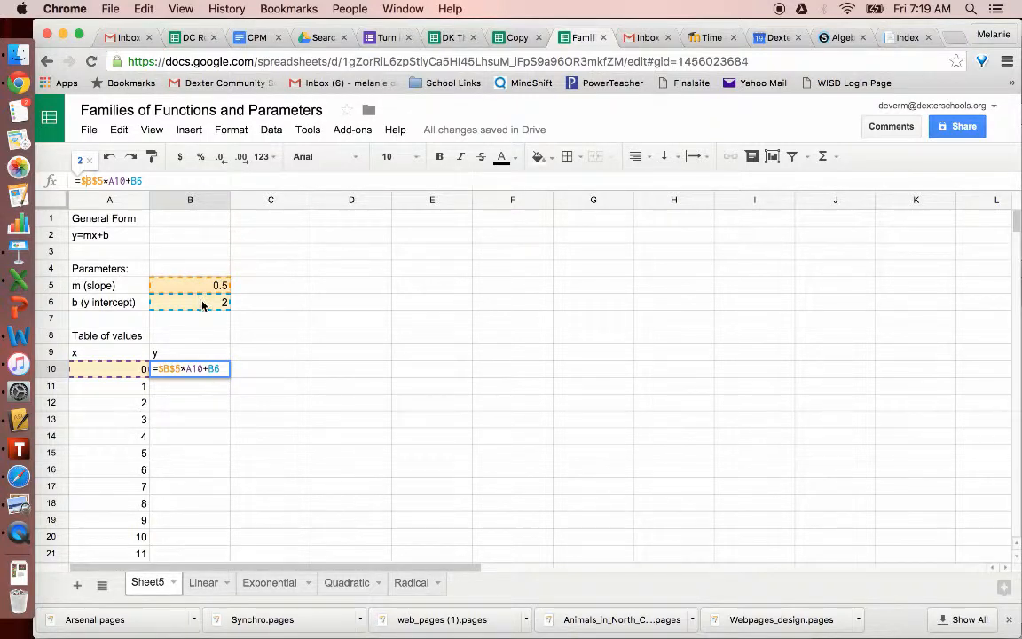
Make the y-intercept reference in B10 absolute, completing the formula as =$B$5*A10+$B$6.
{"action": "left_click", "coordinate": [210, 370]}
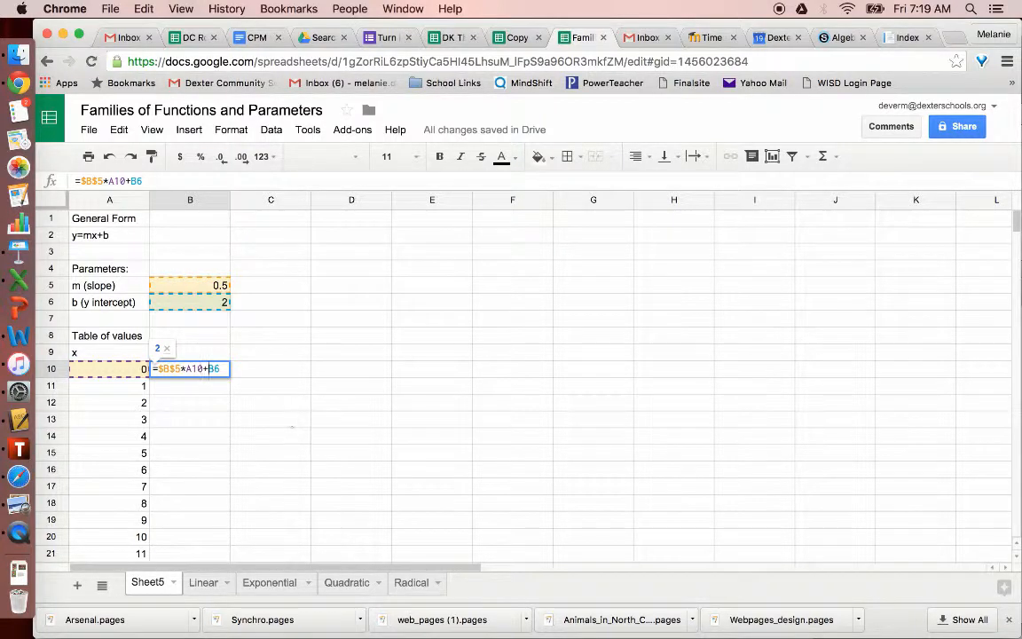
{"action": "type", "text": "$"}
{"action": "double_click", "coordinate": [222, 370]}
{"action": "left_click", "coordinate": [222, 371]}
{"action": "type", "text": "$B$"}
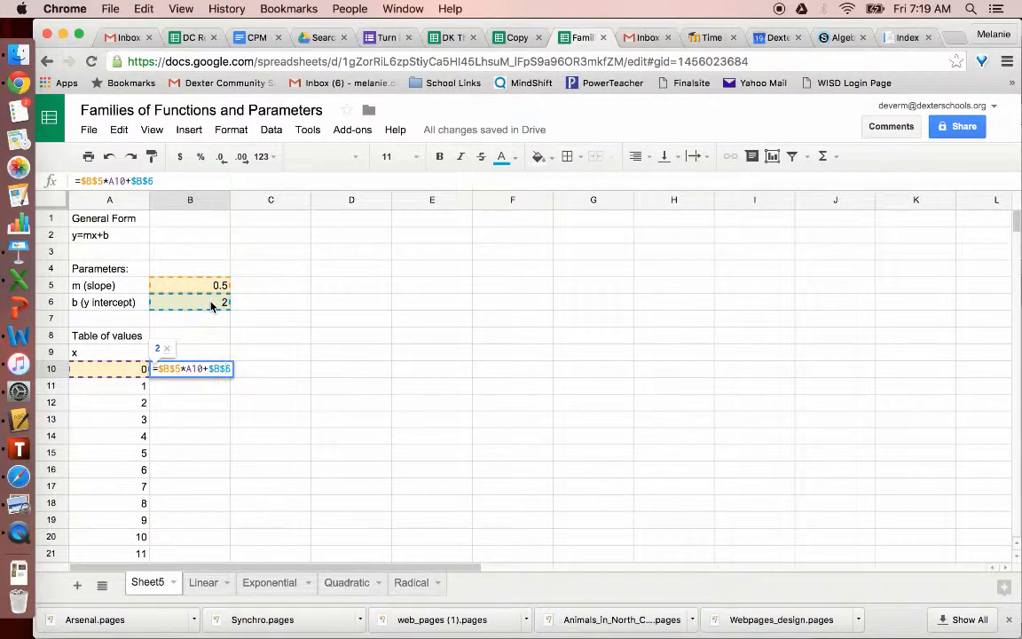
{"action": "key", "text": "Return"}
Copy the y formula with absolute references from B10 down through B12.
{"action": "left_click", "coordinate": [220, 370]}
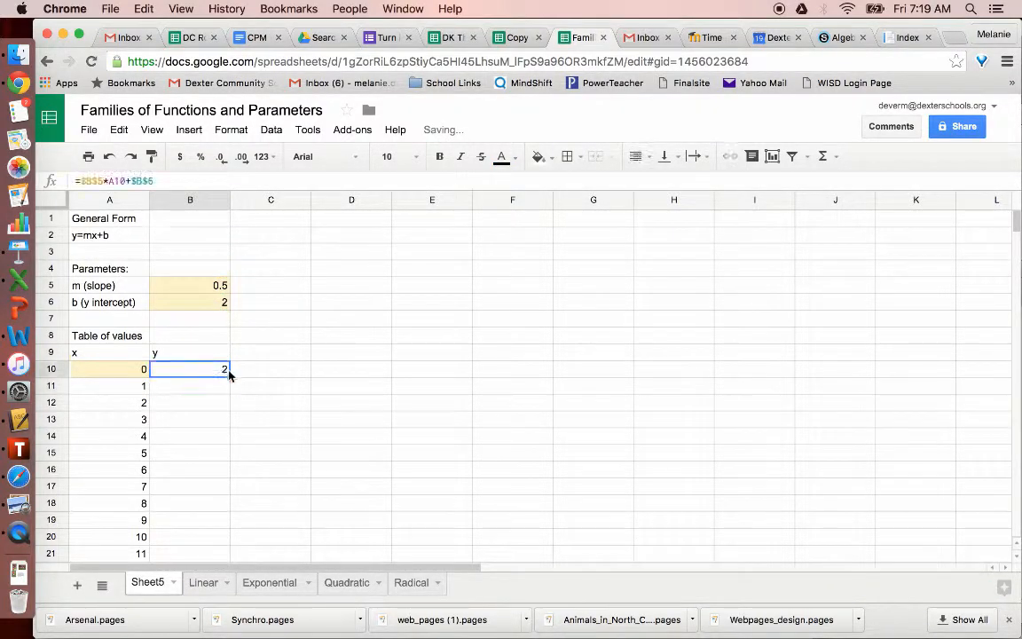
{"action": "left_click_drag", "start_coordinate": [229, 376], "coordinate": [228, 403]}
{"action": "left_click", "coordinate": [239, 409]}
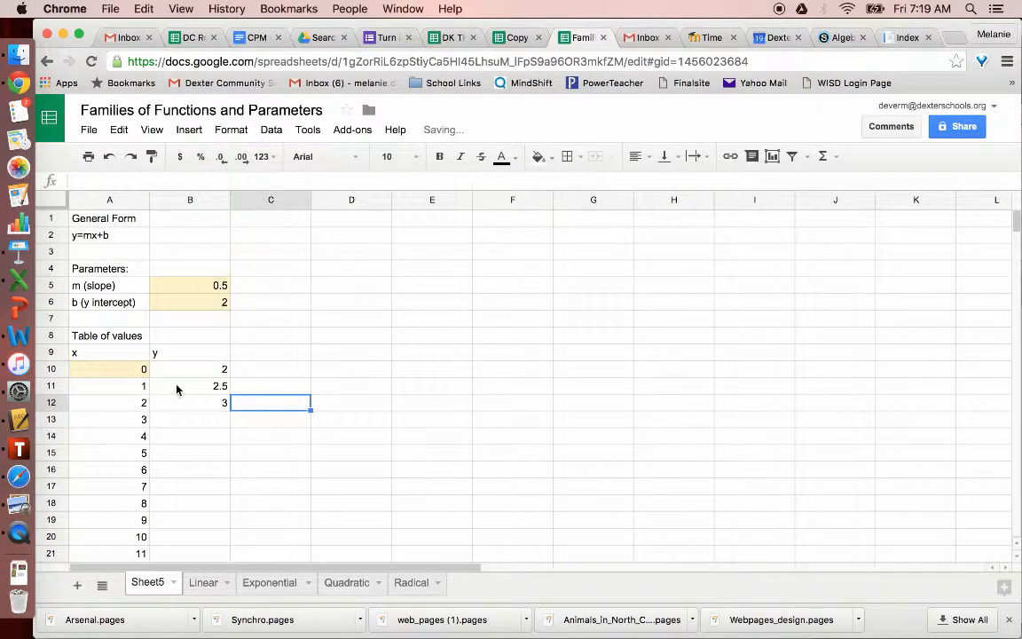
Inspect the cell references in the copied y formula in B11.
{"action": "left_click", "coordinate": [176, 389]}
{"action": "double_click", "coordinate": [177, 388]}
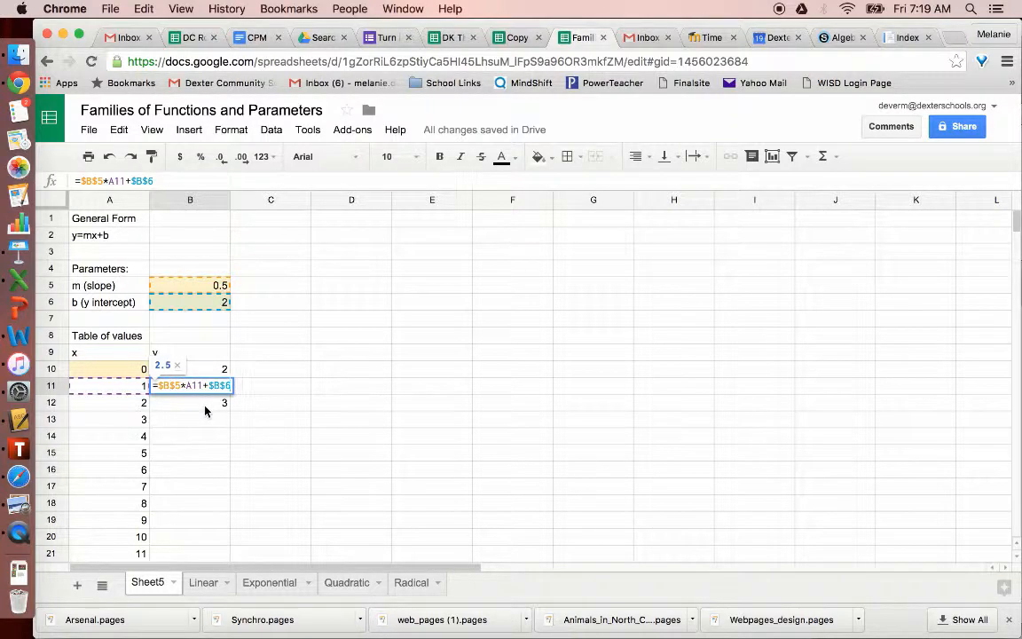
{"action": "key", "text": "Return"}
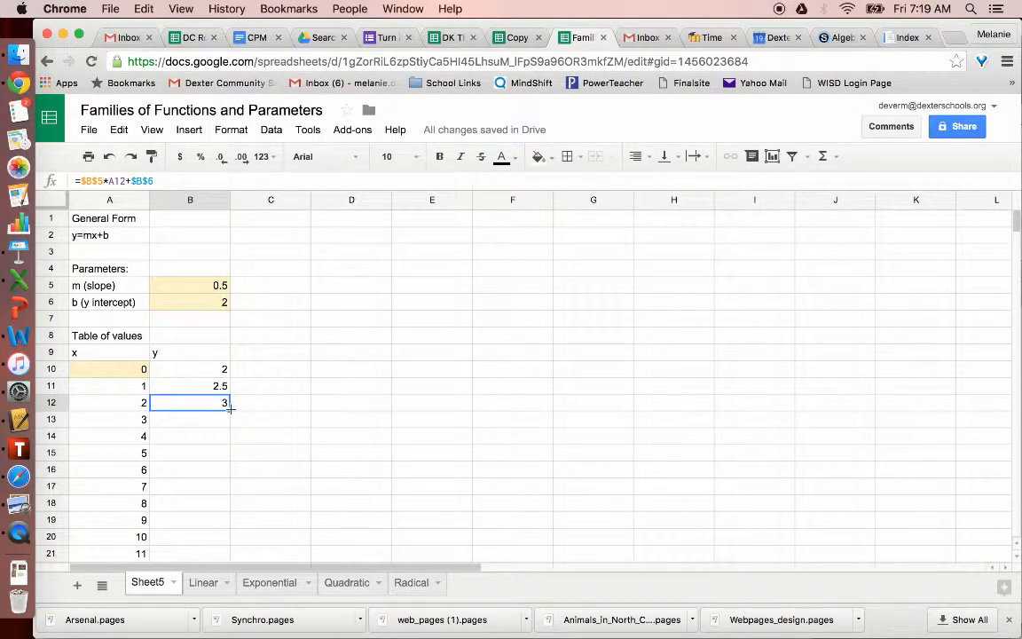
Extend the y formula from B12 down through B24 to complete the table of values.
{"action": "left_click_drag", "start_coordinate": [230, 408], "coordinate": [221, 486]}
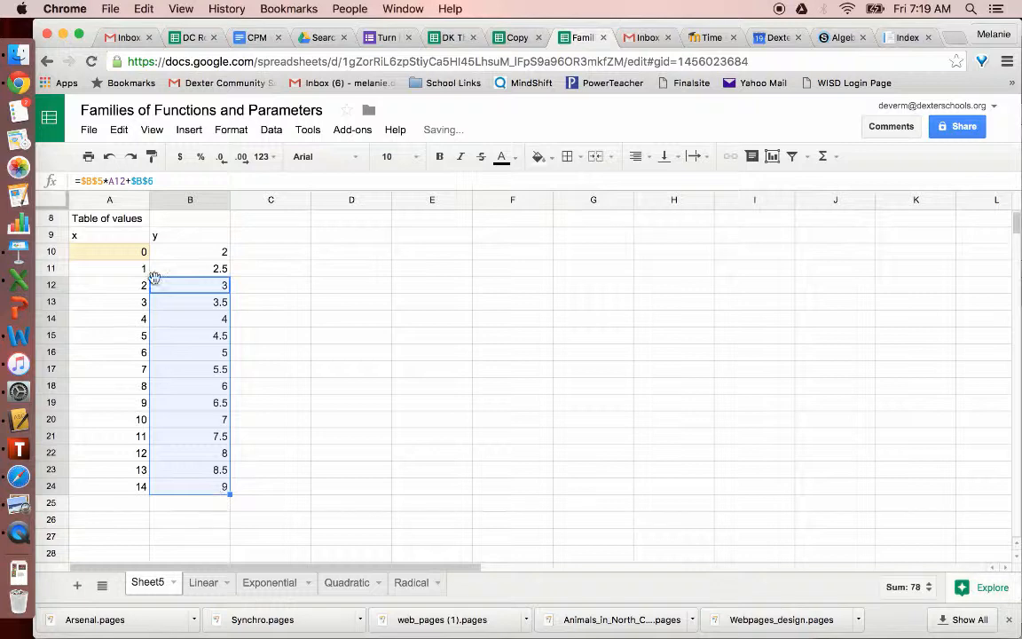
{"action": "scroll", "coordinate": [167, 286], "scroll_direction": "down", "scroll_amount": 1}
{"action": "scroll", "coordinate": [167, 286], "scroll_direction": "up", "scroll_amount": 4}
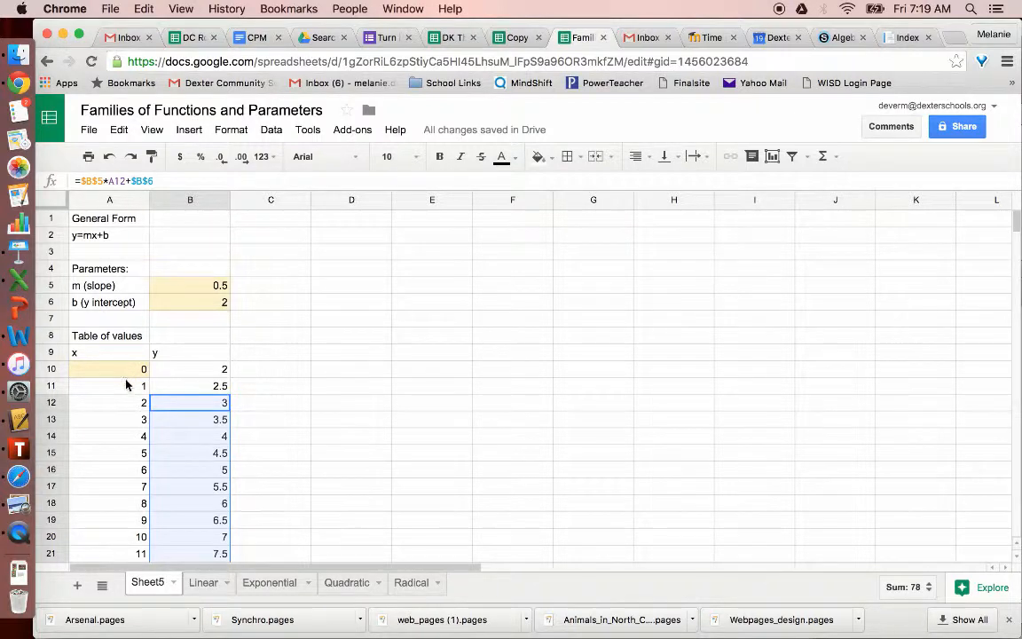
Set the slope parameter in B5 to 1 and the y-intercept in B6 to 4.
{"action": "left_click", "coordinate": [174, 291]}
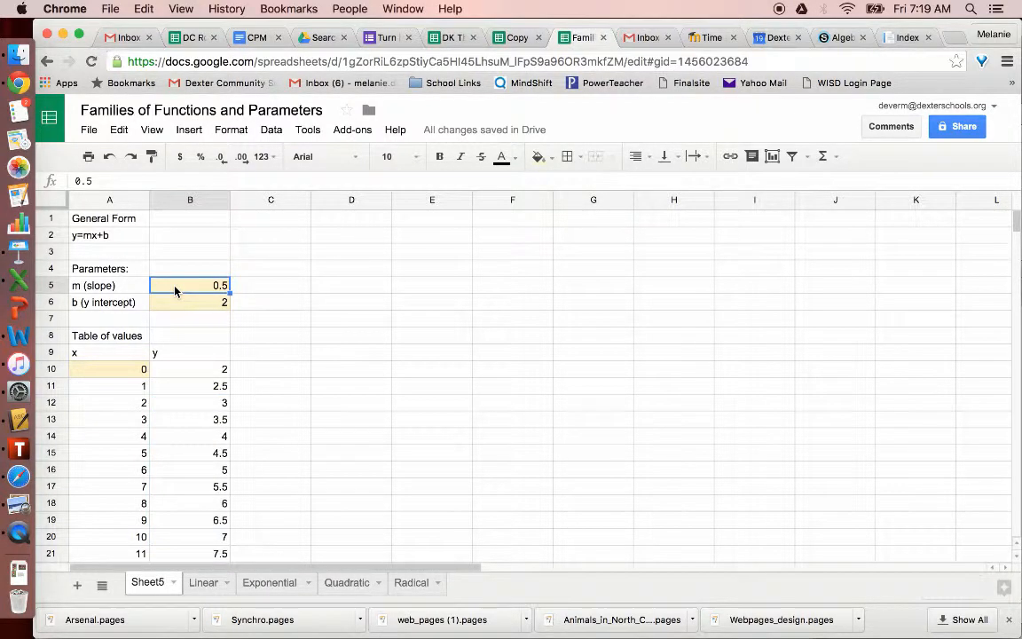
{"action": "type", "text": "1"}
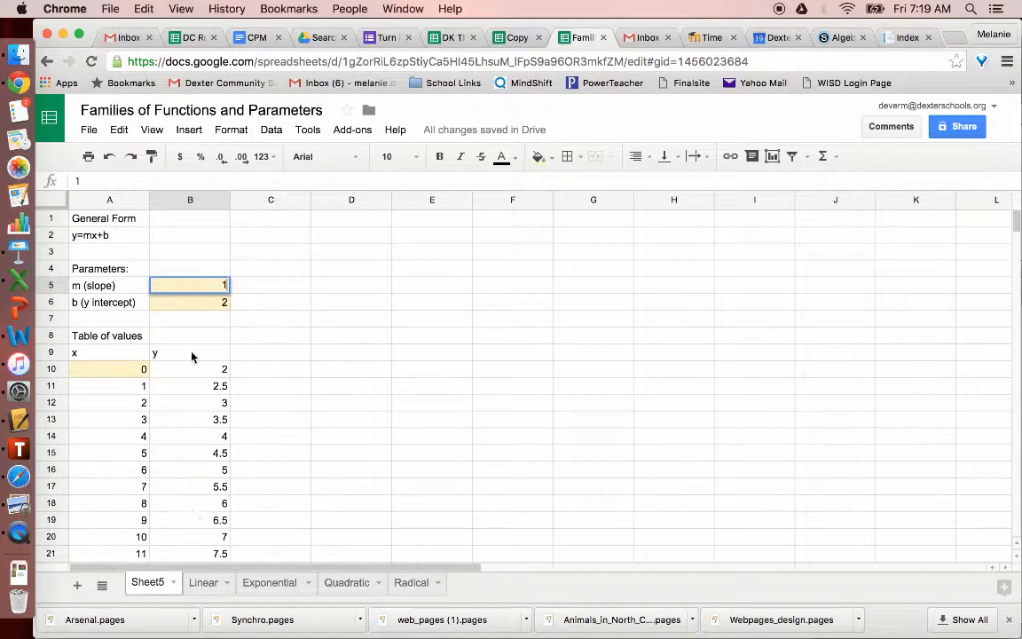
{"action": "key", "text": "Return"}
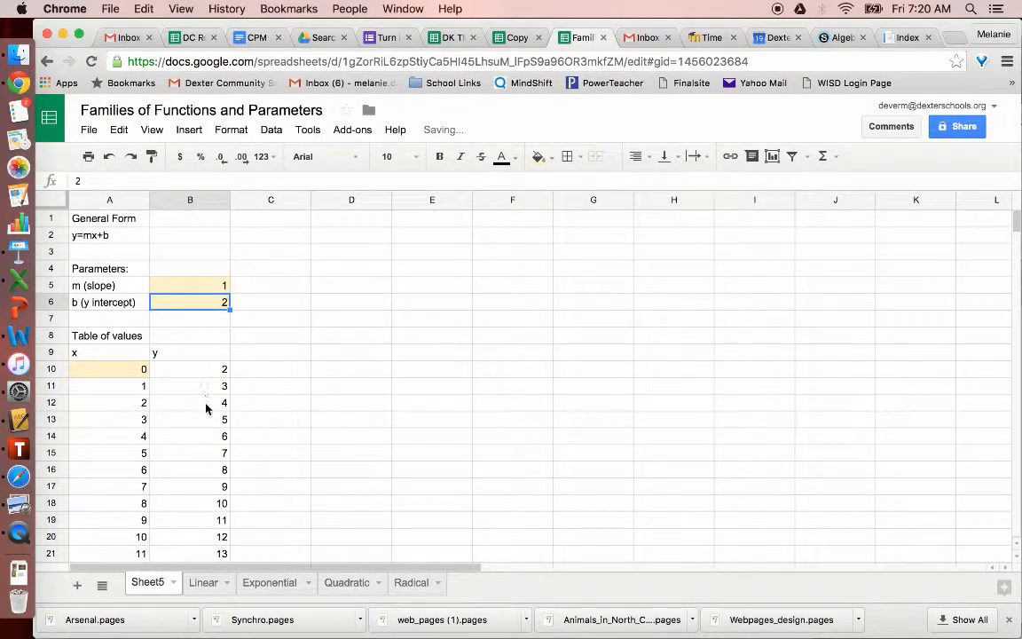
{"action": "type", "text": "4"}
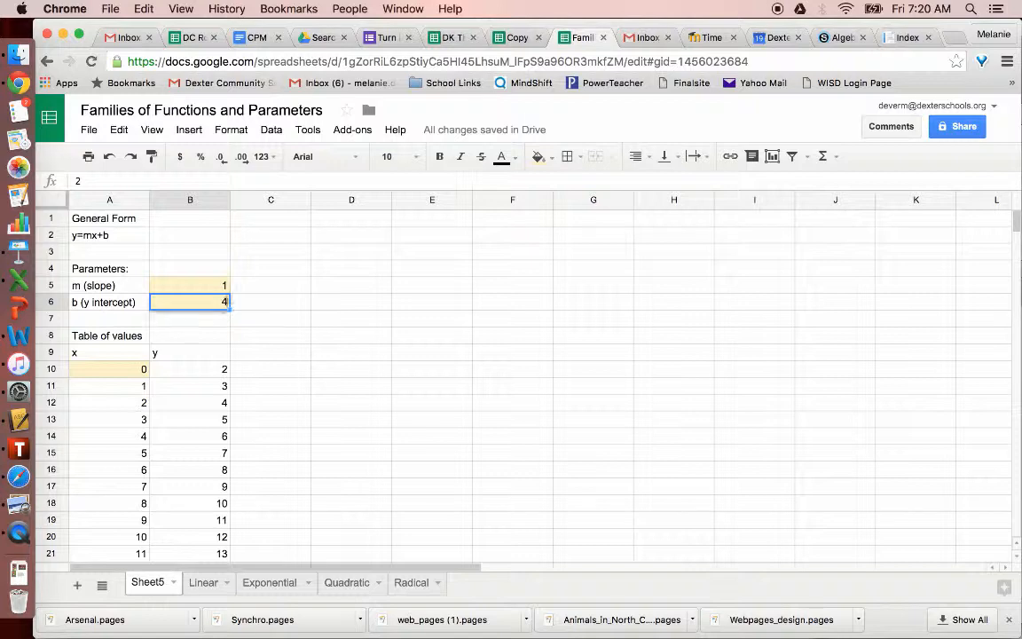
{"action": "key", "text": "Return"}
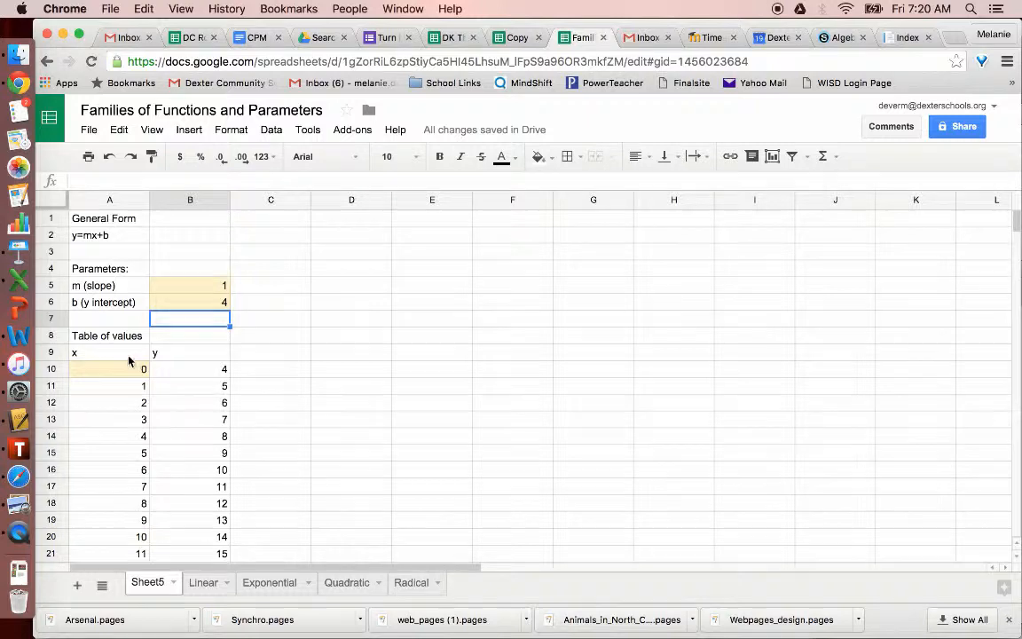
Start a chart from the x and y table in A9:B24 and choose the recommended line chart.
{"action": "left_click_drag", "start_coordinate": [127, 355], "coordinate": [179, 391]}
{"action": "mouse_move", "coordinate": [188, 539]}
{"action": "left_mouse_down"}
{"action": "mouse_move", "coordinate": [187, 578]}
{"action": "mouse_move", "coordinate": [191, 518]}
{"action": "left_mouse_up"}
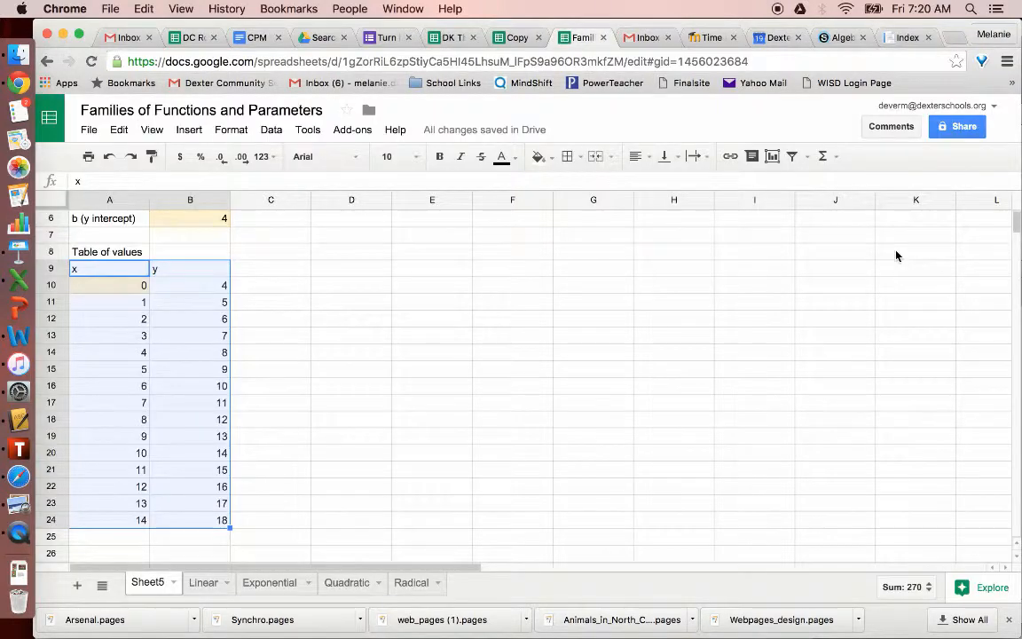
{"action": "left_click", "coordinate": [778, 159]}
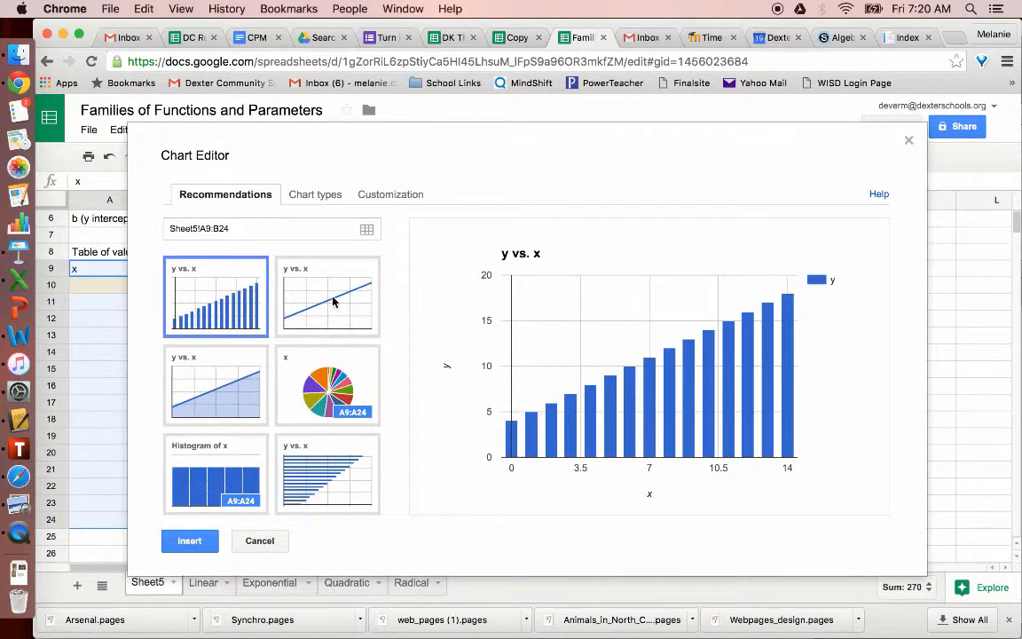
{"action": "left_click", "coordinate": [334, 301]}
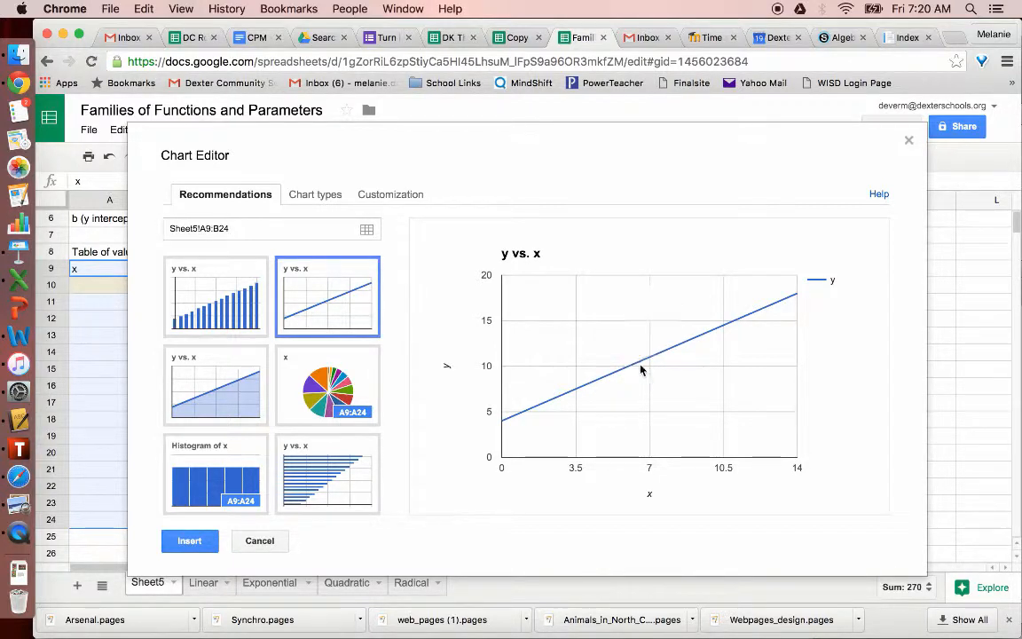
Change the chart type to scatter and insert the y vs. x chart into the sheet.
{"action": "left_click", "coordinate": [322, 195]}
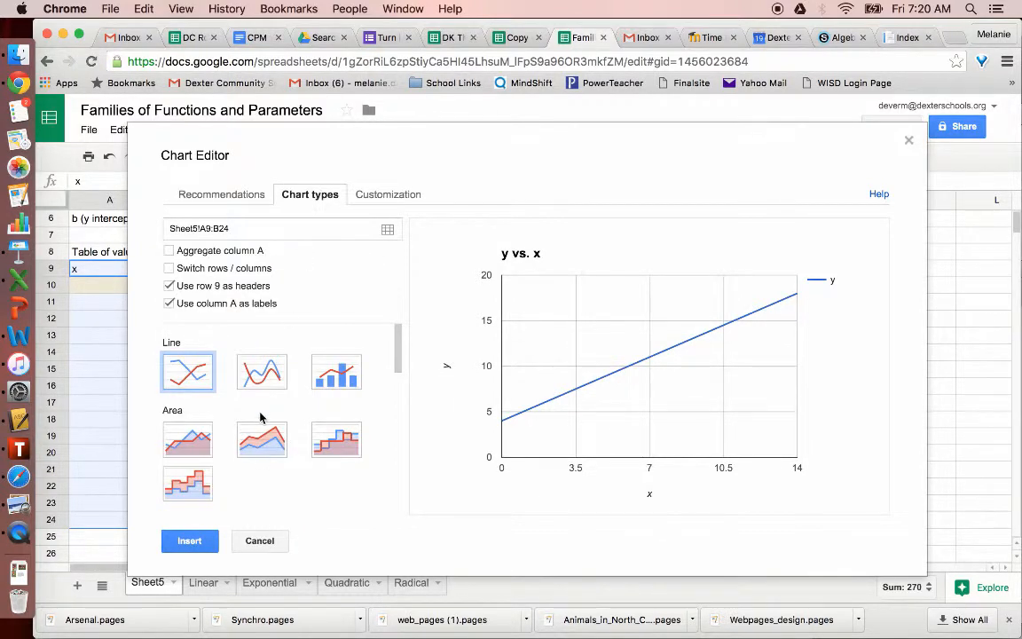
{"action": "scroll", "coordinate": [260, 430], "scroll_direction": "down", "scroll_amount": 5}
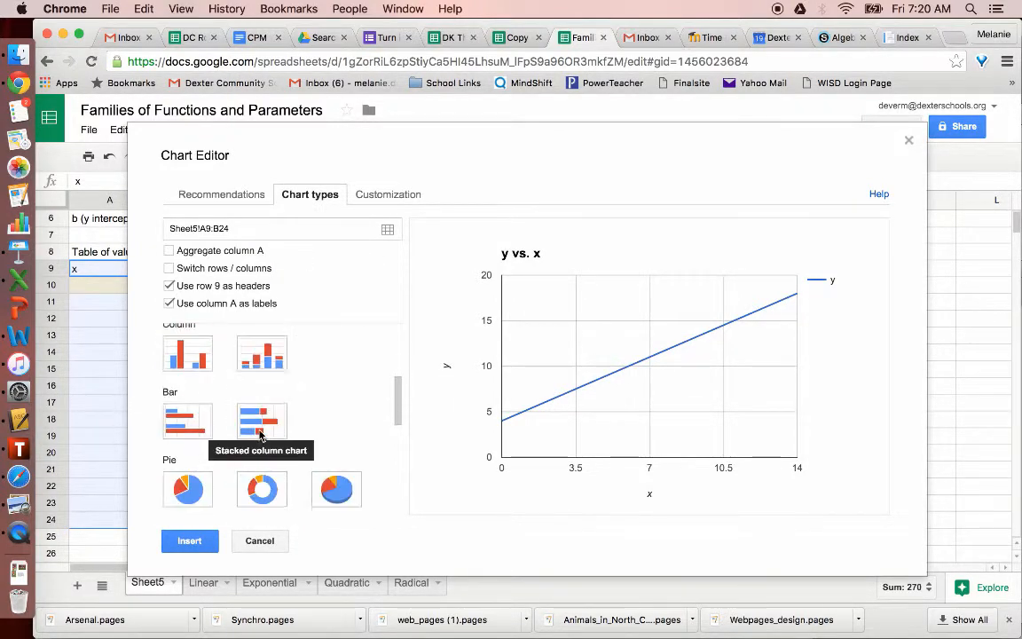
{"action": "scroll", "coordinate": [261, 434], "scroll_direction": "down", "scroll_amount": 3}
{"action": "left_click", "coordinate": [204, 448]}
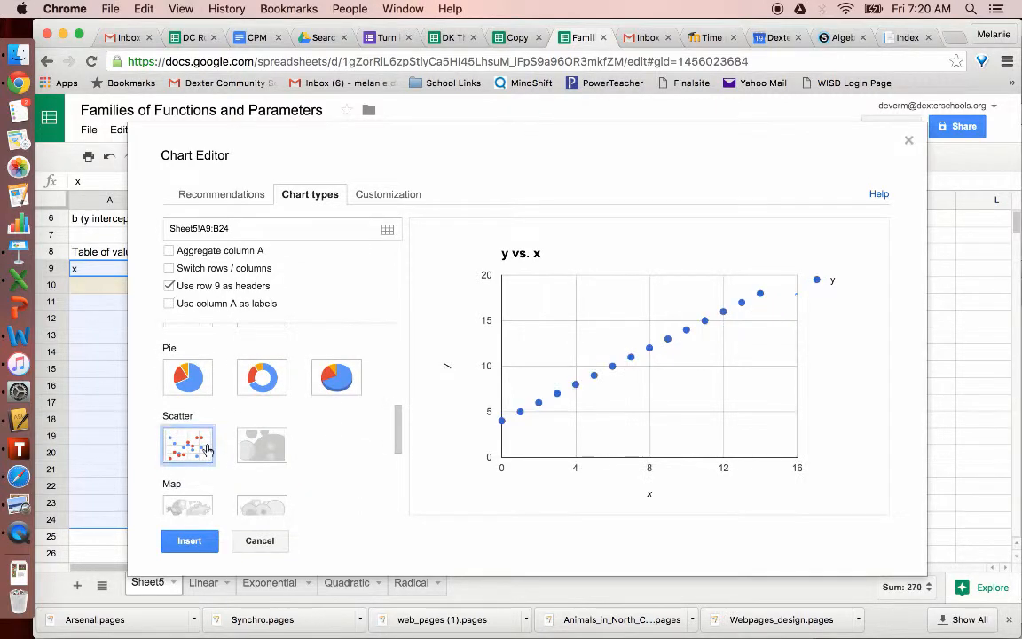
{"action": "mouse_move", "coordinate": [533, 412]}
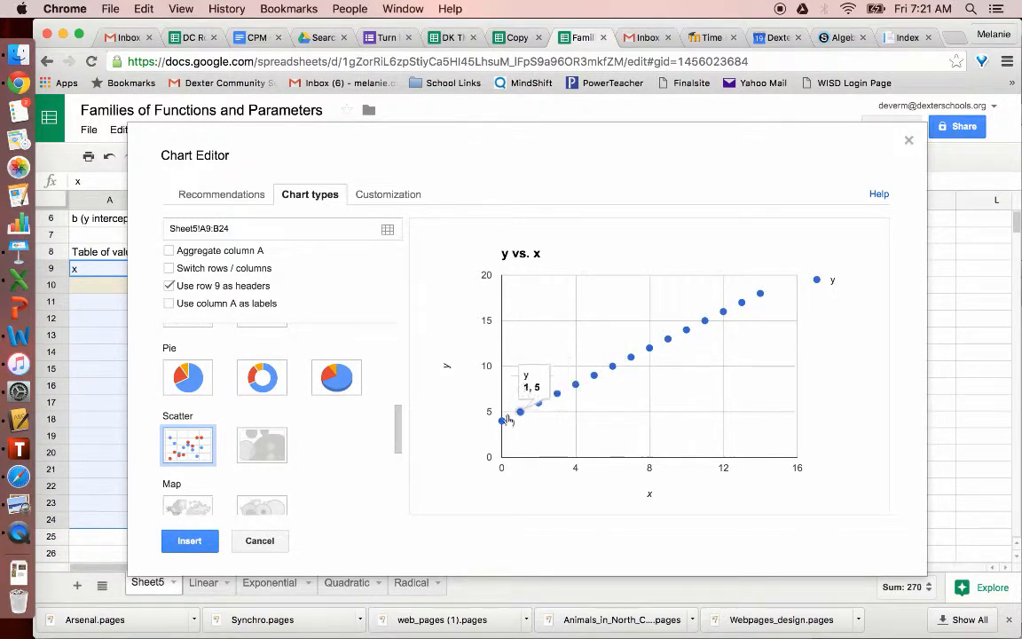
{"action": "left_click", "coordinate": [203, 545]}
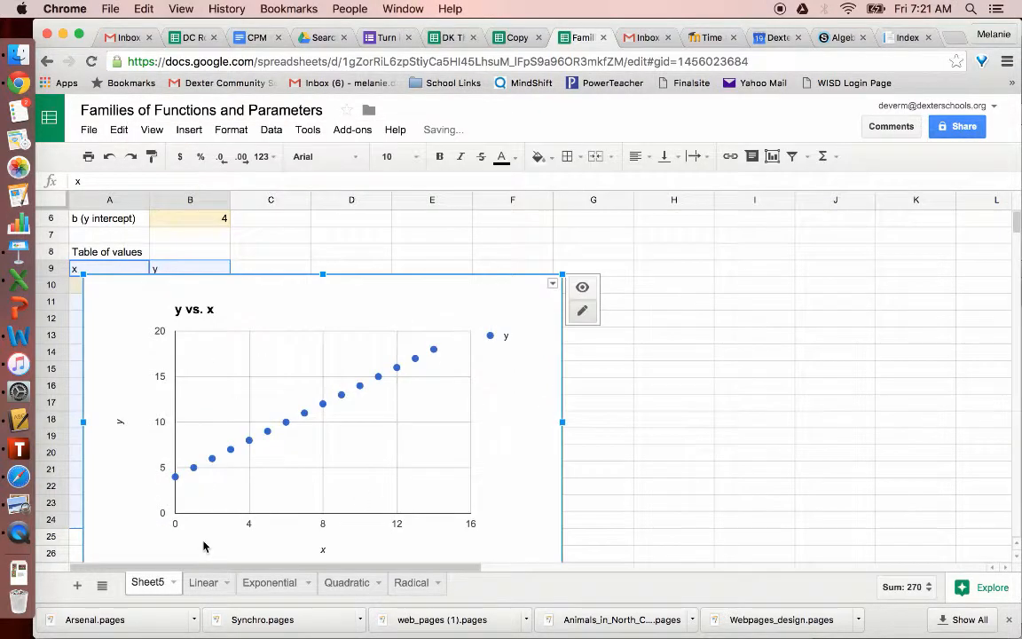
Move the scatter chart beside the table of values so the x and y columns are uncovered.
{"action": "left_click", "coordinate": [266, 267]}
{"action": "left_click_drag", "start_coordinate": [292, 278], "coordinate": [494, 238]}
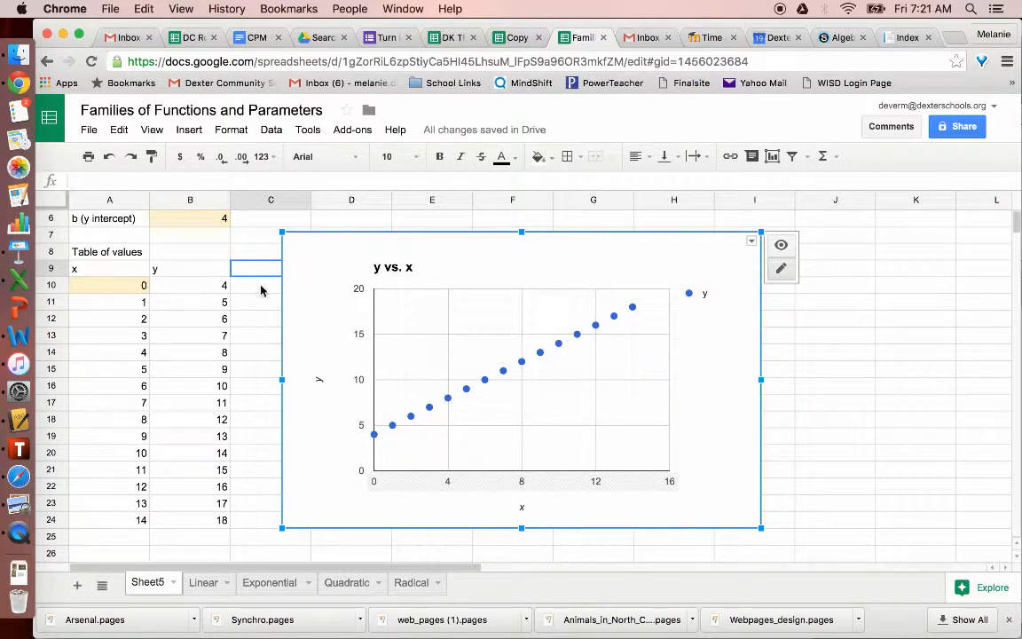
{"action": "scroll", "coordinate": [260, 294], "scroll_direction": "up", "scroll_amount": 1}
{"action": "scroll", "coordinate": [260, 294], "scroll_direction": "down", "scroll_amount": 1}
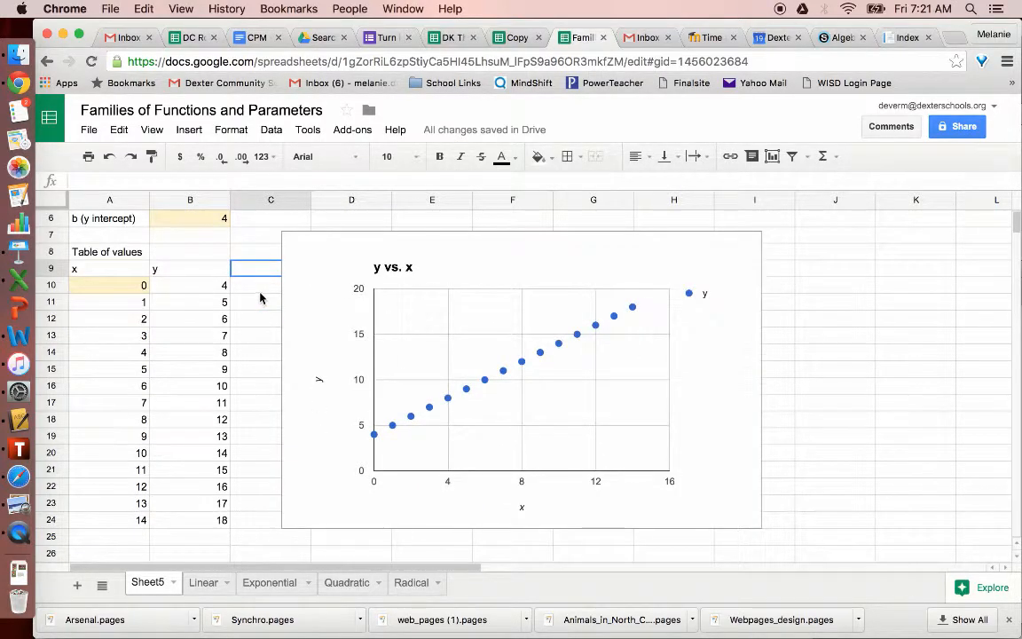
Set the slope parameter in B5 to 5.
{"action": "scroll", "coordinate": [260, 297], "scroll_direction": "up", "scroll_amount": 1}
{"action": "left_click", "coordinate": [207, 256]}
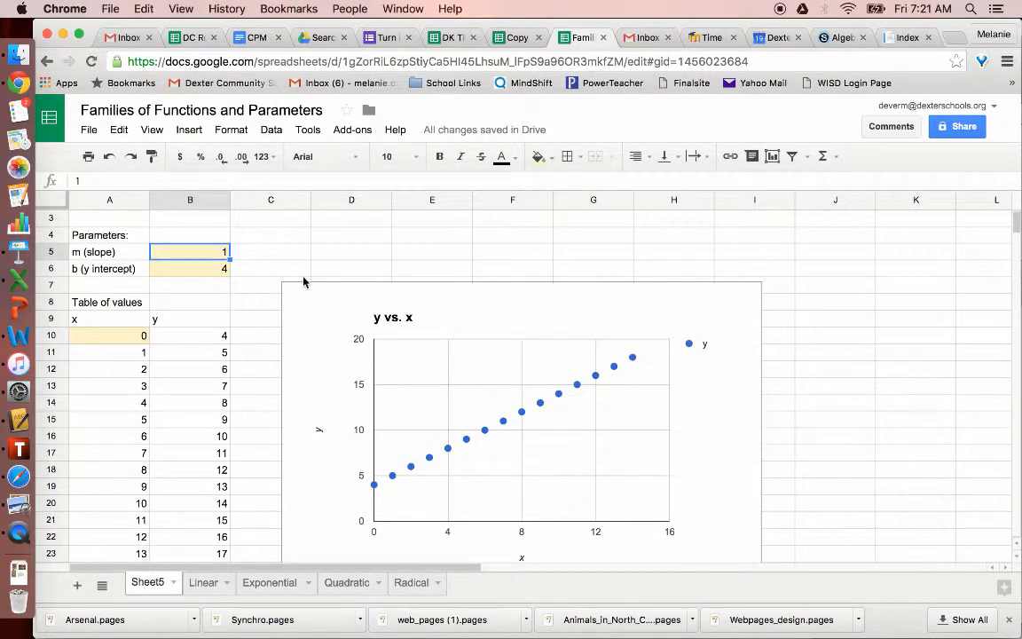
{"action": "type", "text": "5"}
{"action": "key", "text": "Return"}
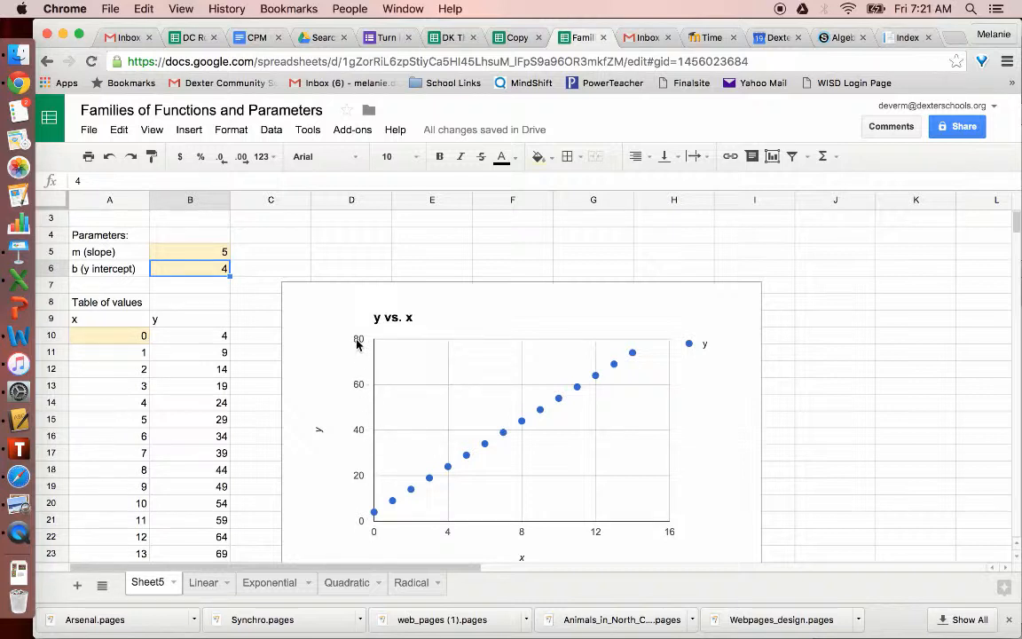
Set the chart's vertical axis range to a minimum of -20 and a maximum of 20.
{"action": "left_click", "coordinate": [359, 439]}
{"action": "left_click", "coordinate": [360, 438]}
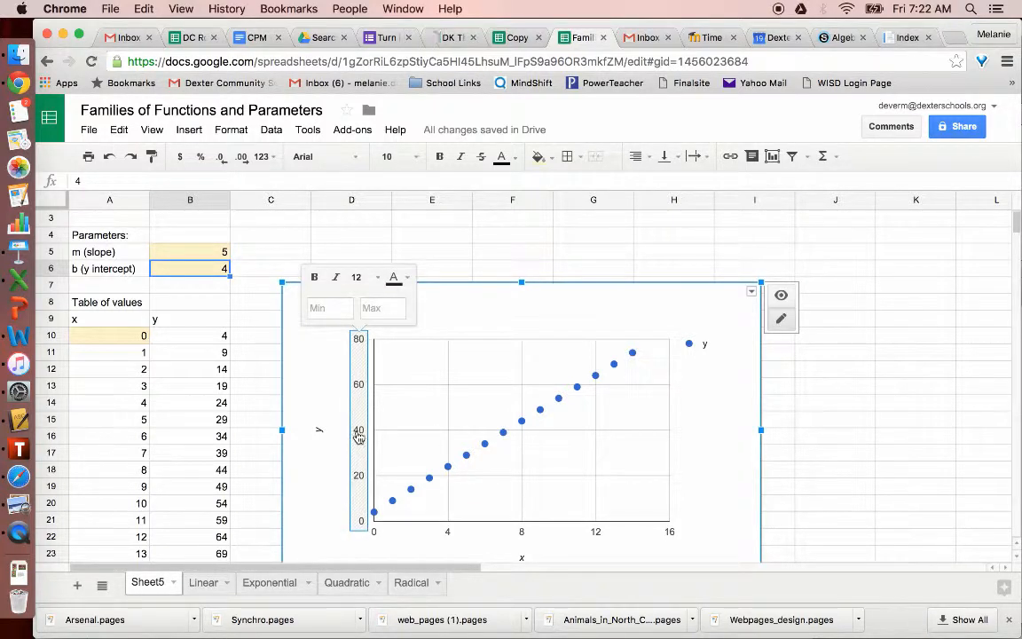
{"action": "left_click", "coordinate": [342, 312]}
{"action": "type", "text": "-20"}
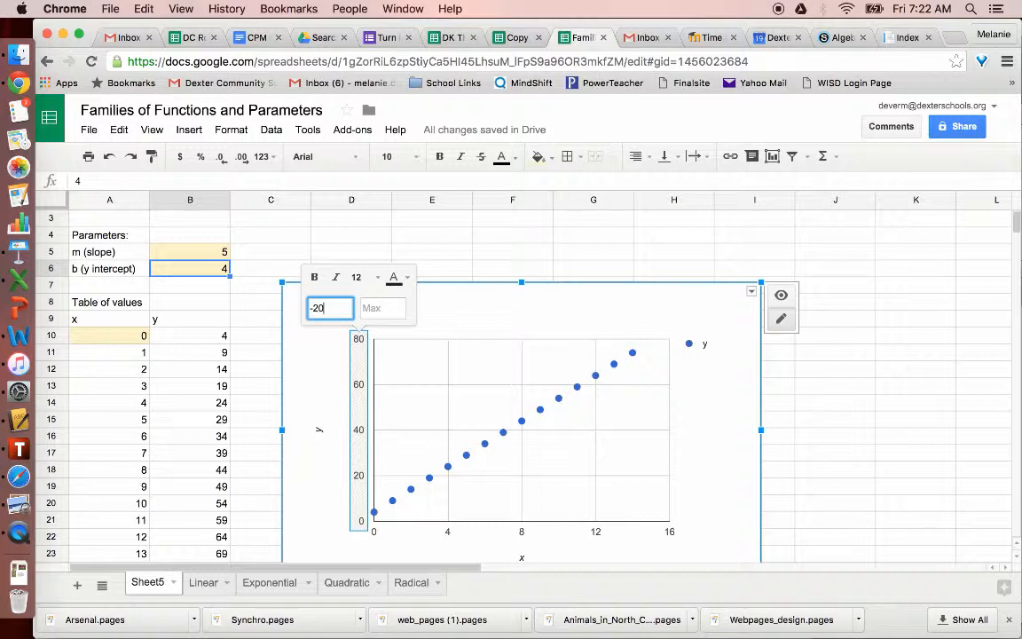
{"action": "left_click", "coordinate": [388, 311]}
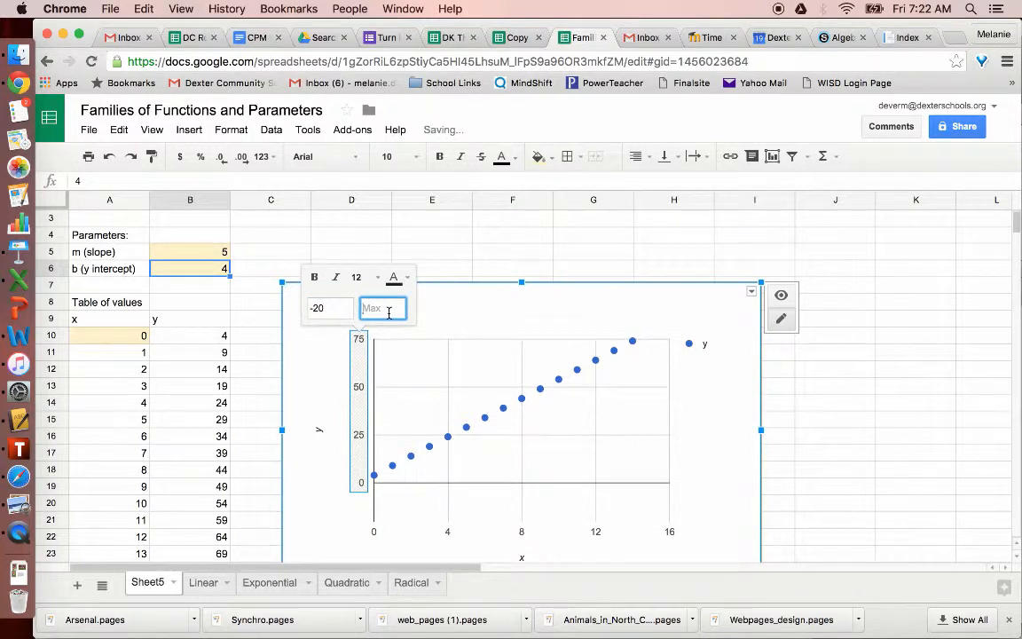
{"action": "type", "text": "20"}
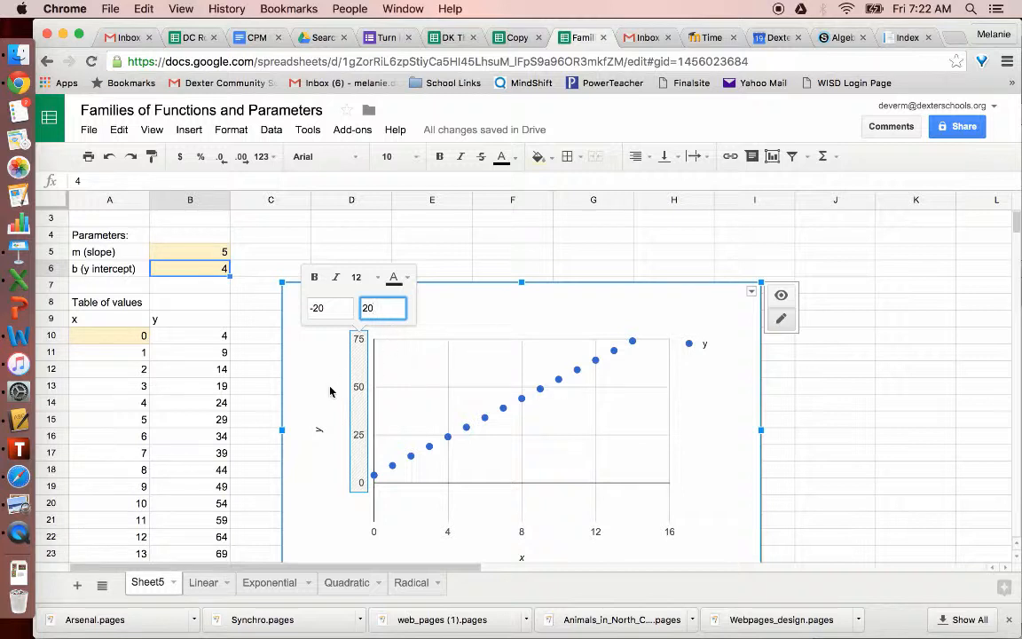
{"action": "key", "text": "Return"}
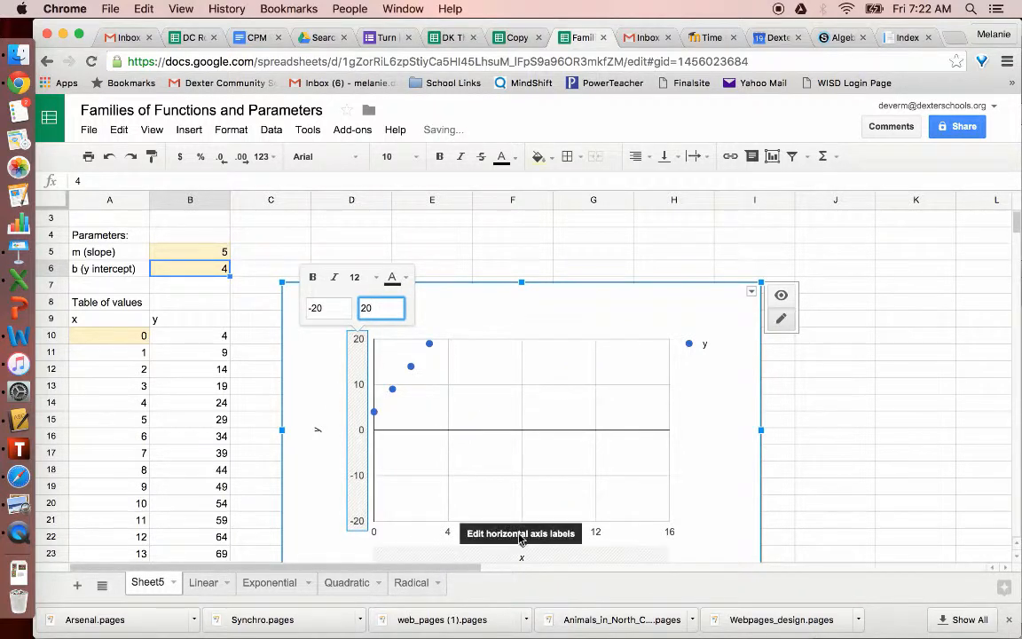
Set the chart's horizontal axis range to a minimum of -20 and a maximum of 20.
{"action": "left_click", "coordinate": [600, 533]}
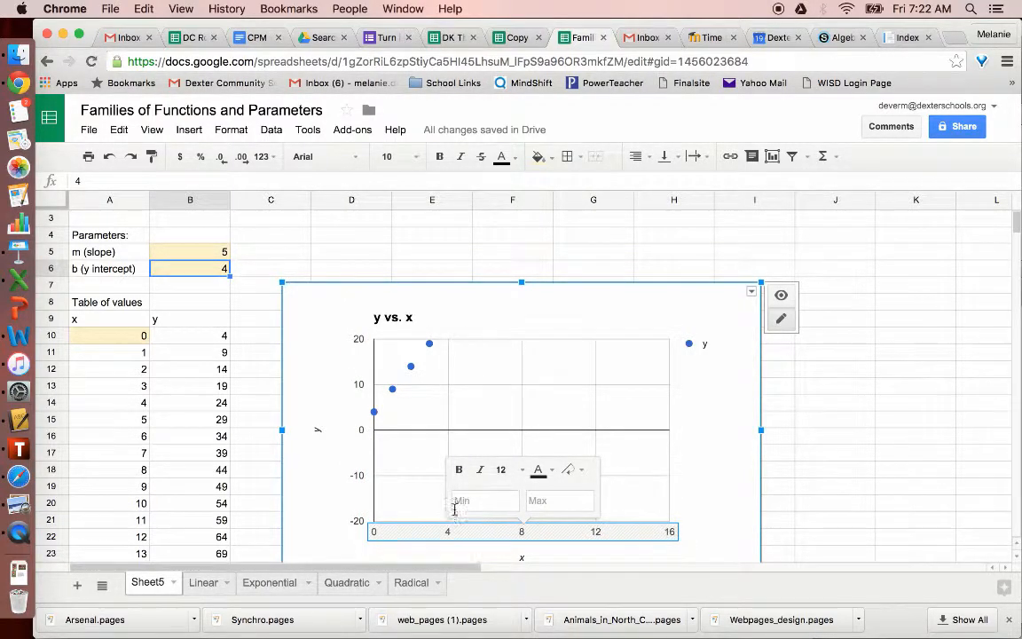
{"action": "left_click", "coordinate": [499, 499]}
{"action": "type", "text": "-20"}
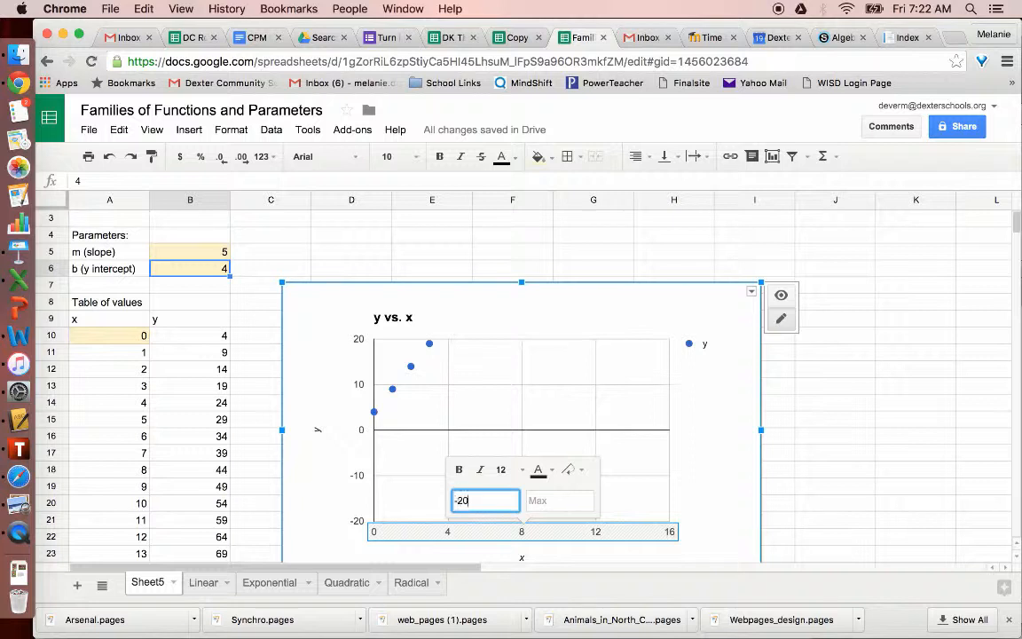
{"action": "left_click", "coordinate": [559, 499]}
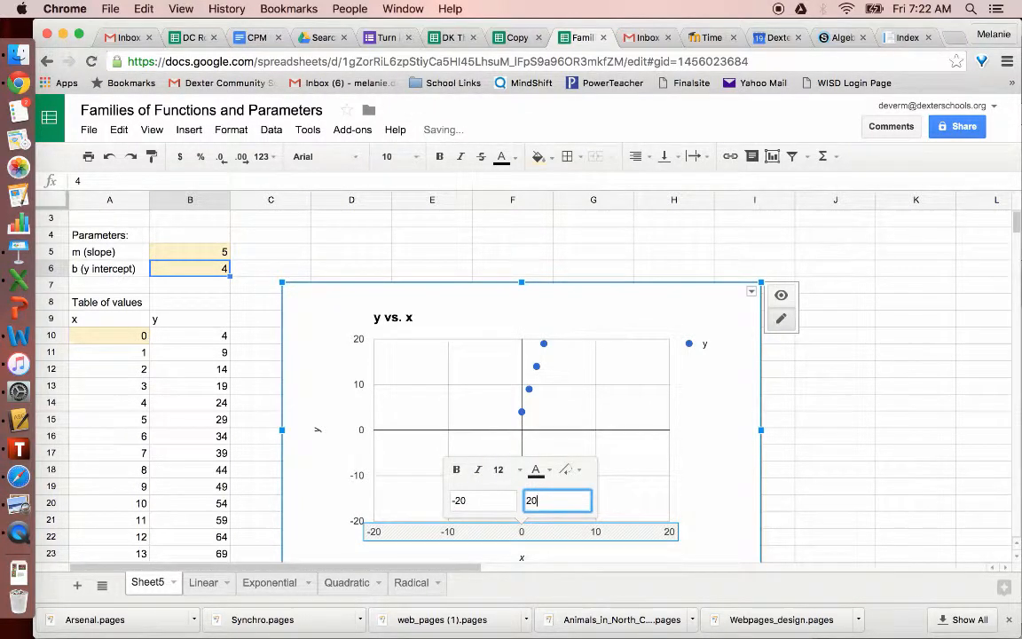
{"action": "left_click", "coordinate": [701, 504]}
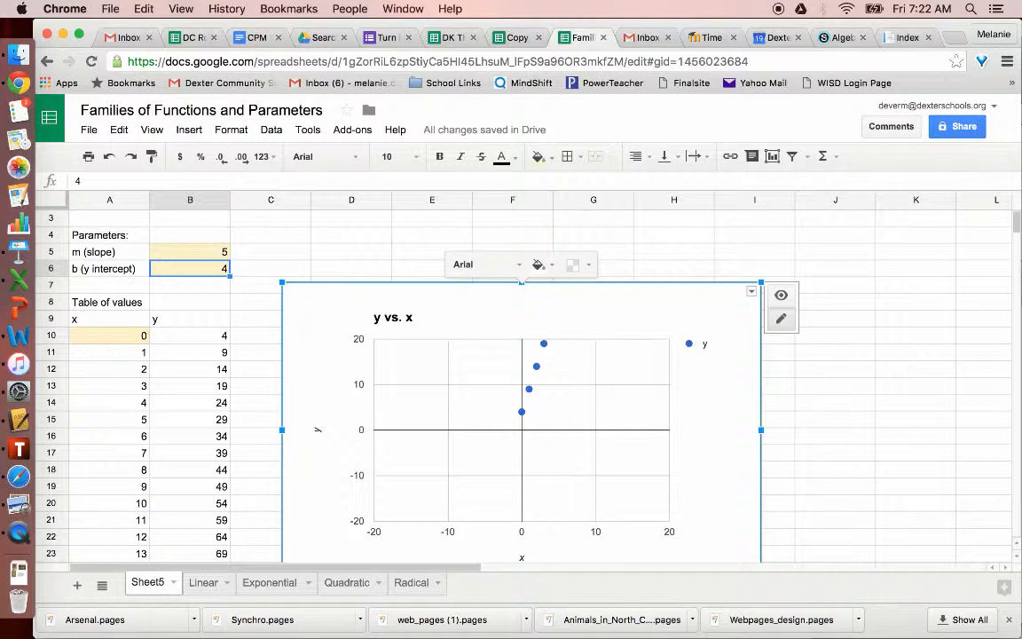
Set the starting x value in A10 to -10 and review the updated table and chart.
{"action": "left_click", "coordinate": [135, 334]}
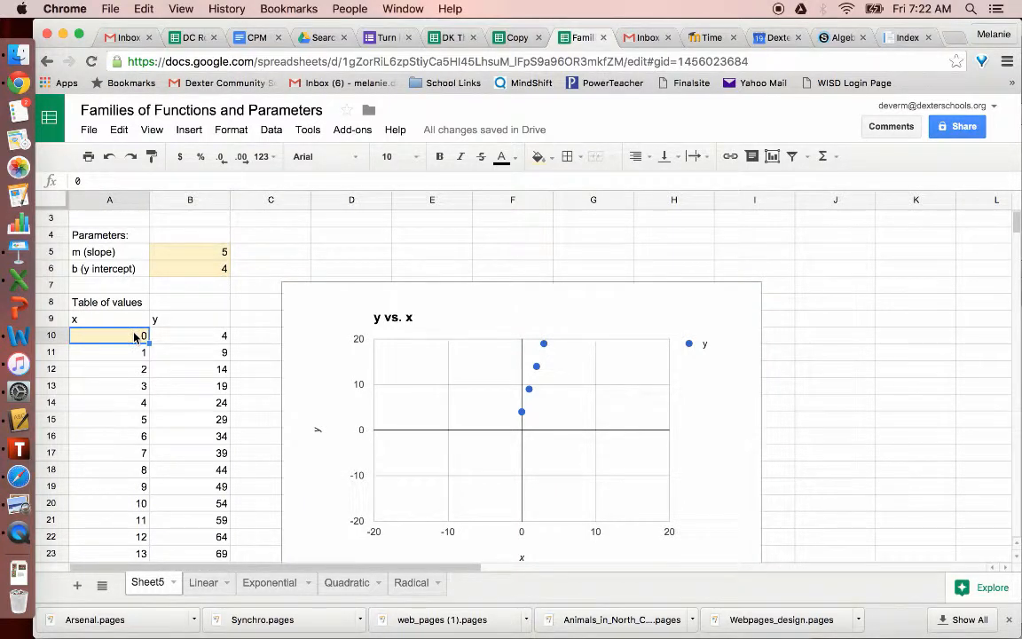
{"action": "type", "text": "-"}
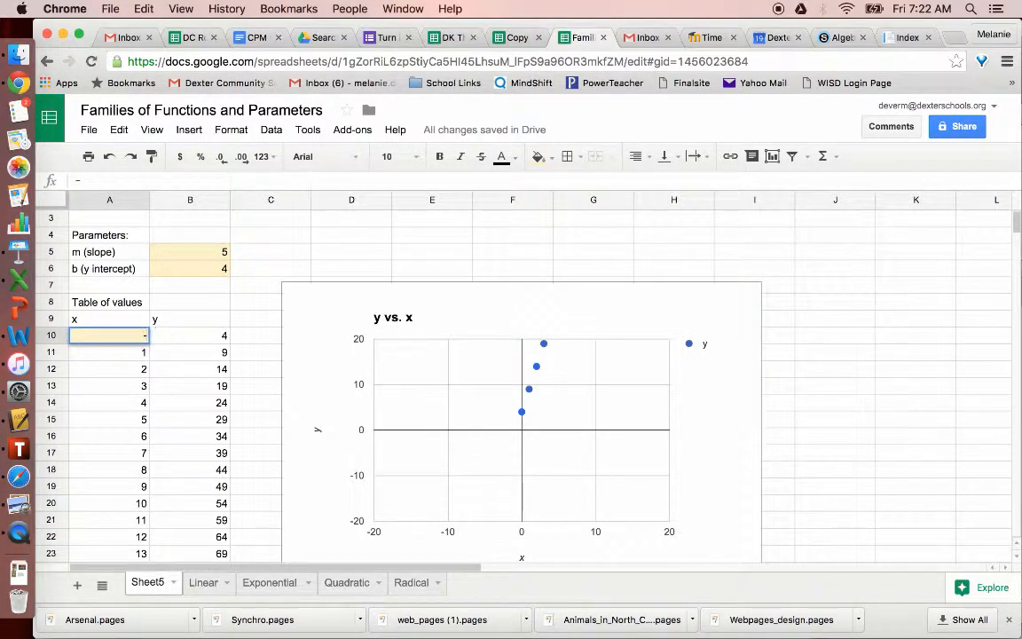
{"action": "type", "text": "10"}
{"action": "key", "text": "Return"}
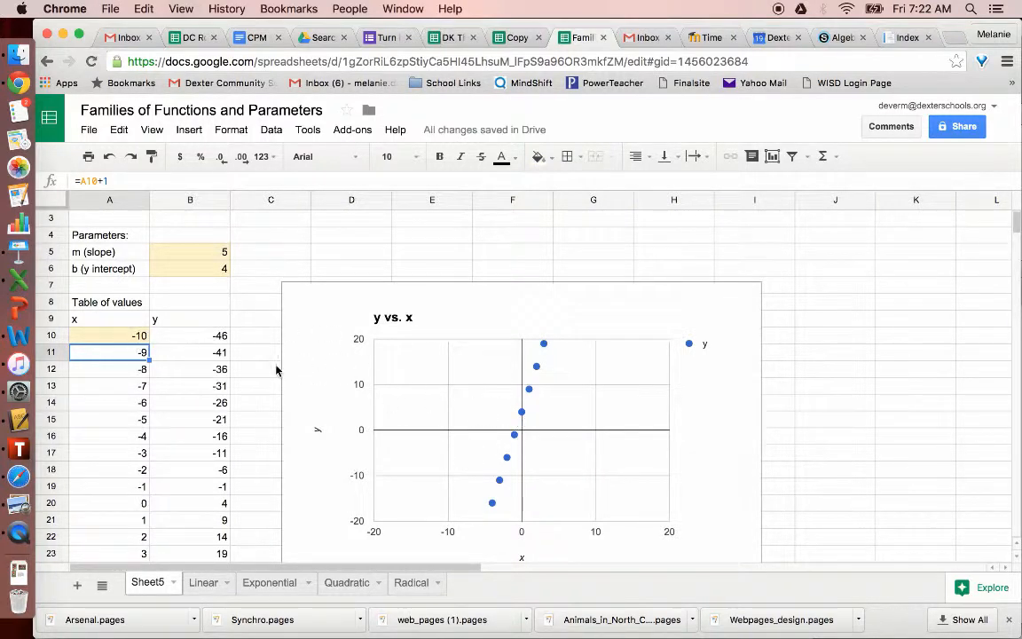
{"action": "scroll", "coordinate": [275, 370], "scroll_direction": "down", "scroll_amount": 3}
{"action": "scroll", "coordinate": [276, 370], "scroll_direction": "up", "scroll_amount": 4}
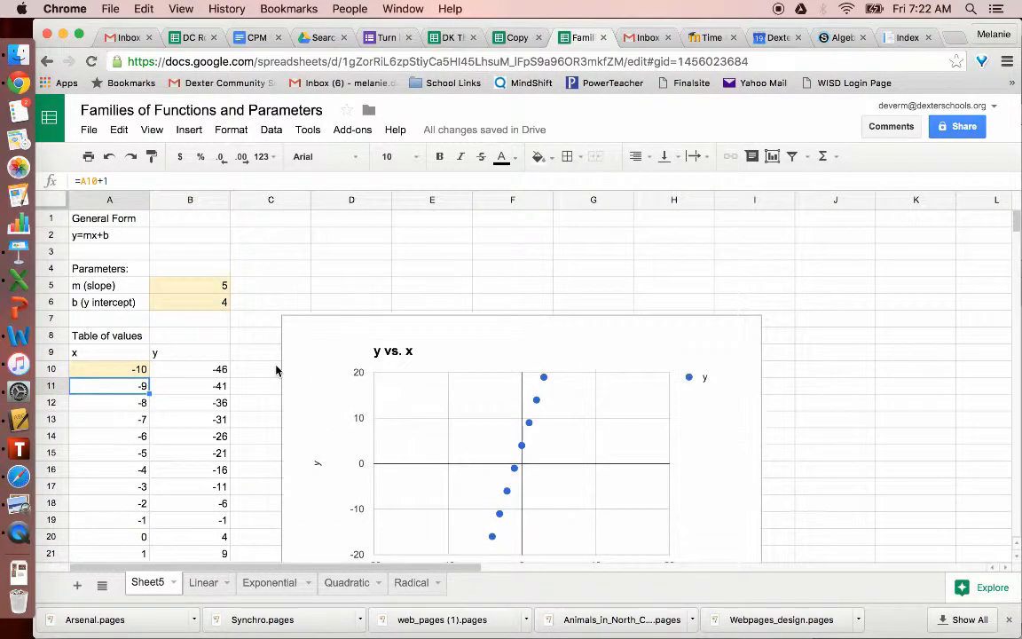
{"action": "scroll", "coordinate": [474, 392], "scroll_direction": "down", "scroll_amount": 2}
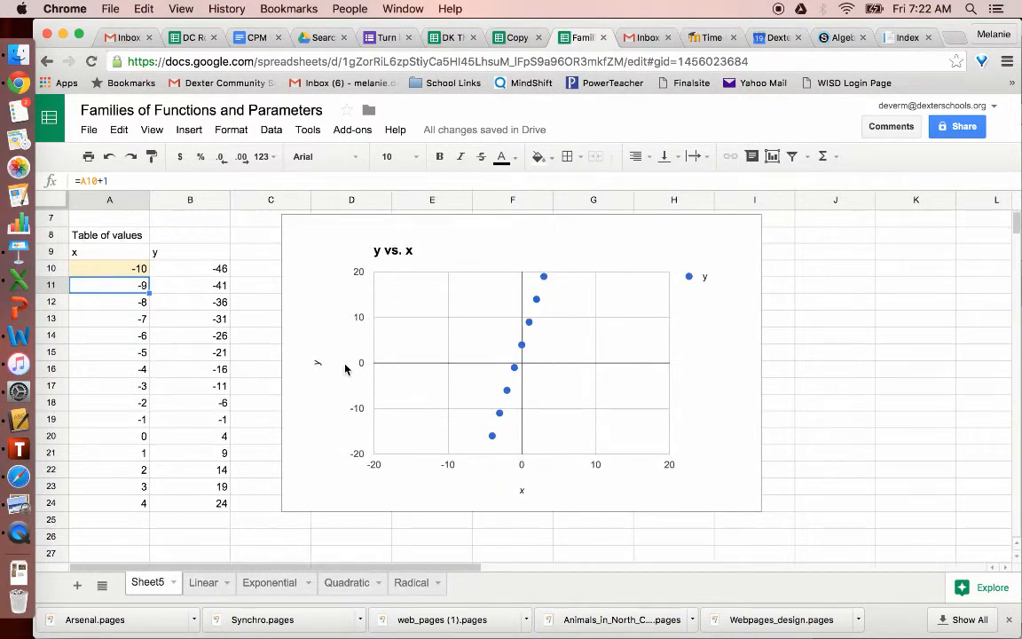
Set the slope parameter in B5 to 0.5 and review the updated table and chart.
{"action": "scroll", "coordinate": [345, 369], "scroll_direction": "up", "scroll_amount": 3}
{"action": "left_click", "coordinate": [217, 288]}
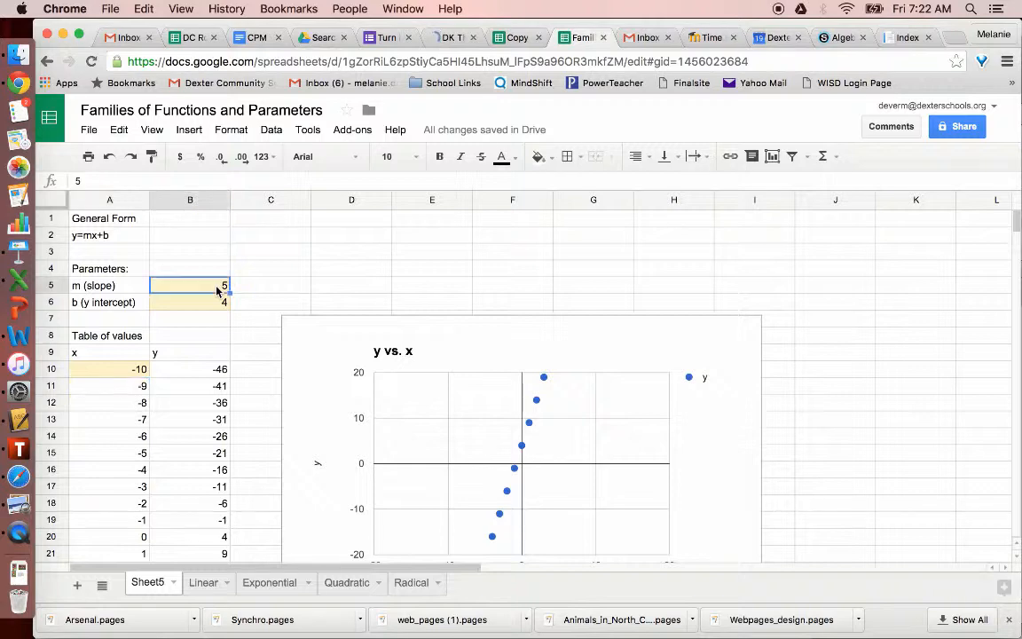
{"action": "type", "text": "0"}
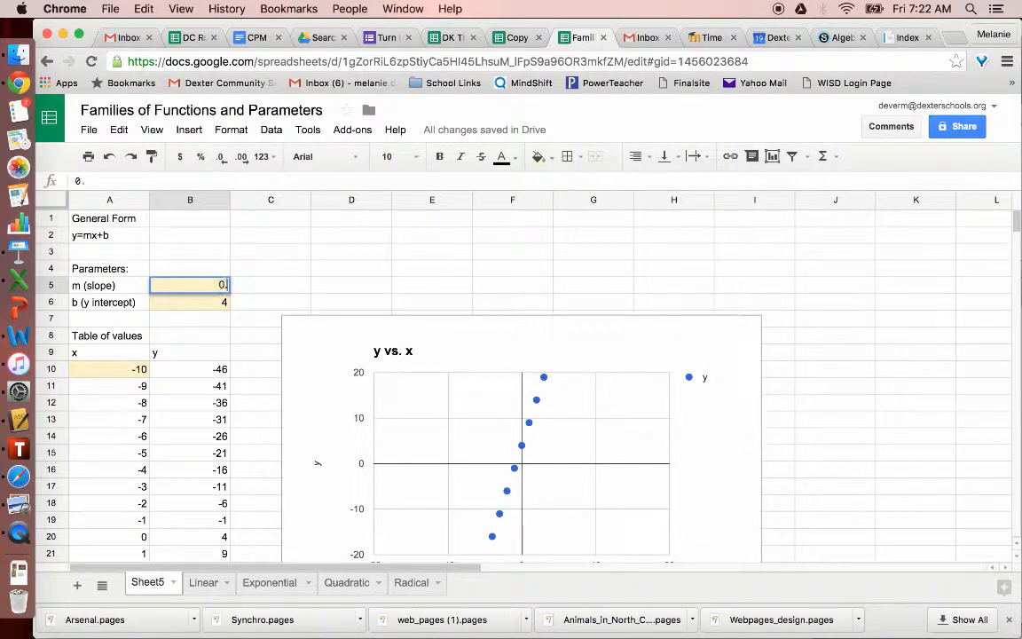
{"action": "type", "text": ".5"}
{"action": "key", "text": "Return"}
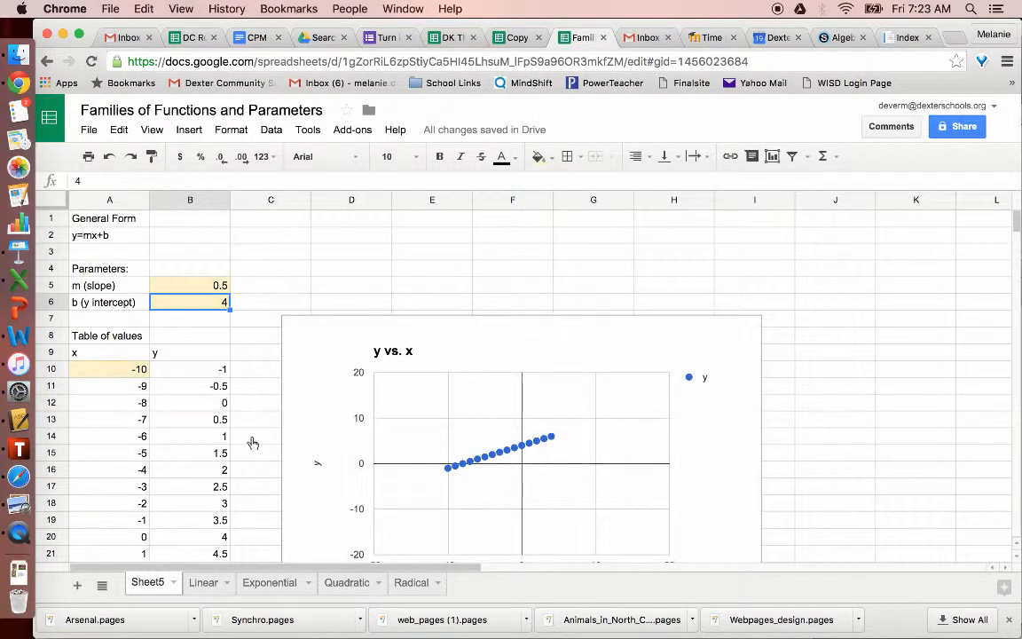
{"action": "scroll", "coordinate": [226, 397], "scroll_direction": "down", "scroll_amount": 3}
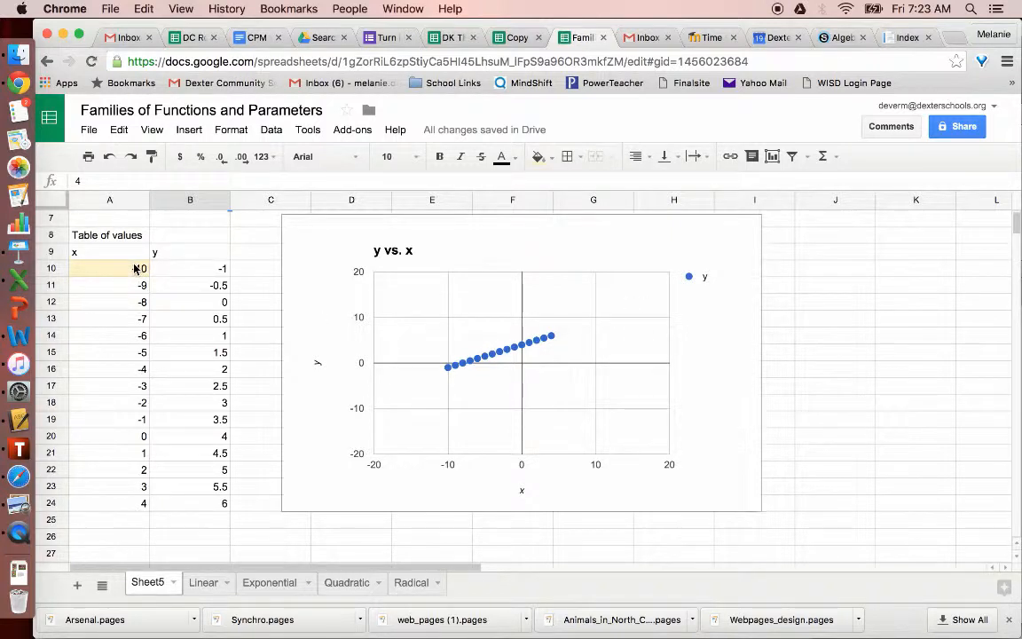
Open the Exponential sheet and review its general form y = a(1+r)^x in A2.
{"action": "left_click", "coordinate": [266, 587]}
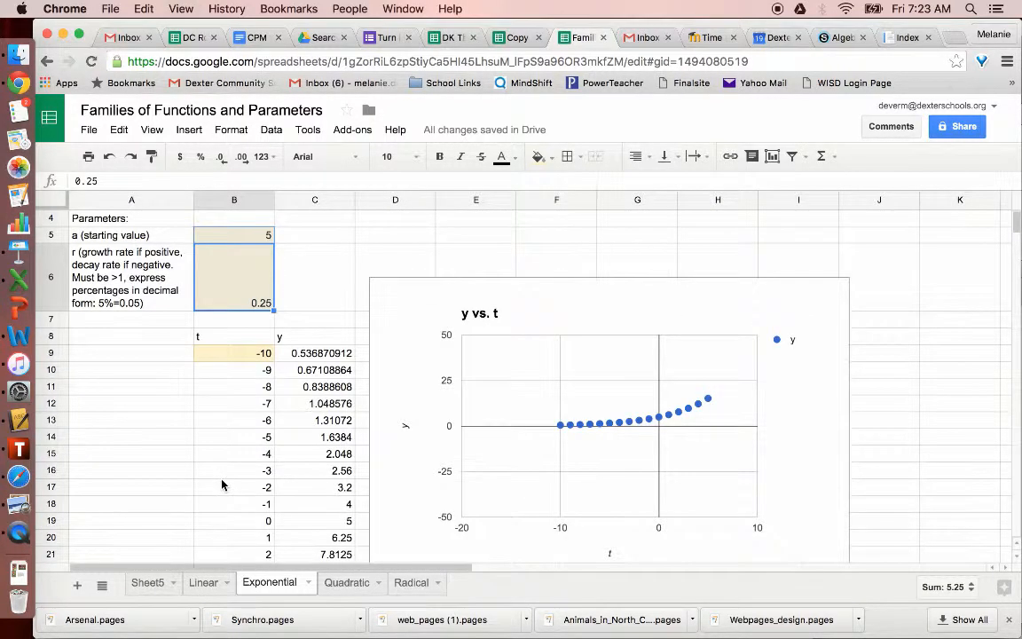
{"action": "left_click", "coordinate": [246, 452]}
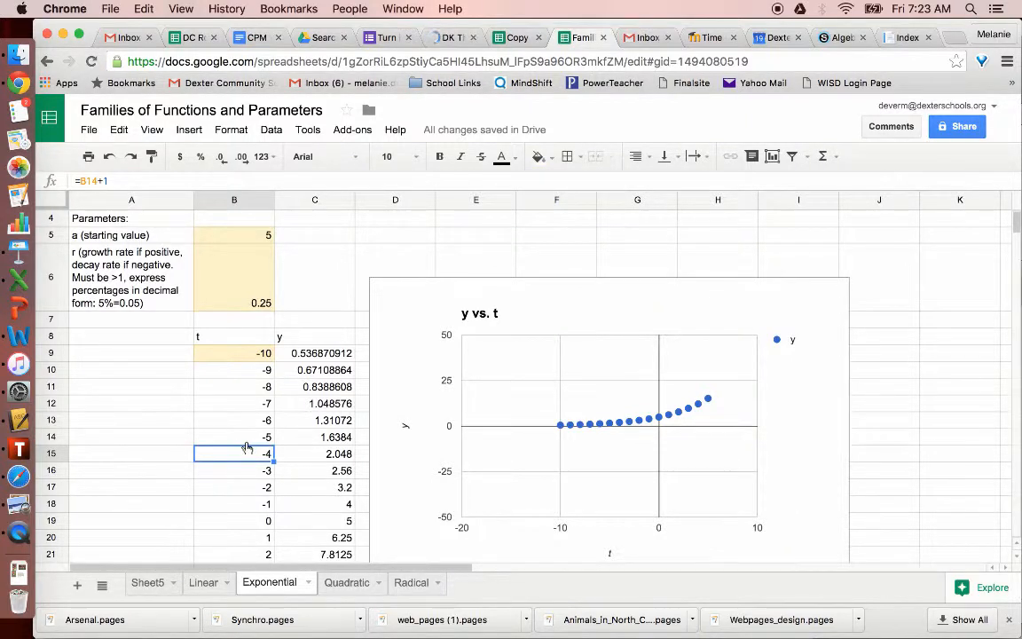
{"action": "scroll", "coordinate": [247, 447], "scroll_direction": "up", "scroll_amount": 2}
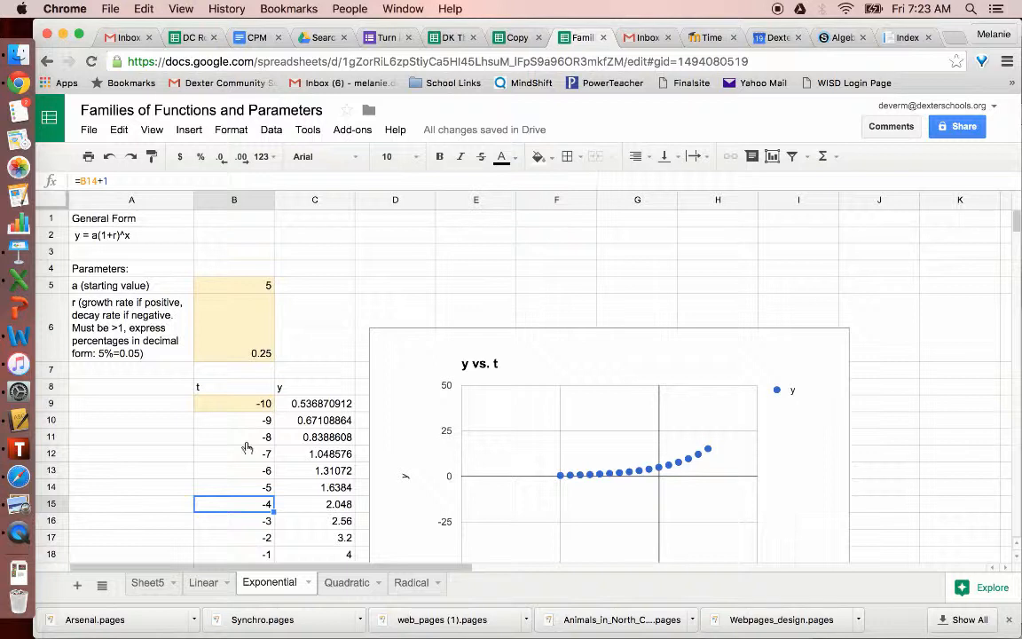
{"action": "left_click", "coordinate": [137, 237]}
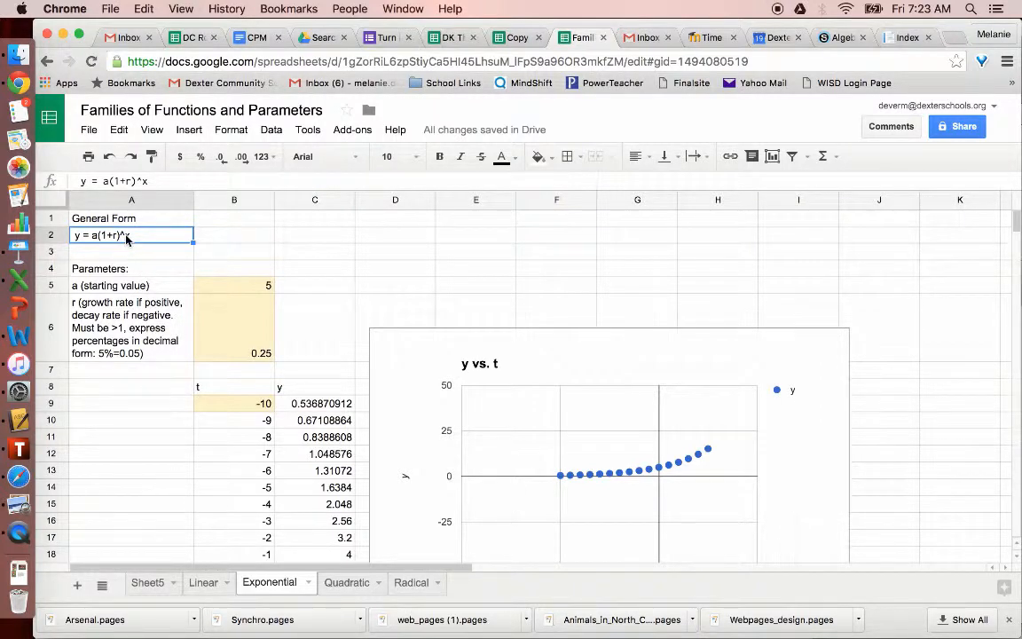
Correct the growth rate note in A6 so the condition reads "Must be >-1".
{"action": "left_click", "coordinate": [164, 327]}
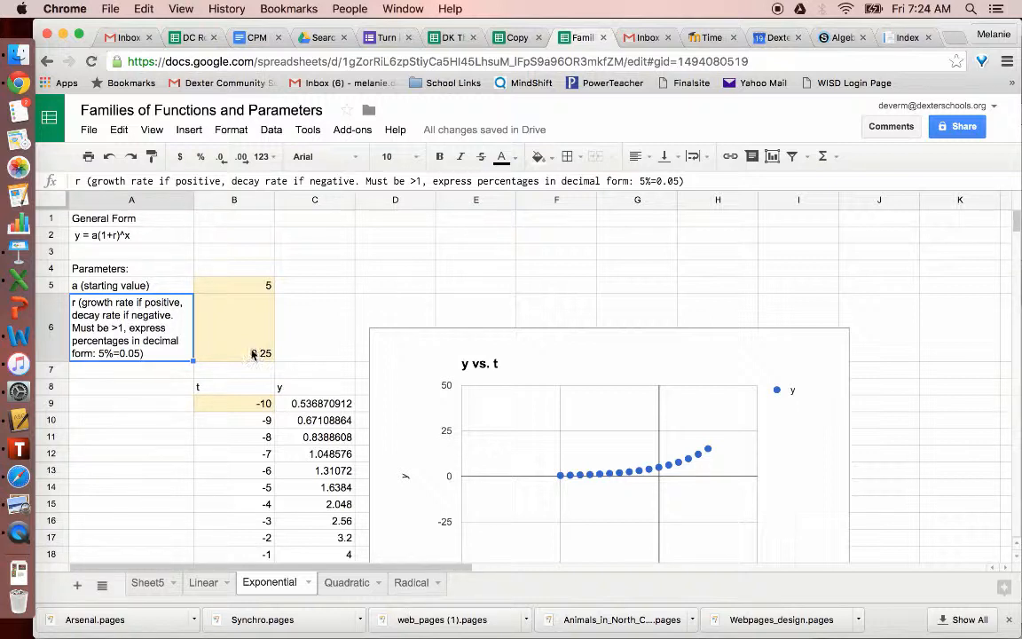
{"action": "double_click", "coordinate": [120, 331]}
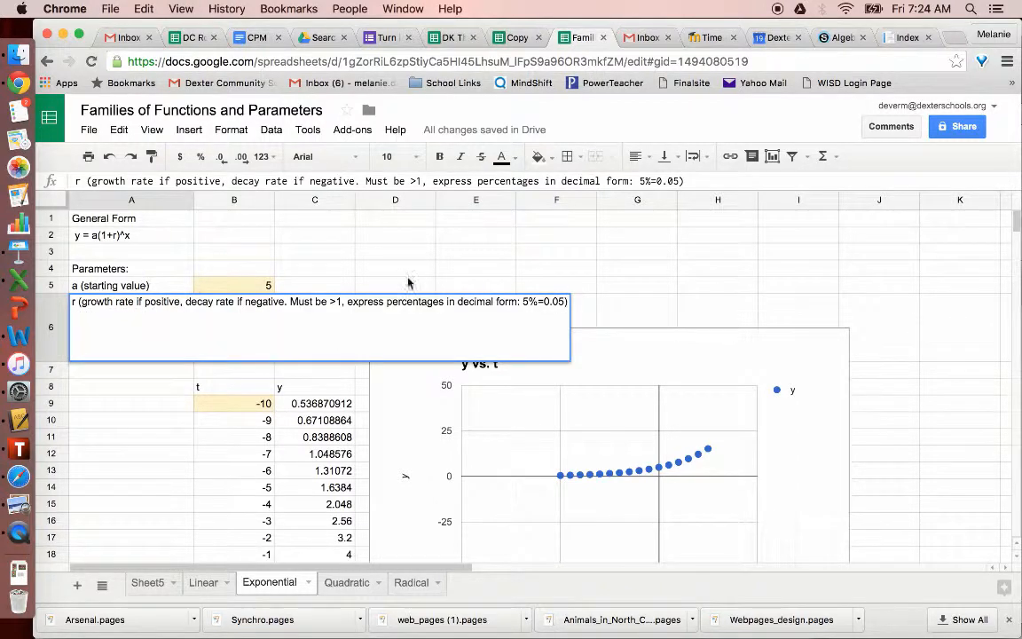
{"action": "left_click", "coordinate": [337, 303]}
{"action": "type", "text": "-"}
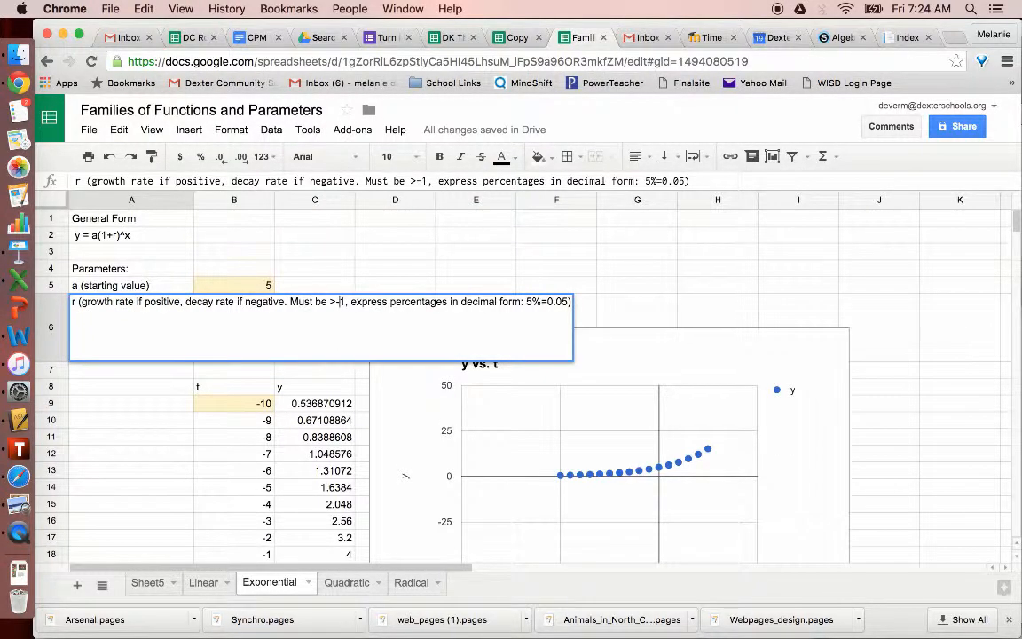
{"action": "left_click", "coordinate": [151, 377]}
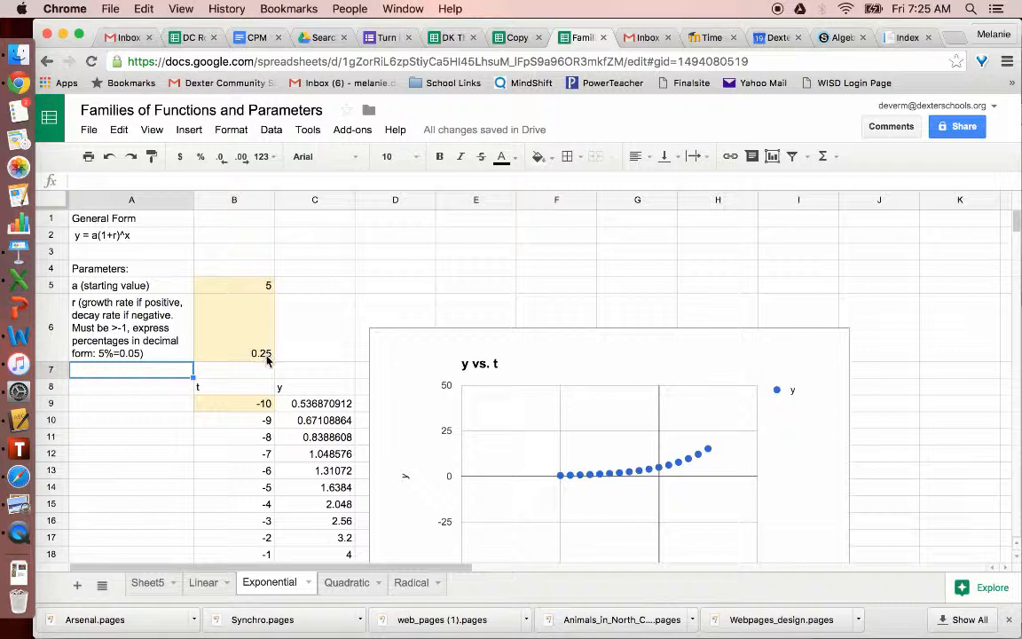
Change the table's column header in B8 to x.
{"action": "left_click", "coordinate": [244, 388]}
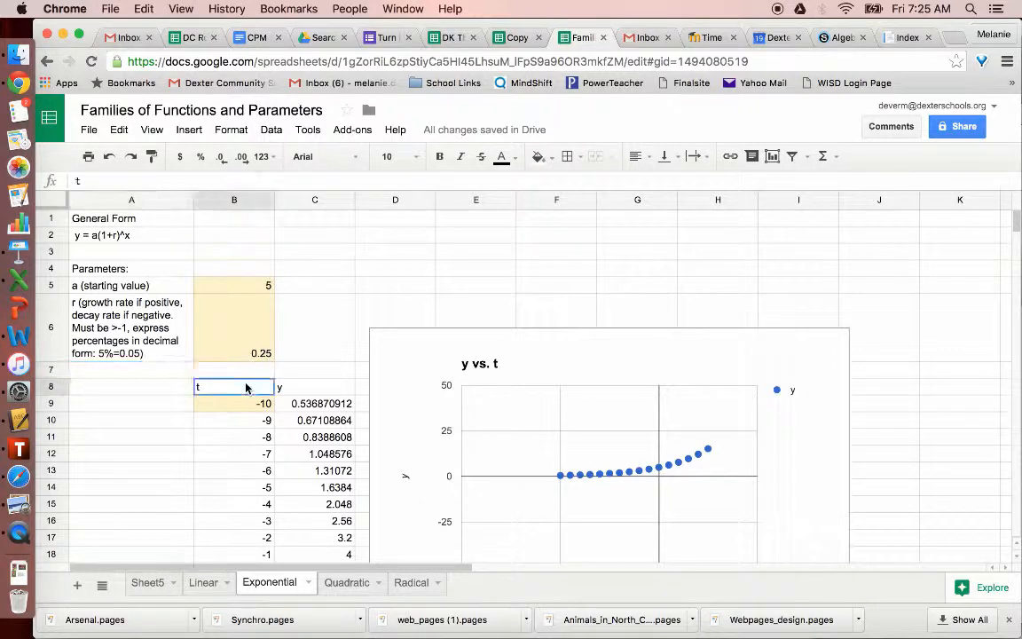
{"action": "type", "text": "x"}
{"action": "key", "text": "Return"}
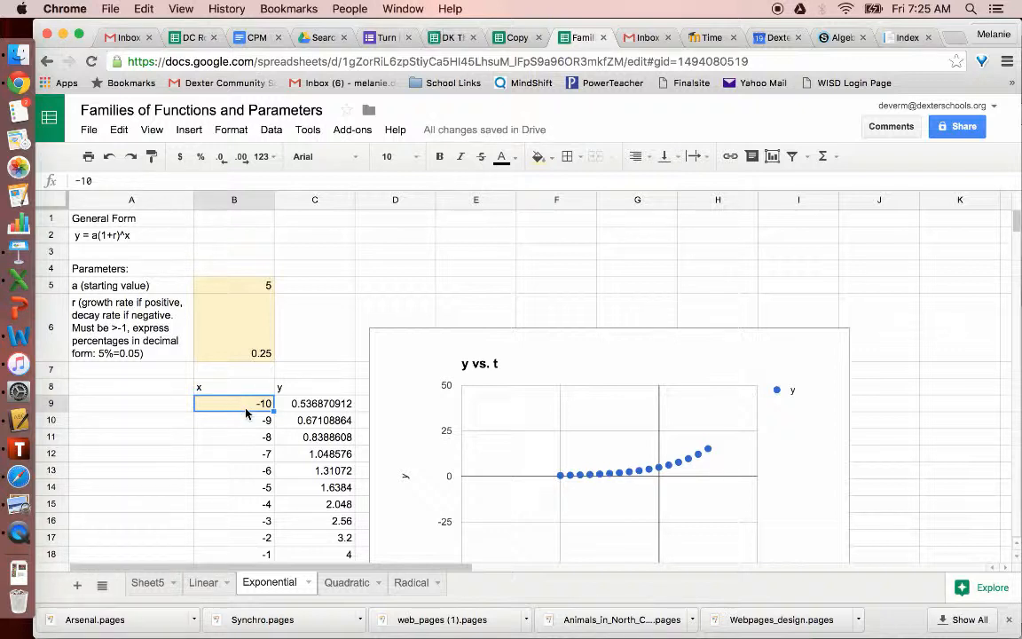
Set the starting x value in B9 to 0.
{"action": "scroll", "coordinate": [249, 412], "scroll_direction": "down", "scroll_amount": 5}
{"action": "scroll", "coordinate": [241, 321], "scroll_direction": "up", "scroll_amount": 2}
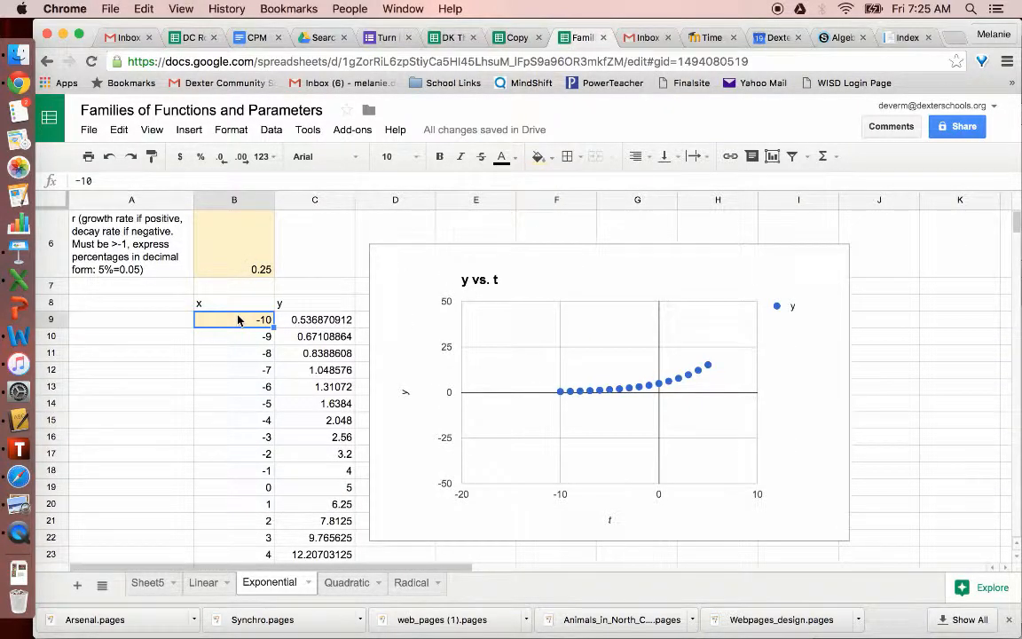
{"action": "type", "text": "0"}
{"action": "key", "text": "Return"}
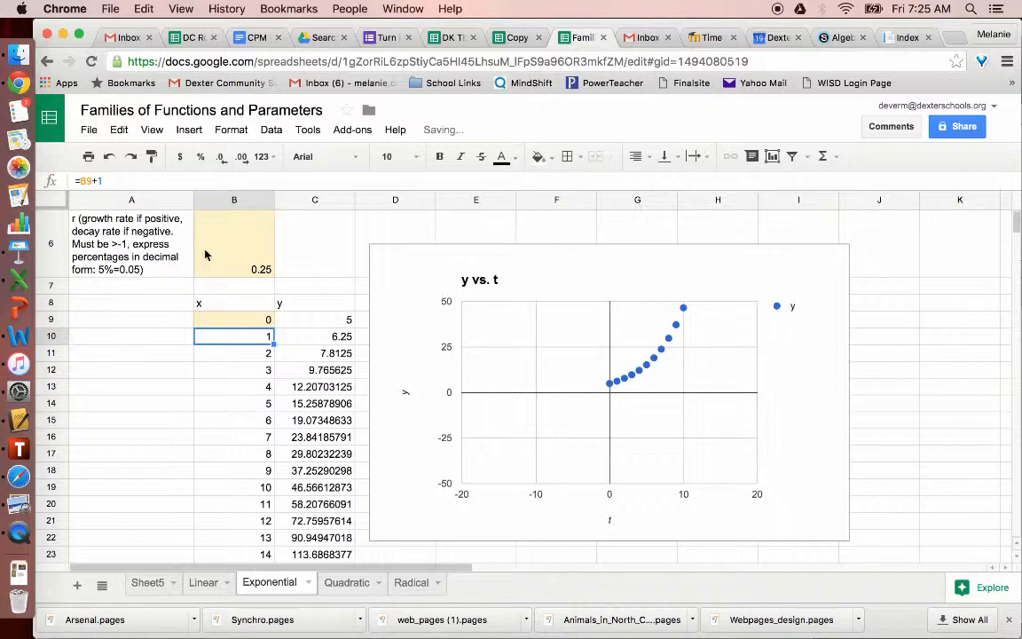
Inspect the exponential y formula in C9 and compare it with the parameters and chart.
{"action": "left_click", "coordinate": [316, 322]}
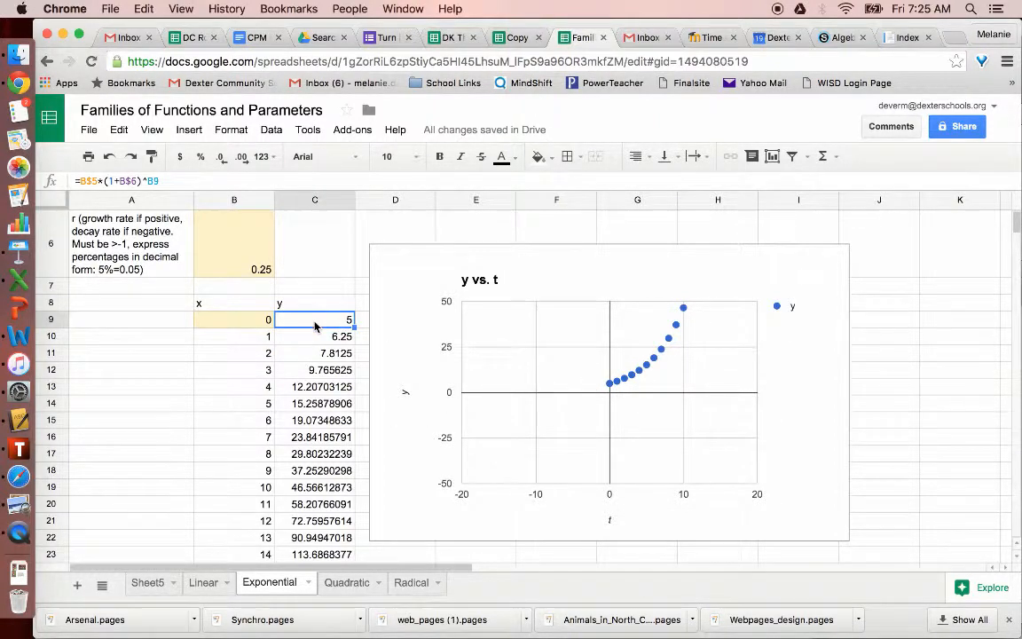
{"action": "scroll", "coordinate": [315, 326], "scroll_direction": "up", "scroll_amount": 3}
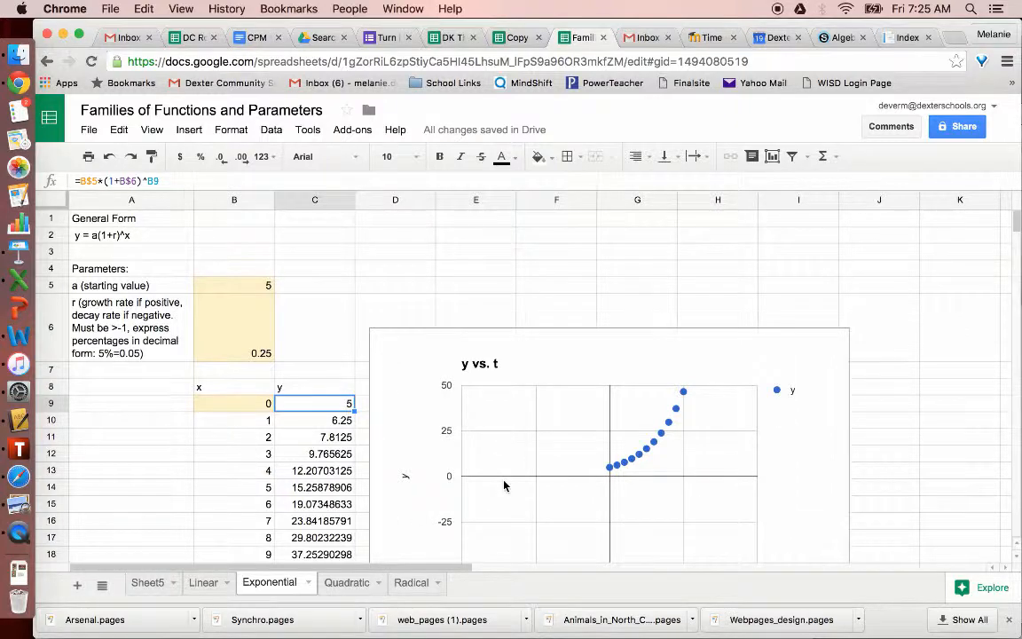
{"action": "scroll", "coordinate": [504, 485], "scroll_direction": "down", "scroll_amount": 5}
{"action": "scroll", "coordinate": [504, 485], "scroll_direction": "up", "scroll_amount": 4}
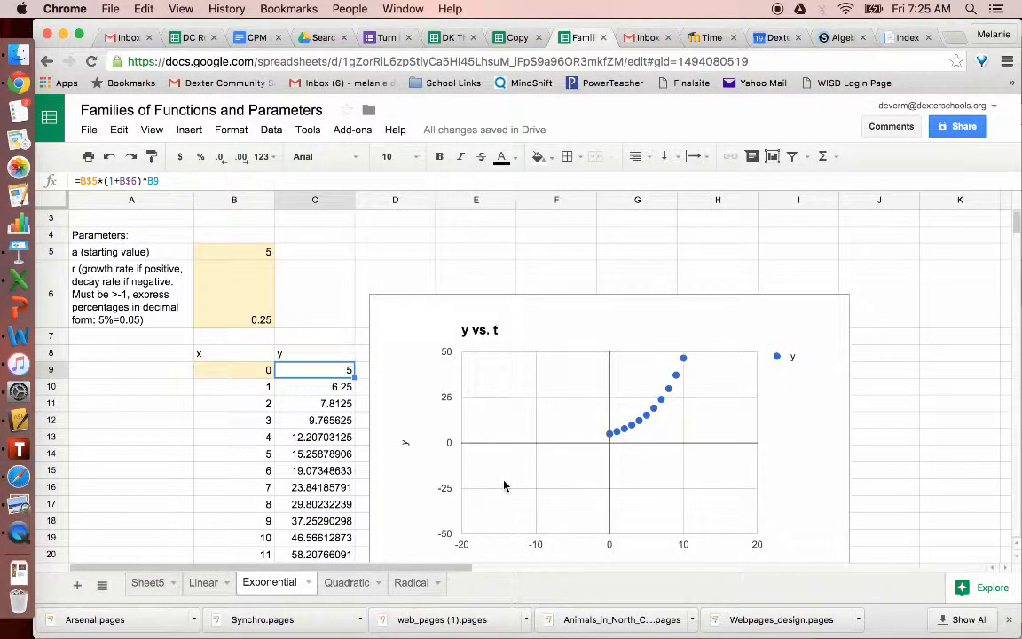